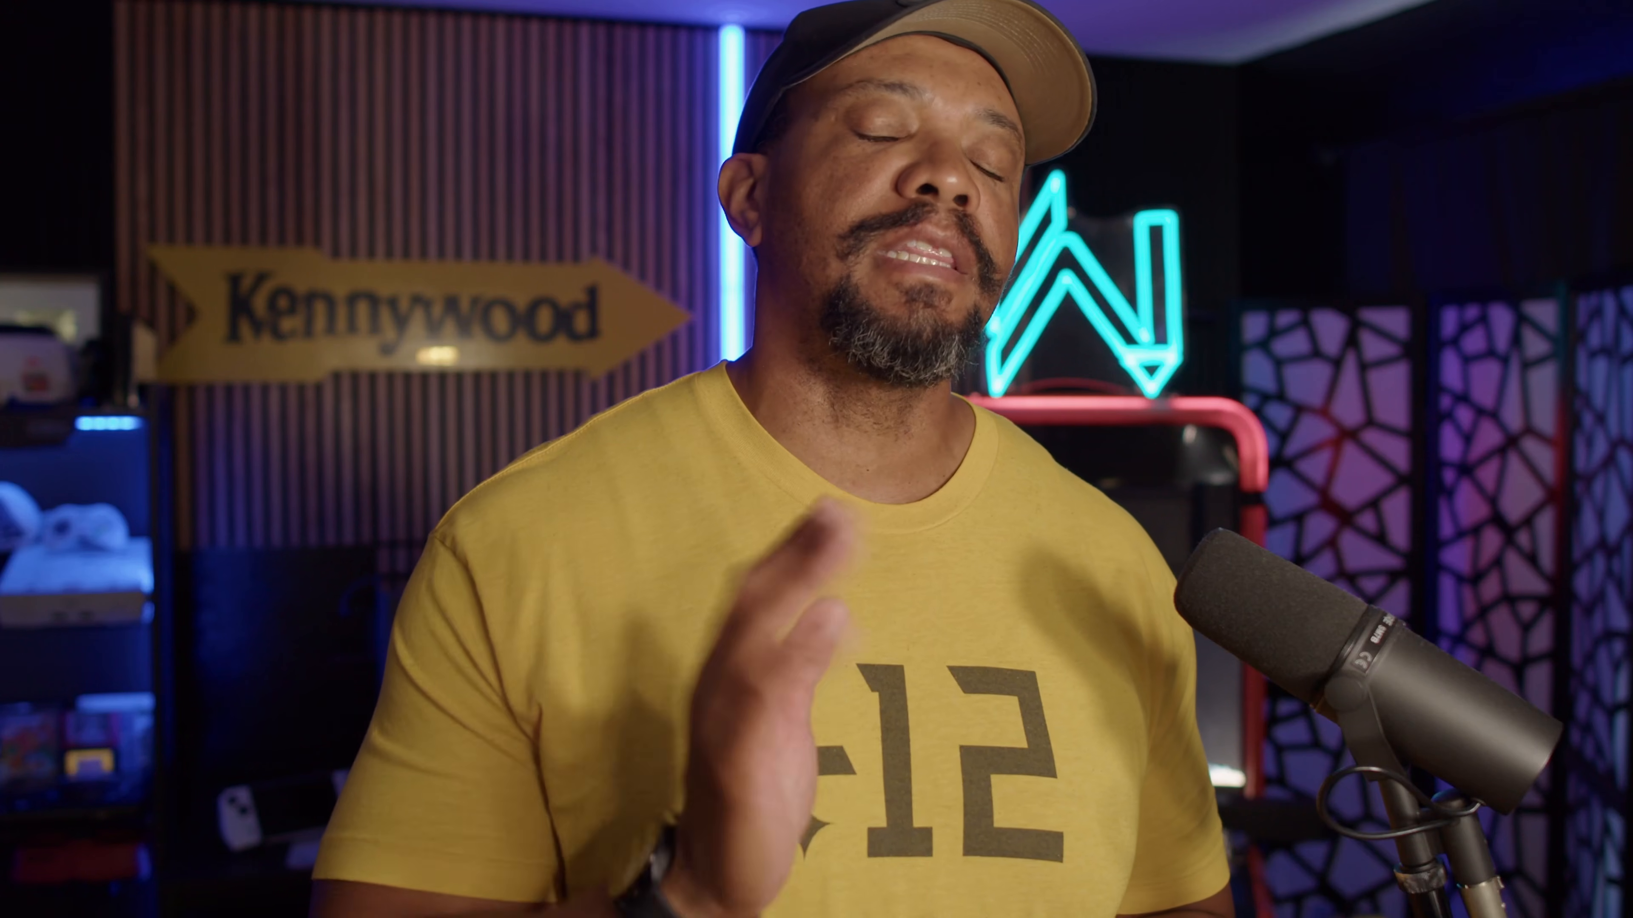
Run the beginner text-to-image workflow twice to generate new mountain pictures in the Save Image node.
scroll(930, 404, "up", 5)
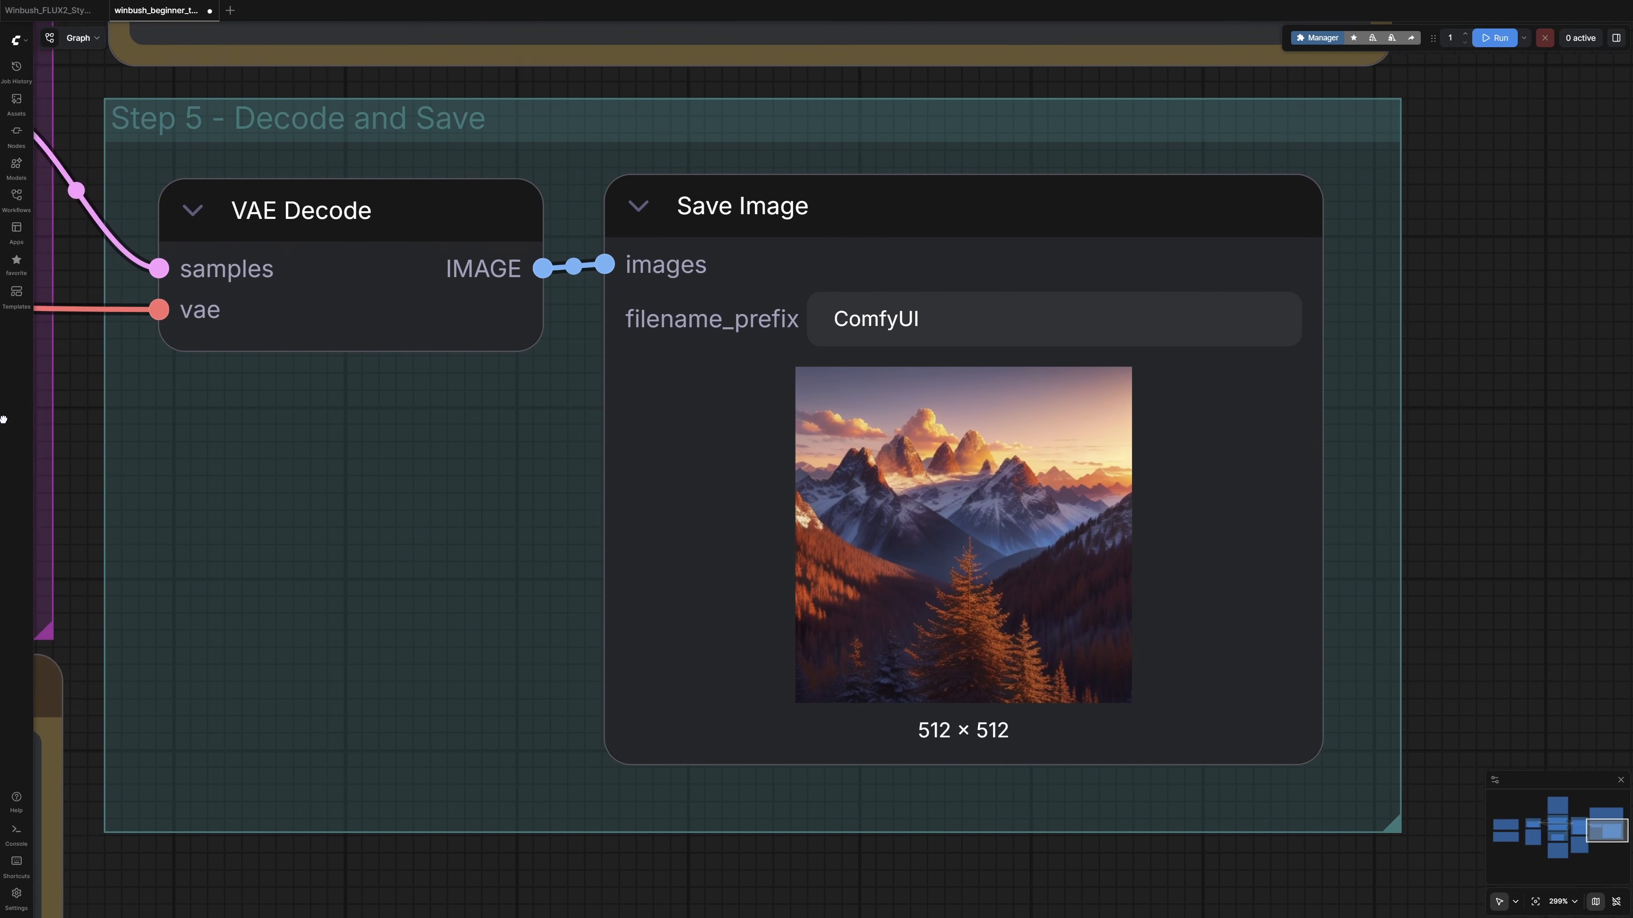
left_click_drag(930, 404, 853, 419)
scroll(943, 452, "up", 3)
mouse_move(1479, 487)
left_mouse_down()
mouse_move(1294, 452)
mouse_move(1482, 481)
left_mouse_up()
scroll(1187, 444, "up", 2)
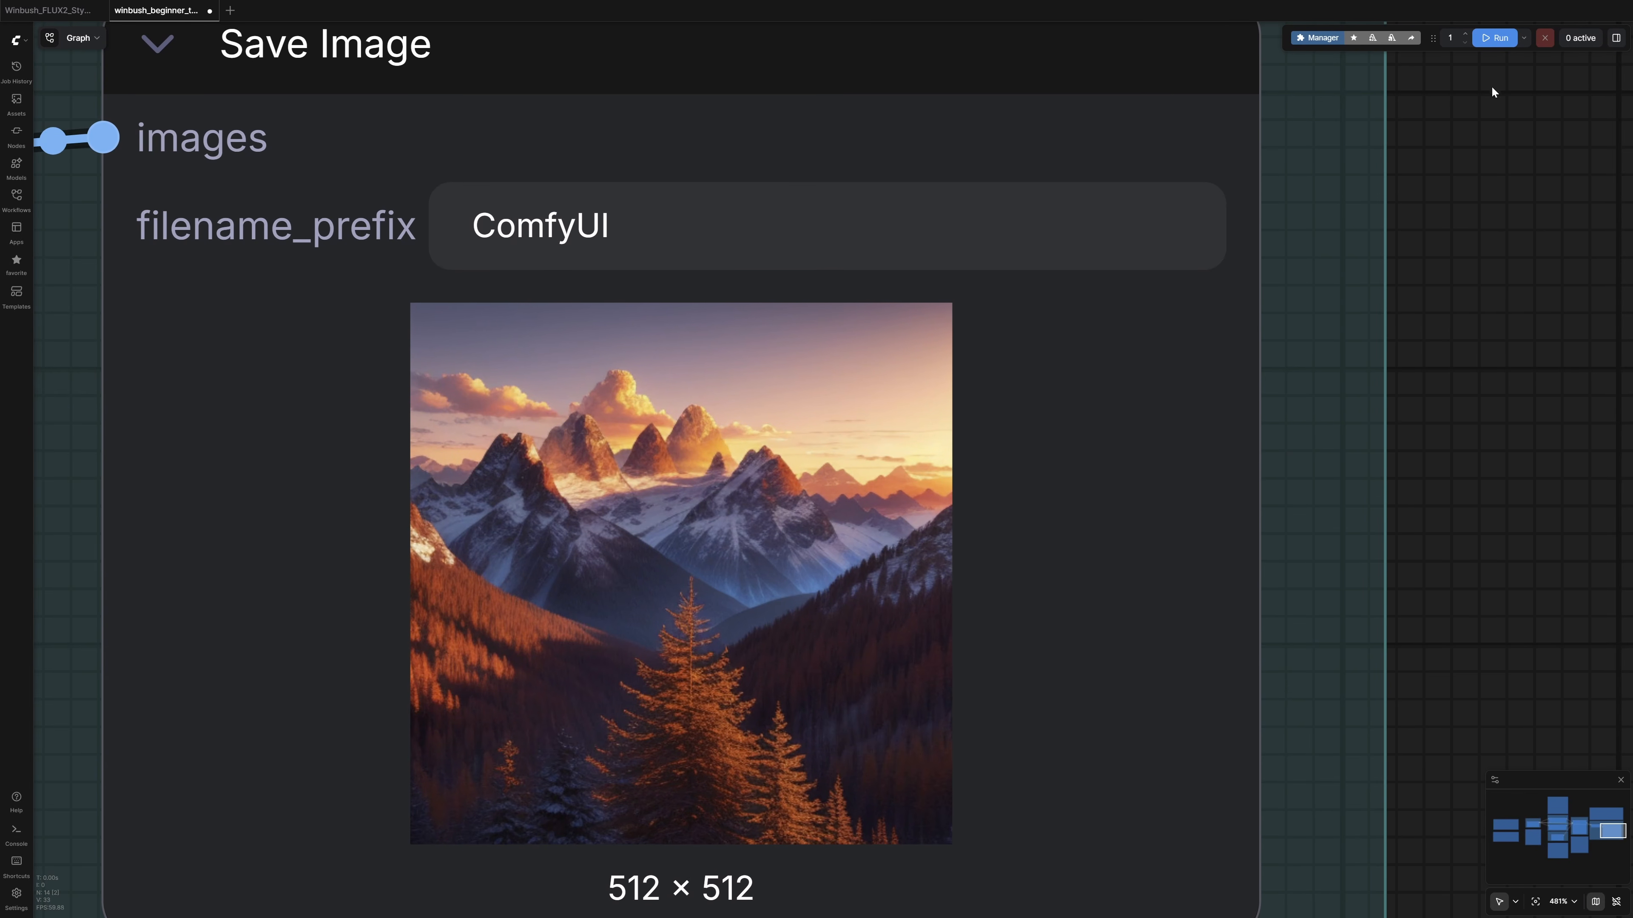
left_click(1498, 38)
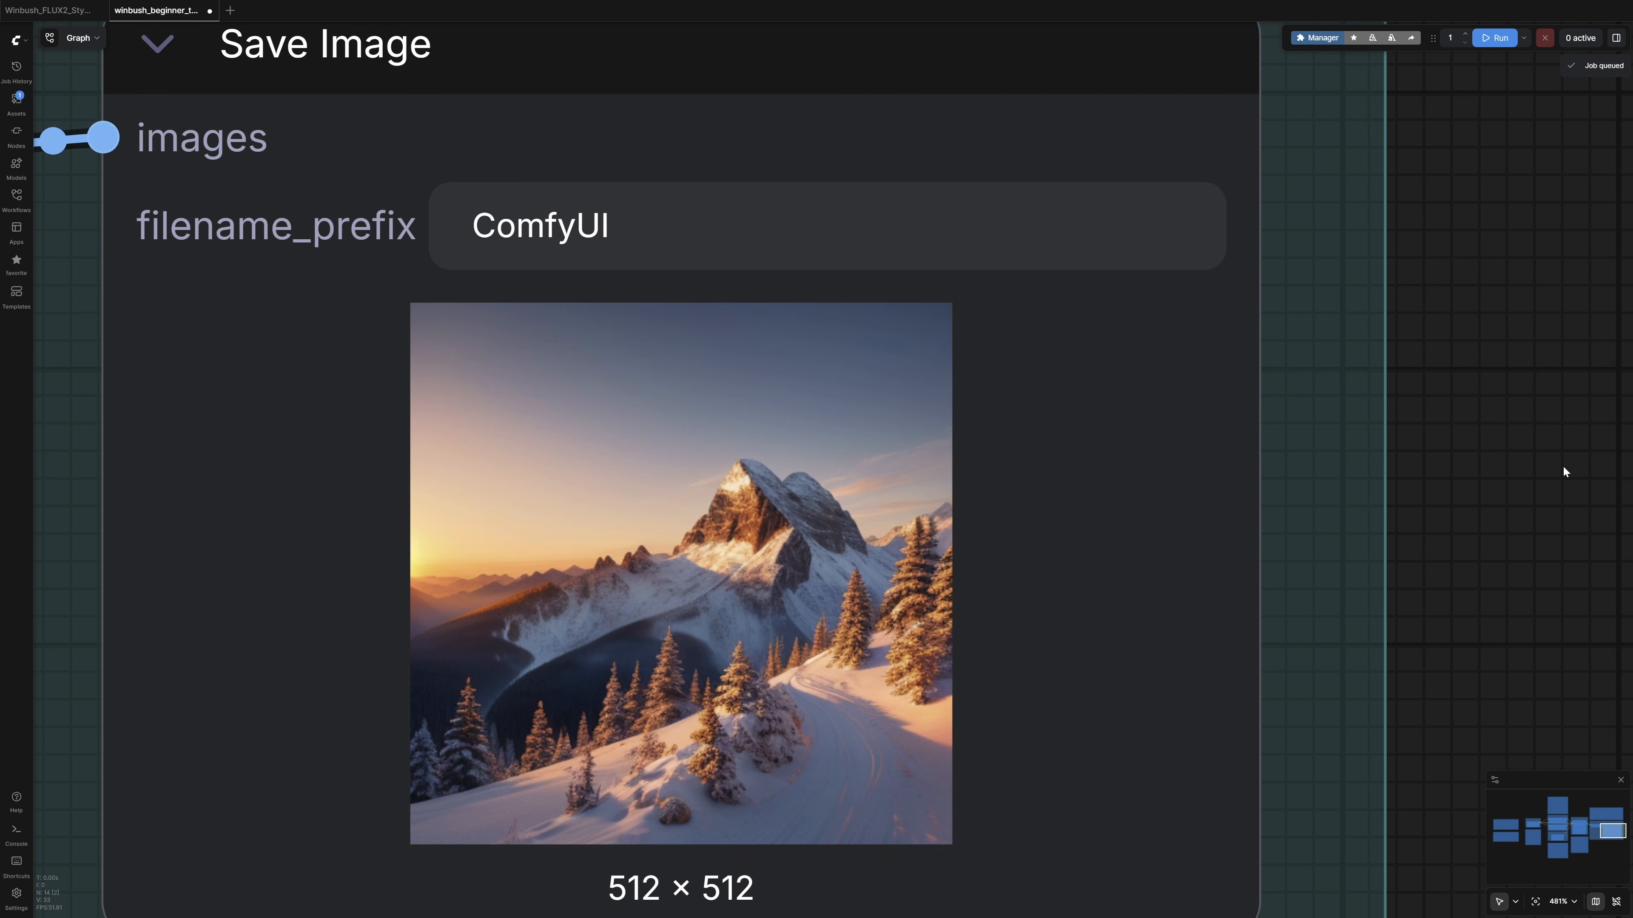
left_click(1498, 41)
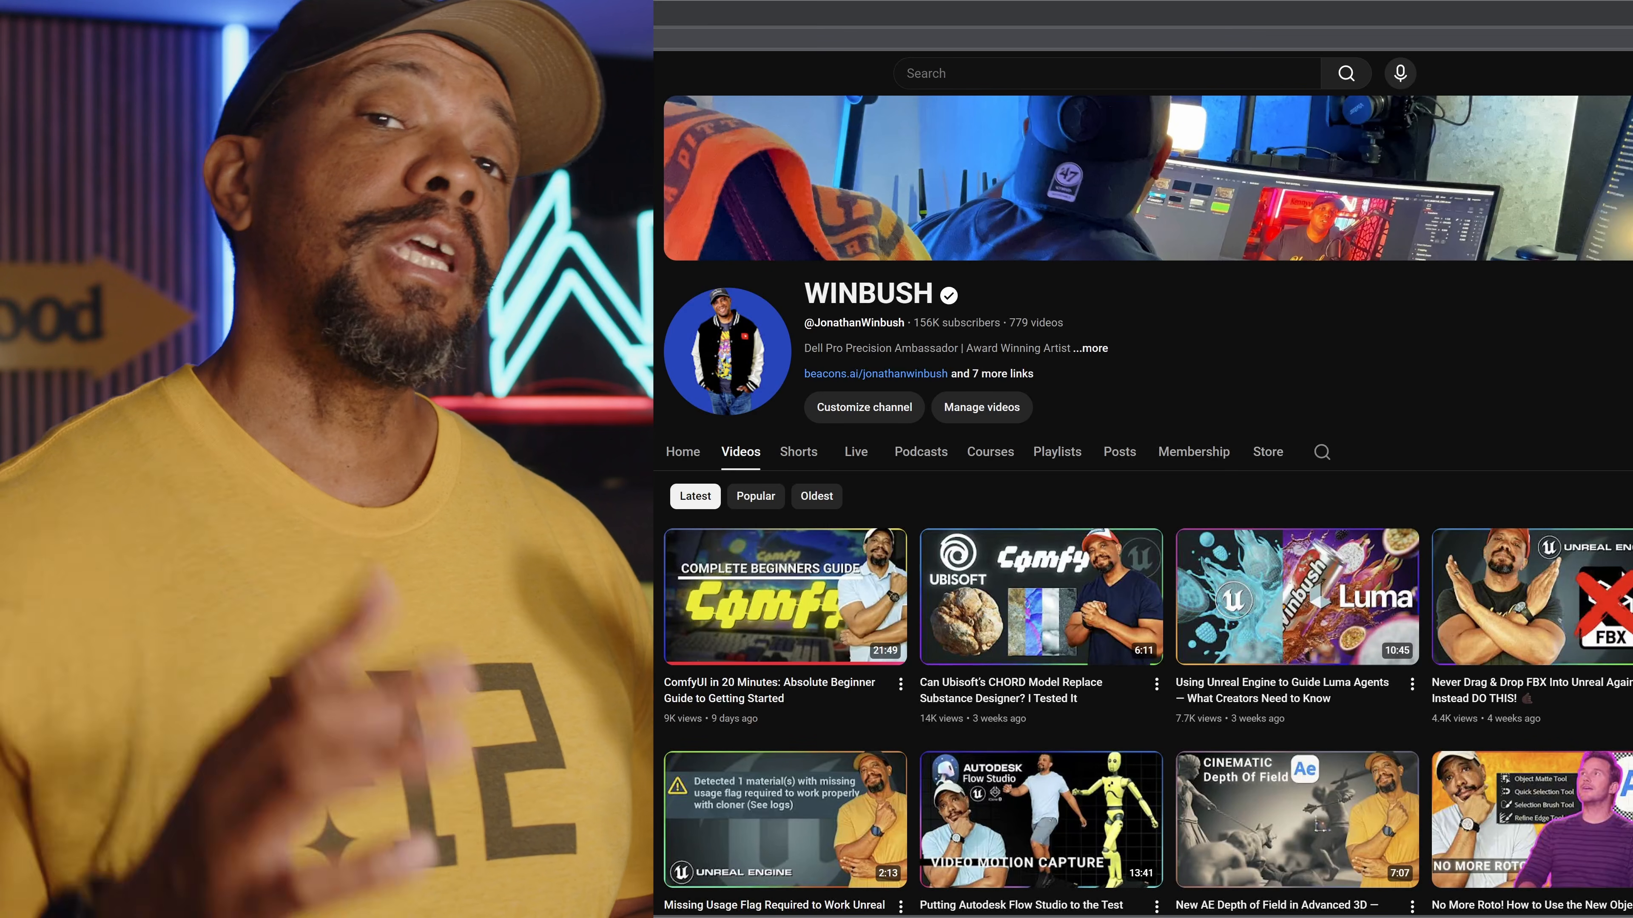
scroll(1143, 508, "down", 2)
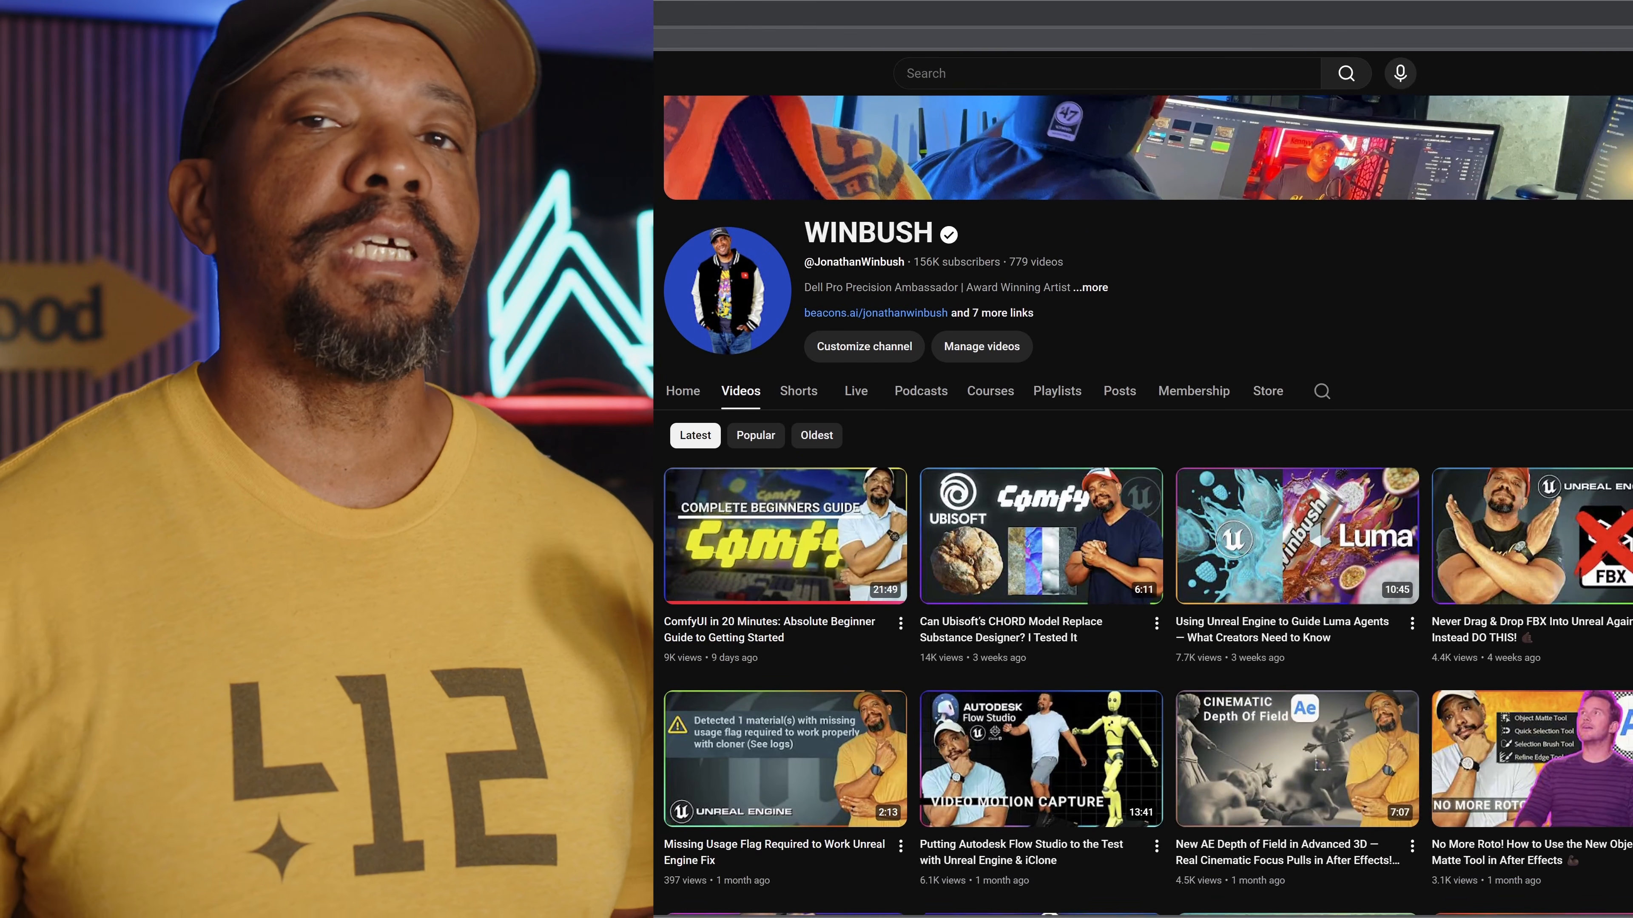
scroll(1143, 508, "down", 3)
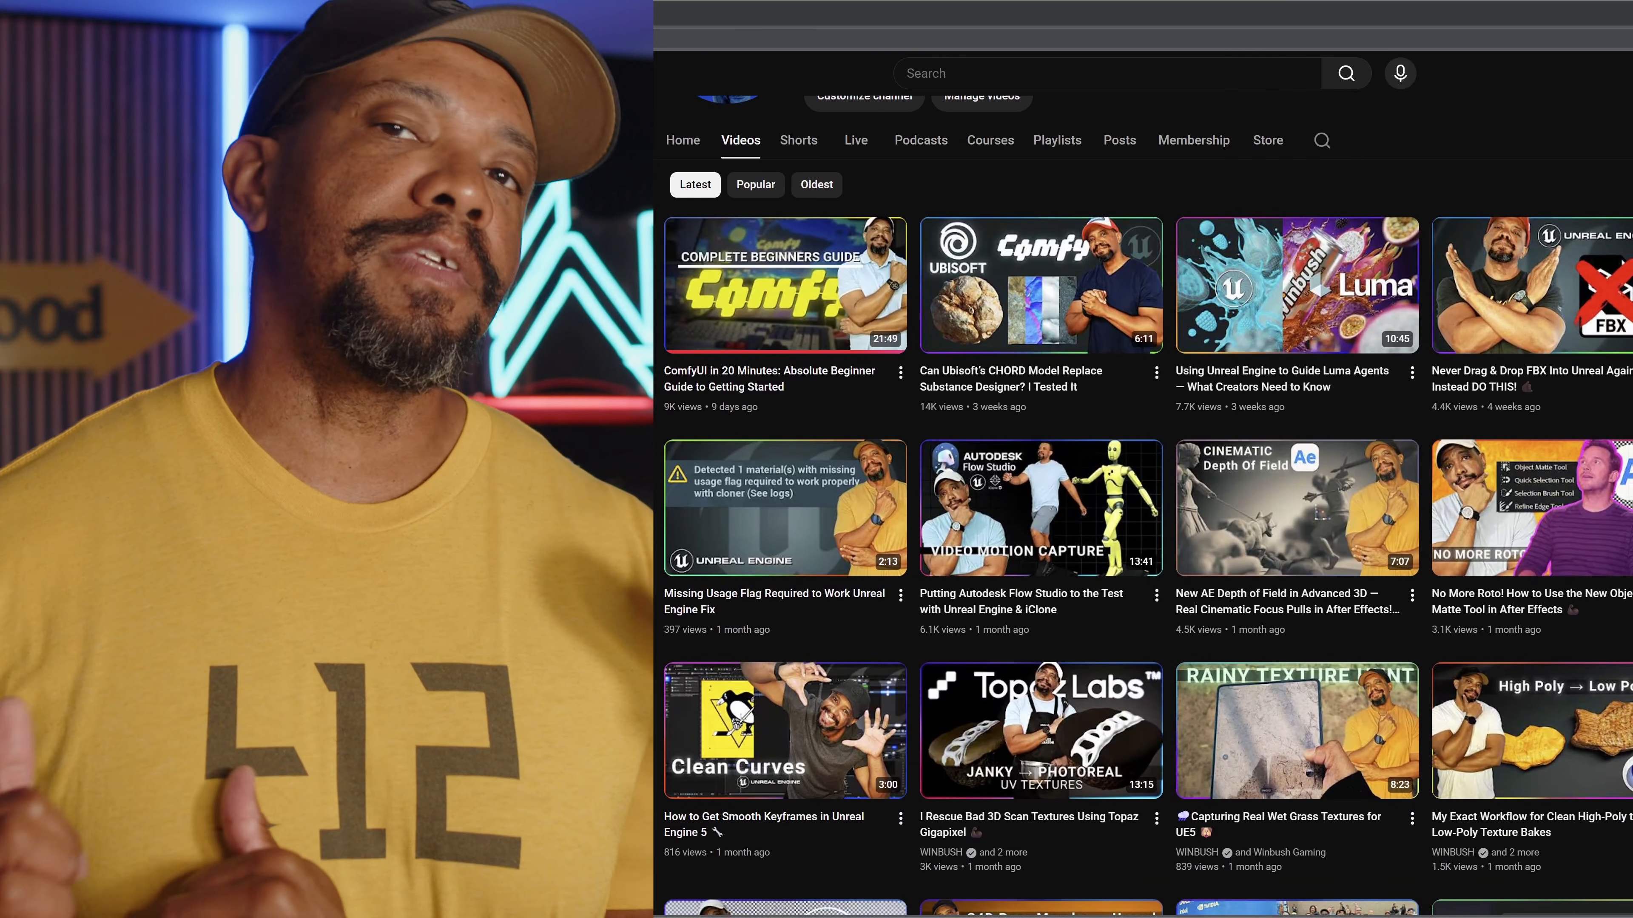
mouse_move(810, 329)
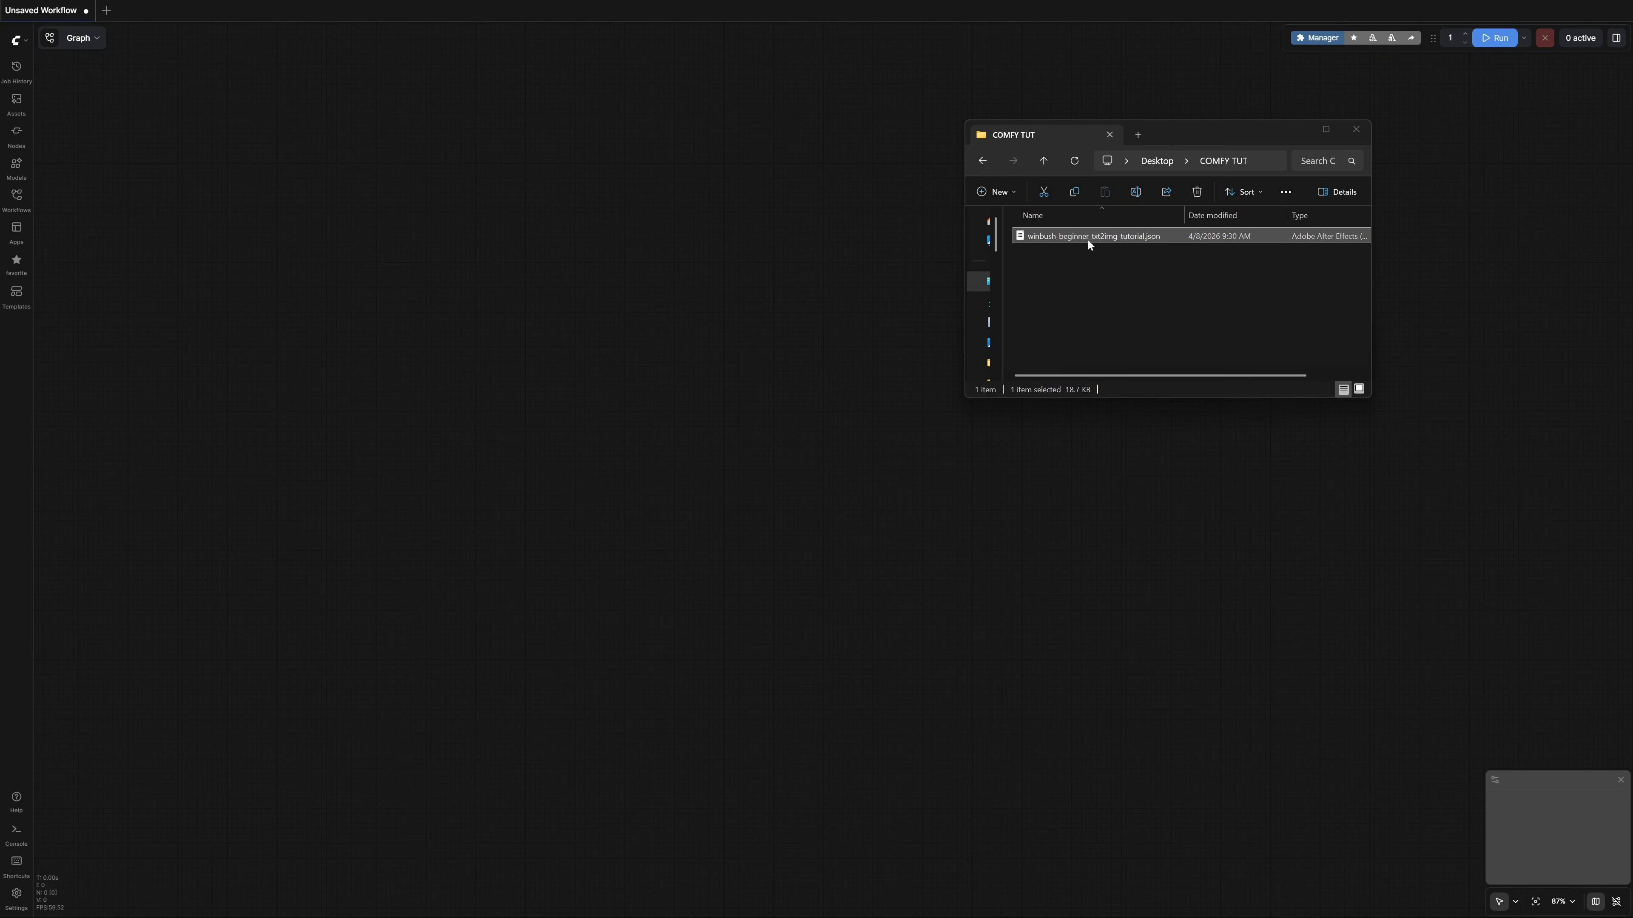
Load winbush_beginner_txt2img_tutorial.json from the COMFY TUT folder onto the empty ComfyUI canvas.
left_click_drag(1091, 239, 658, 298)
left_click_drag(546, 302, 682, 262)
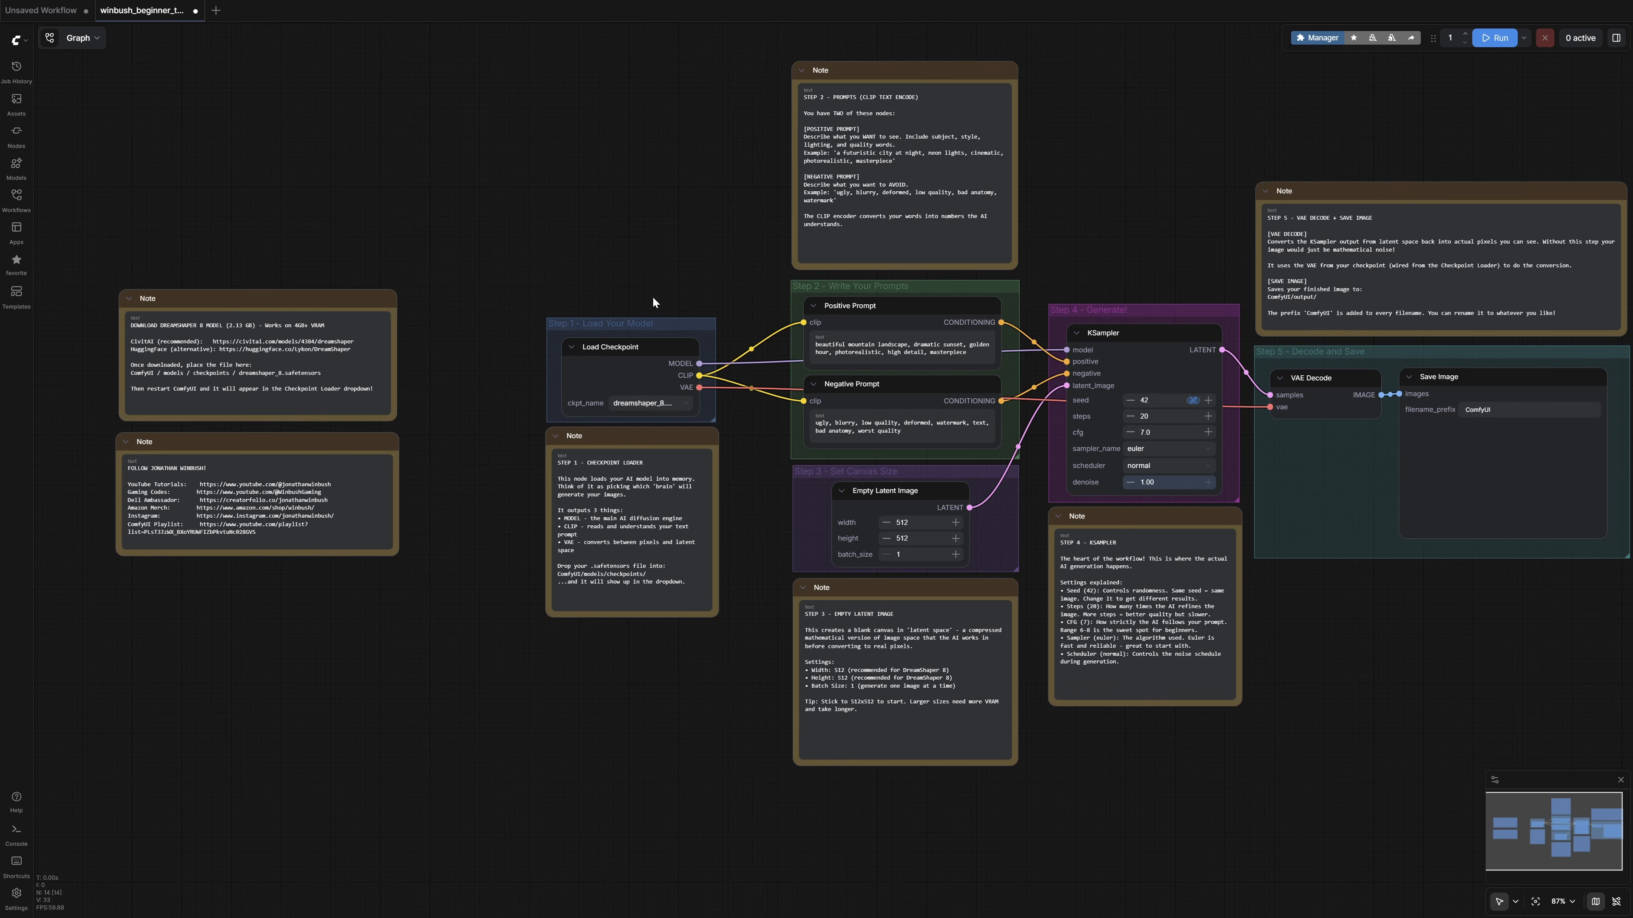
Examine the download notes, Load Checkpoint, positive and negative prompts, and Empty Latent Image nodes with their explanatory notes.
scroll(649, 296, "up", 3)
left_click_drag(582, 284, 851, 268)
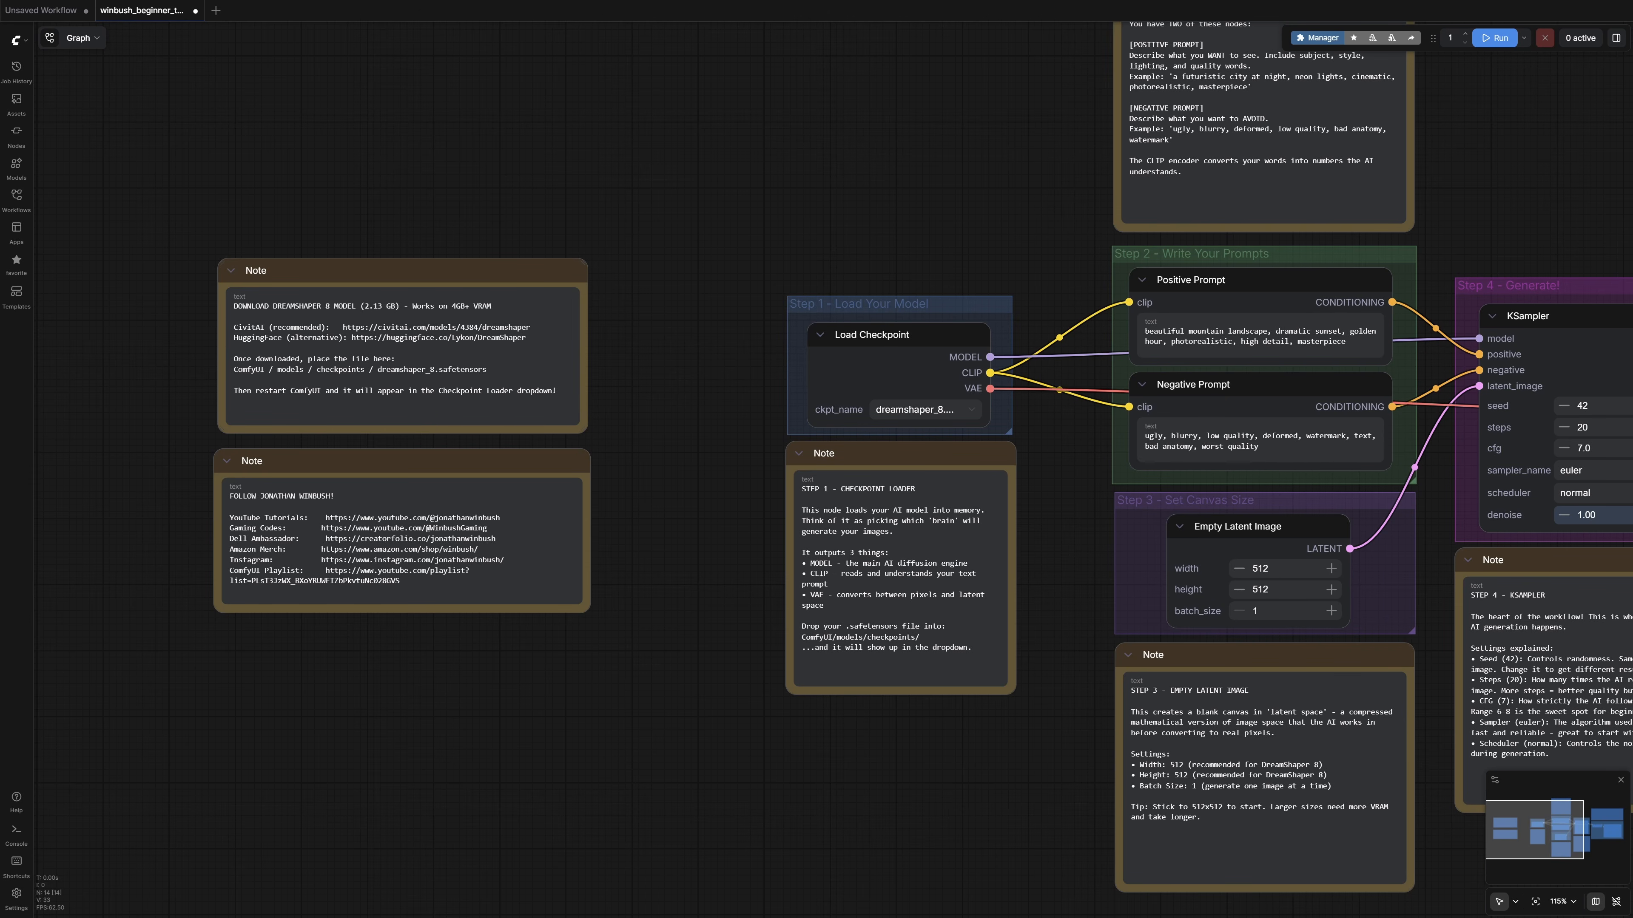
scroll(274, 392, "up", 4)
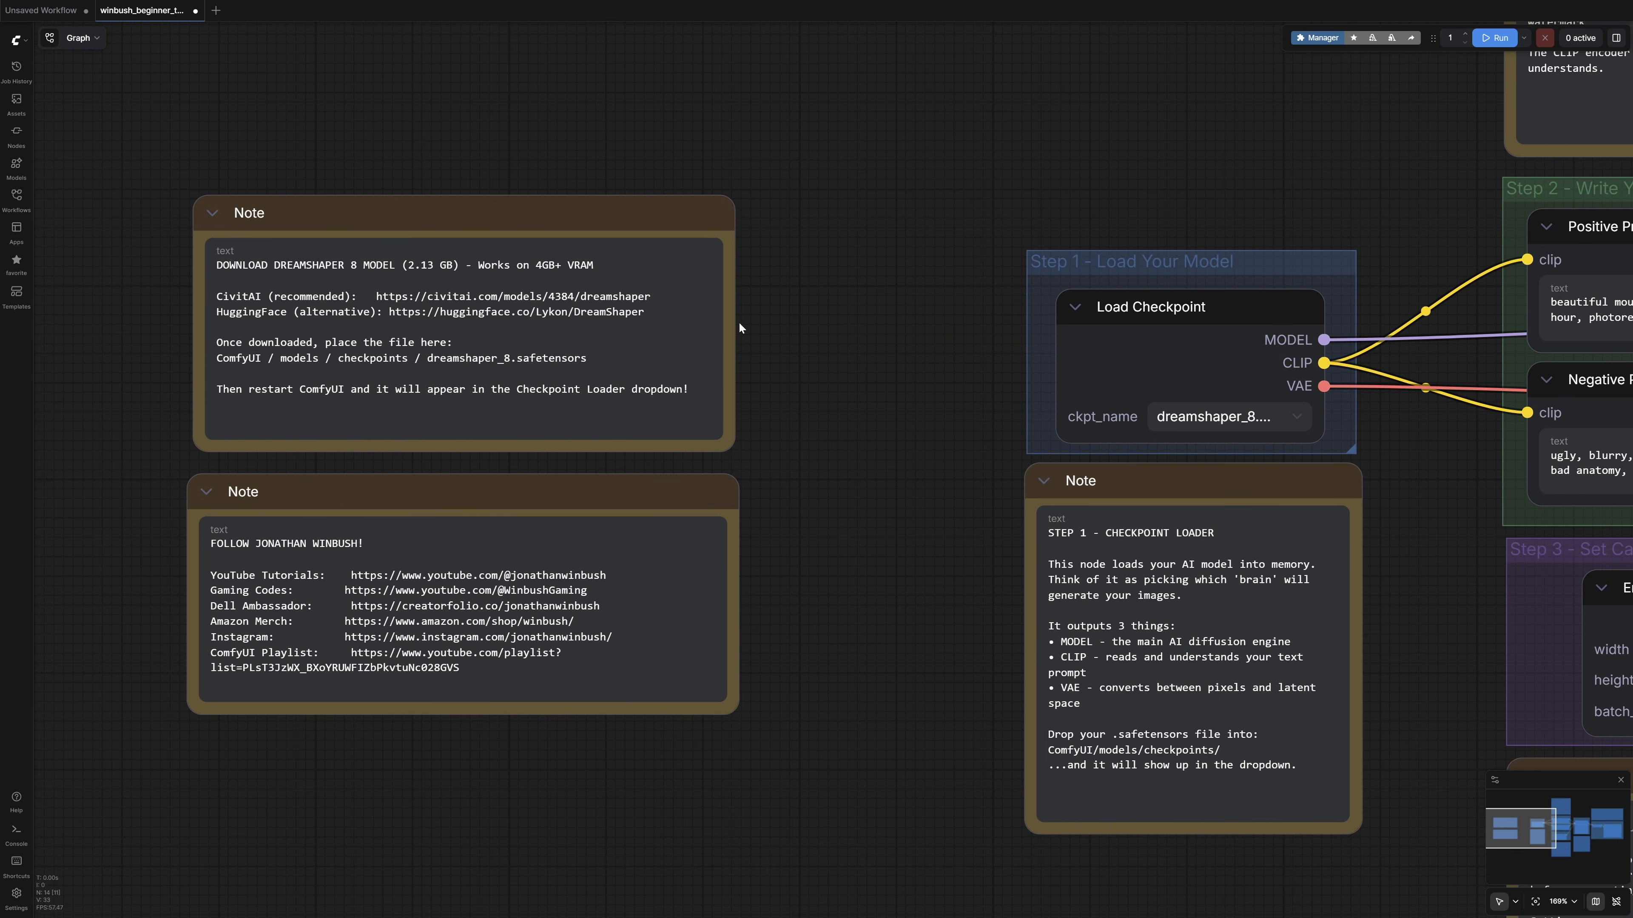
scroll(740, 328, "right", 10)
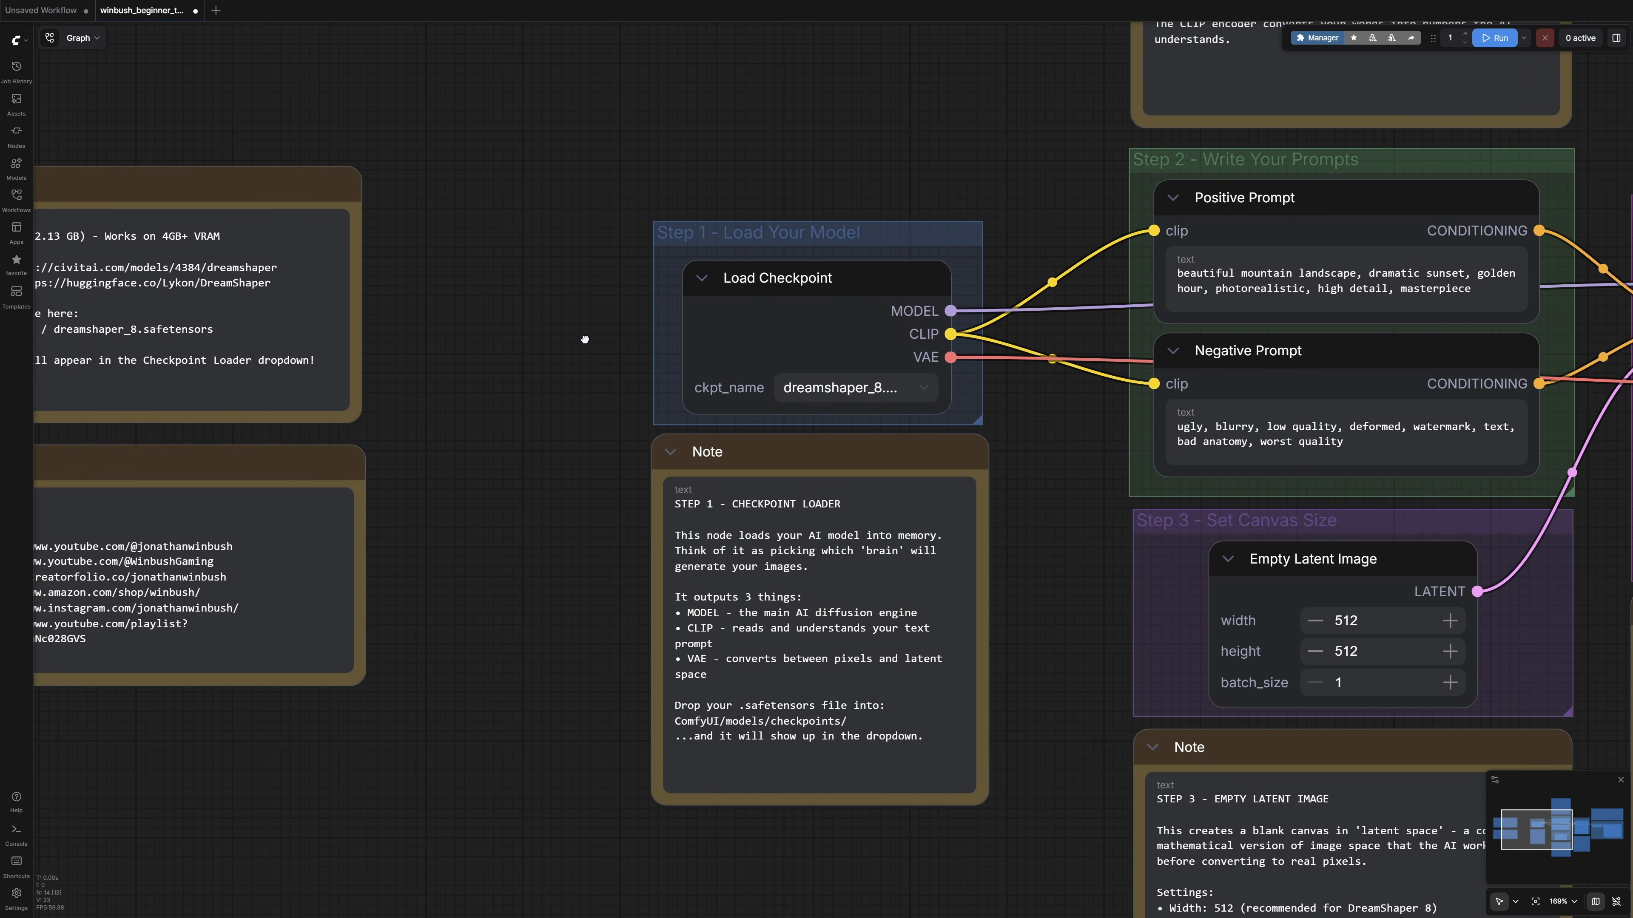
scroll(584, 340, "right", 7)
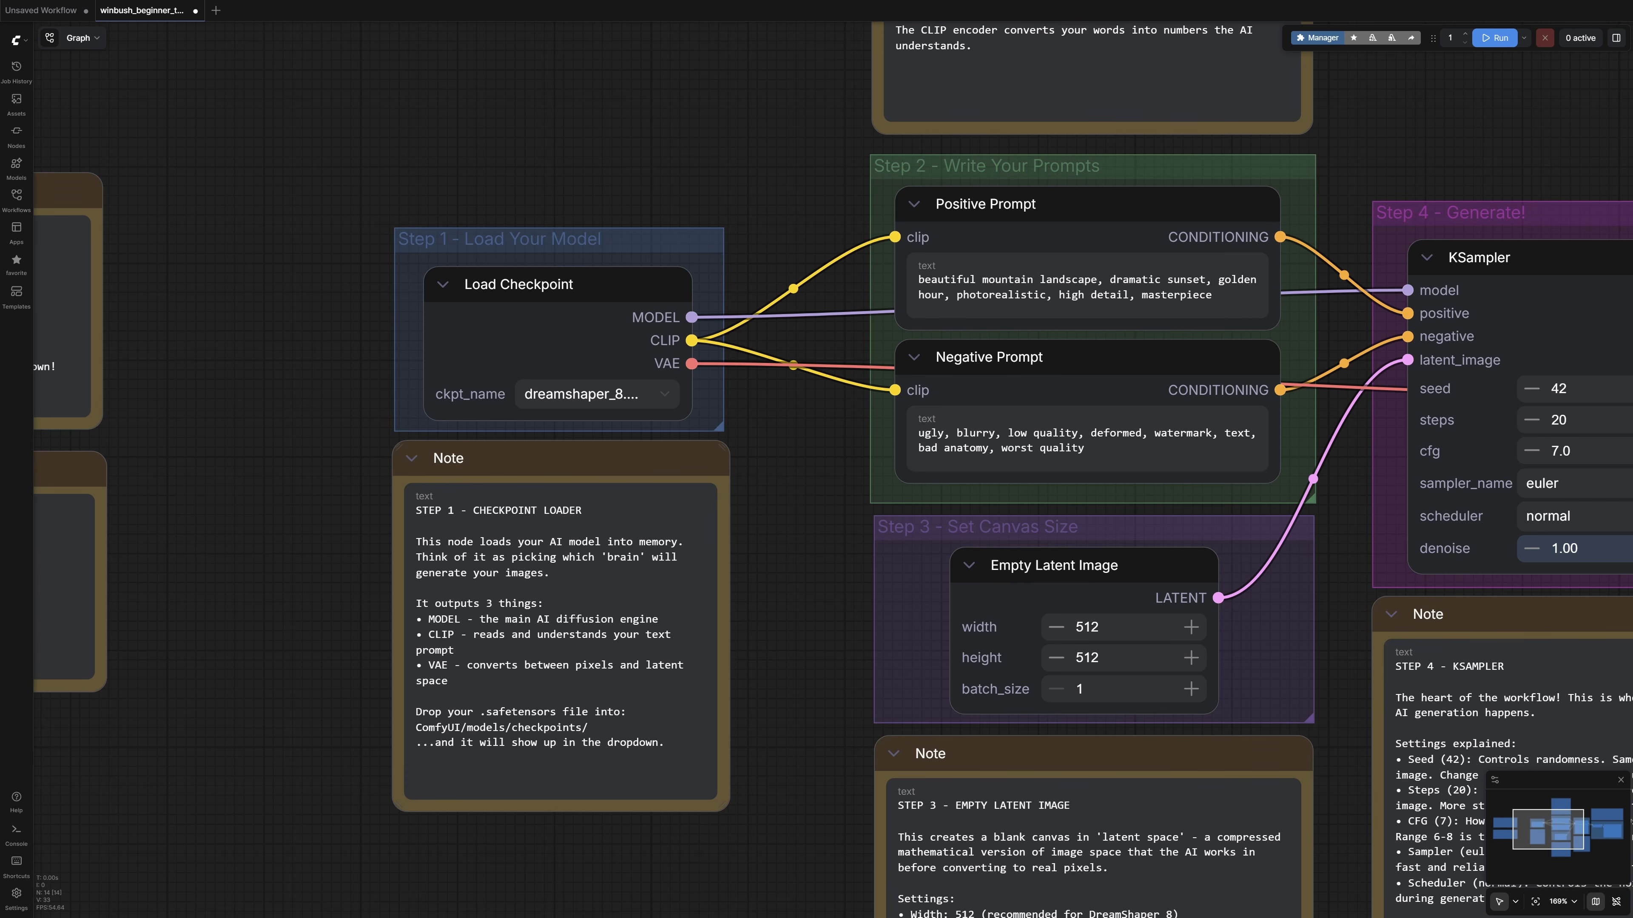
left_click_drag(792, 447, 494, 698)
left_click_drag(1048, 400, 1036, 358)
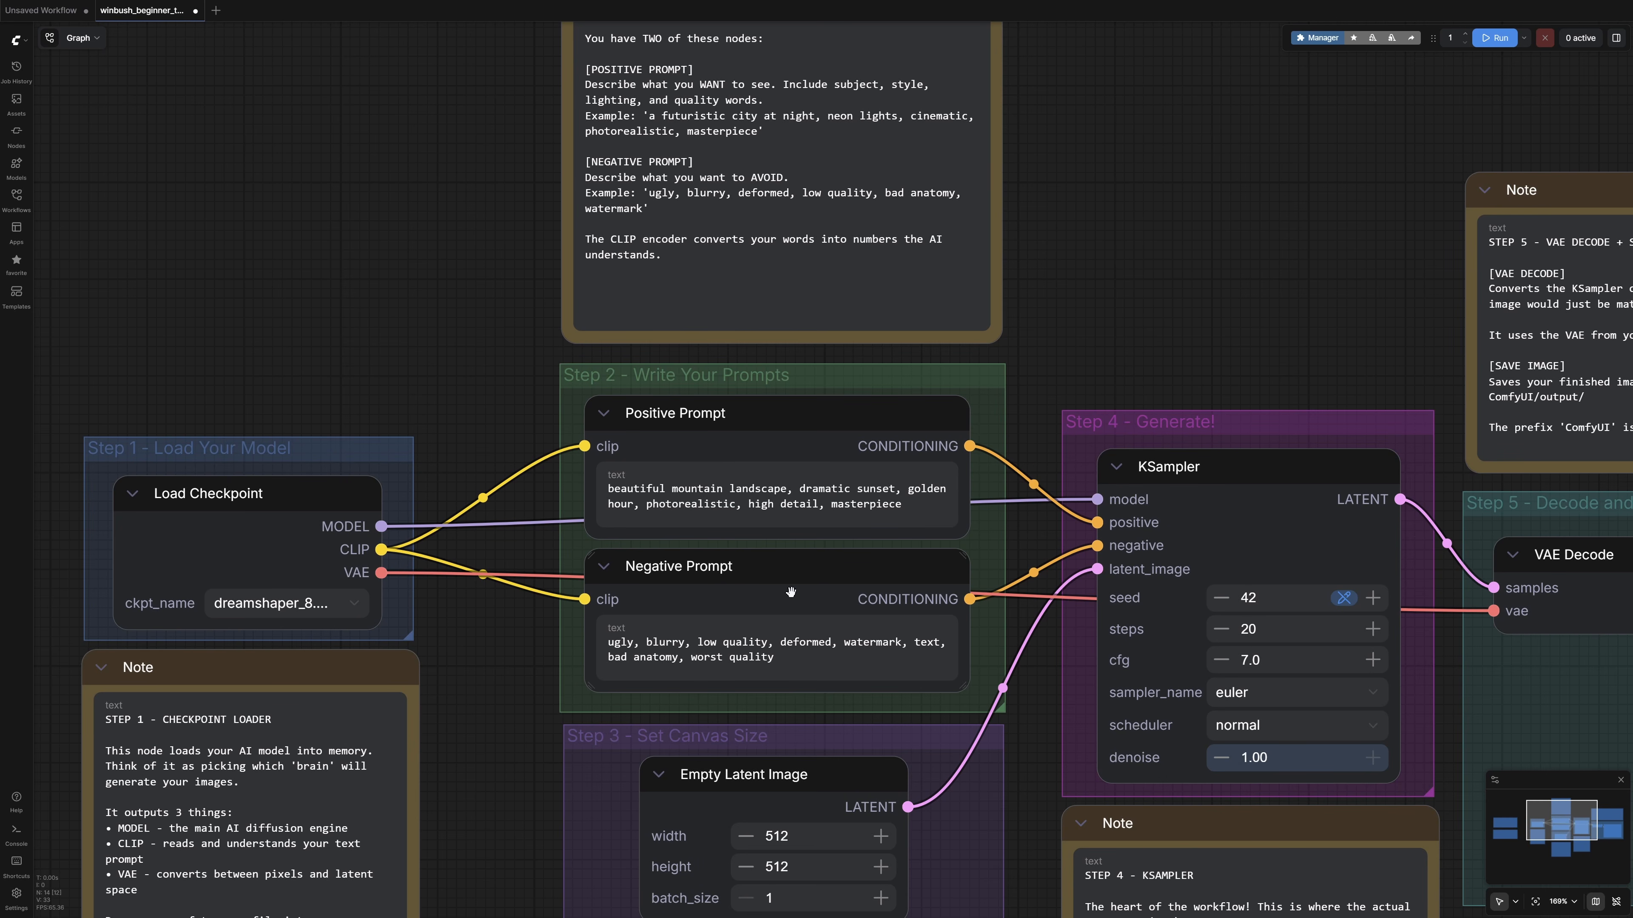
left_click_drag(1051, 315, 1034, 417)
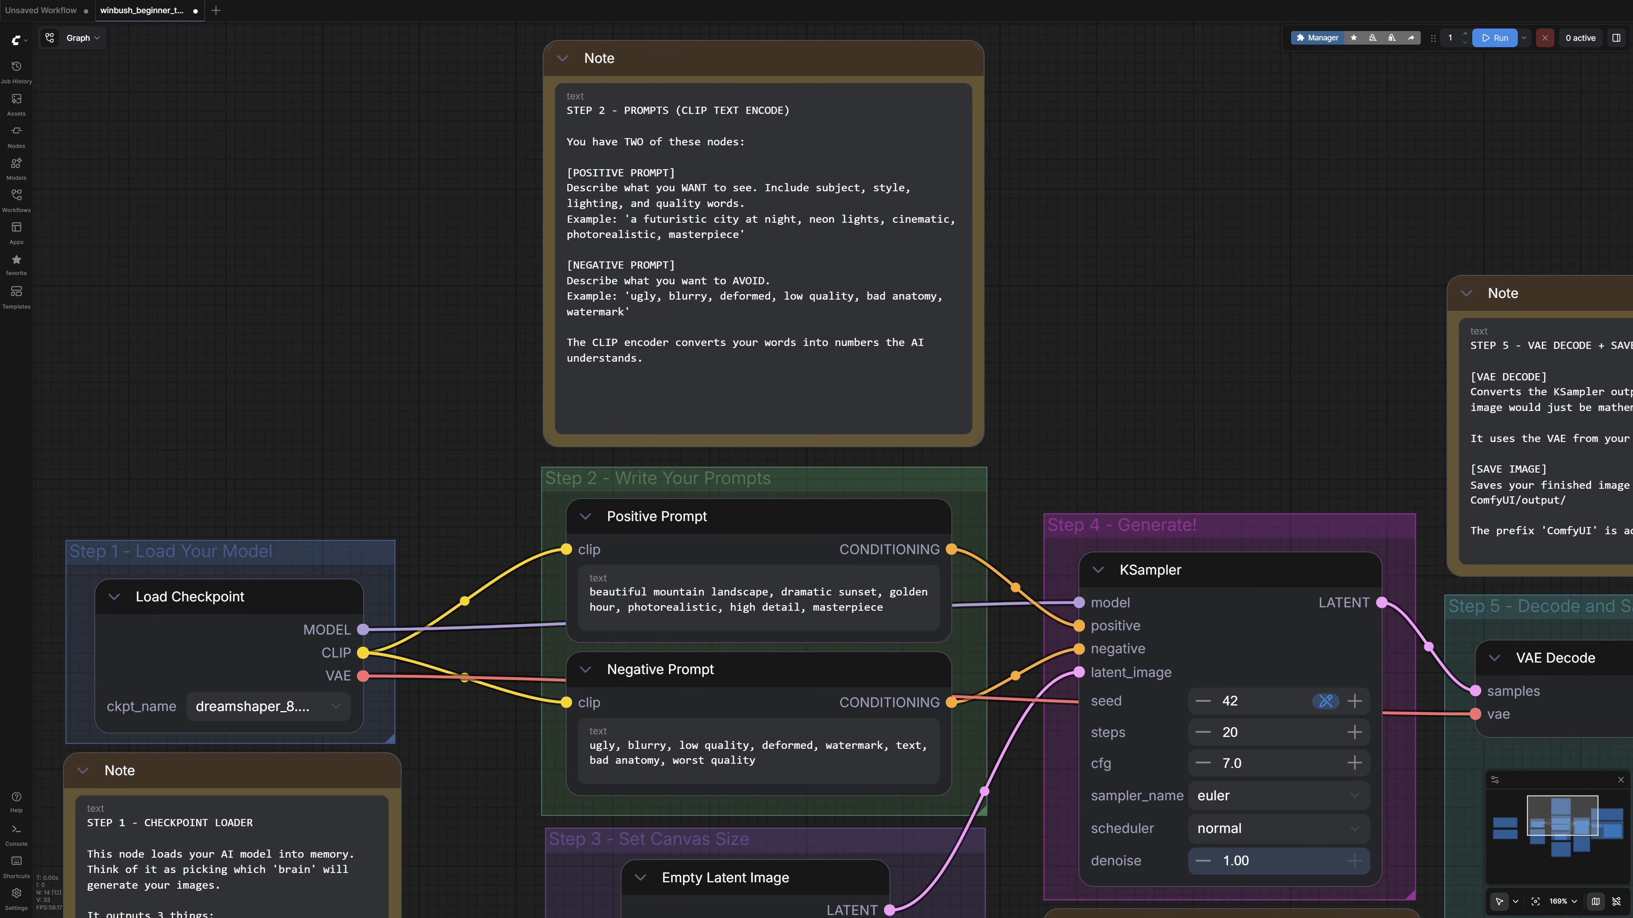
scroll(1078, 312, "down", 5)
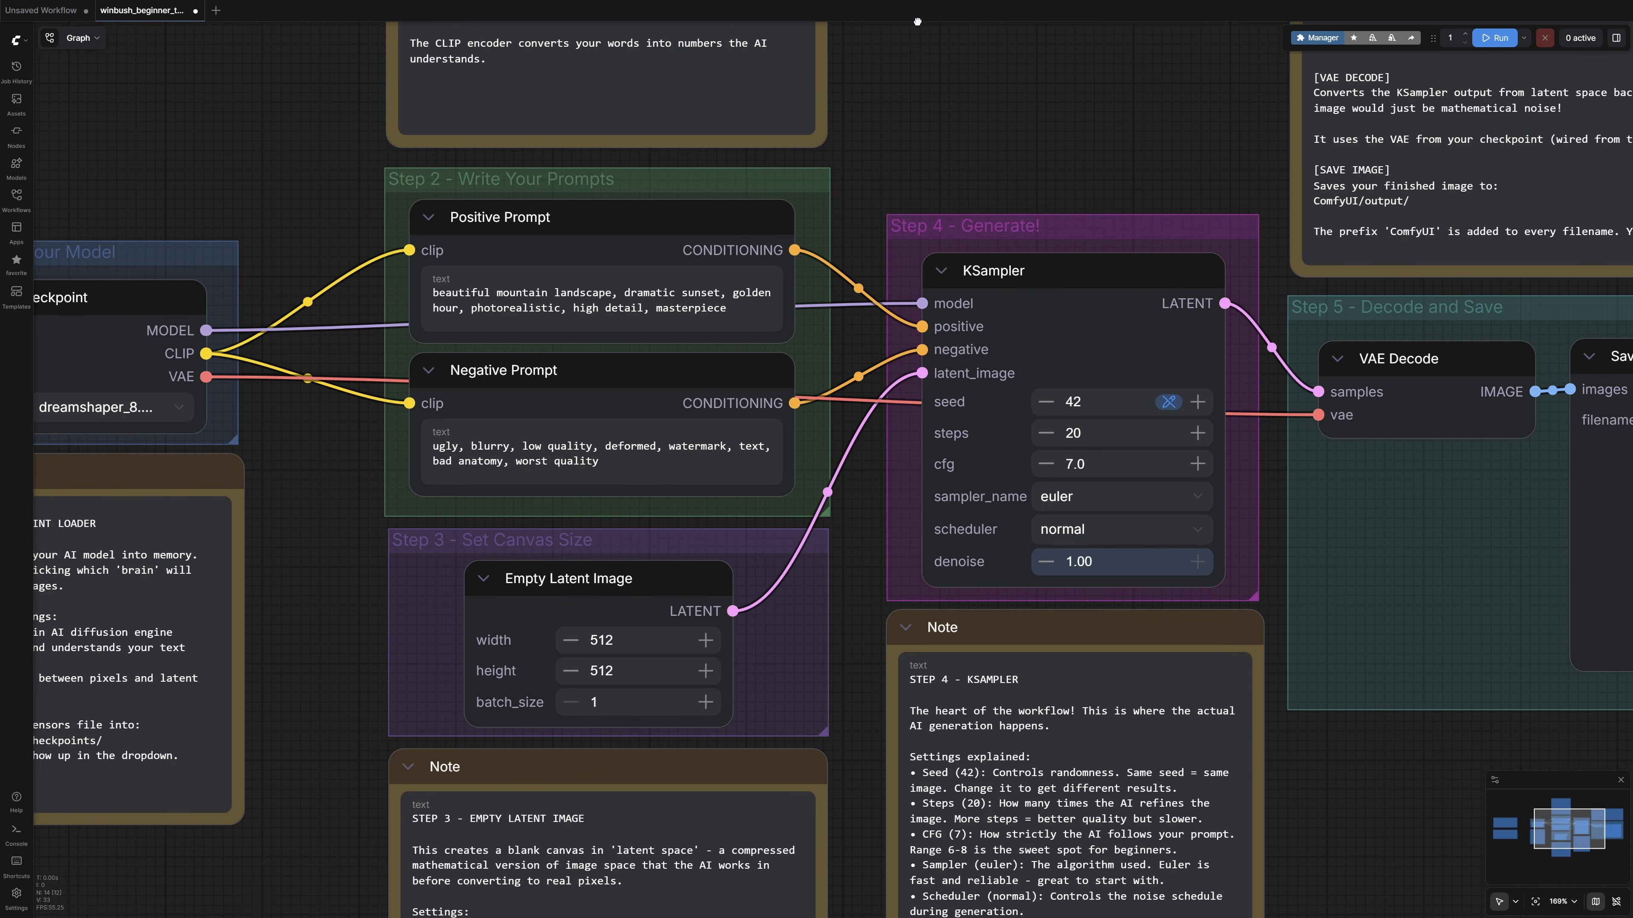
scroll(871, 545, "down", 3)
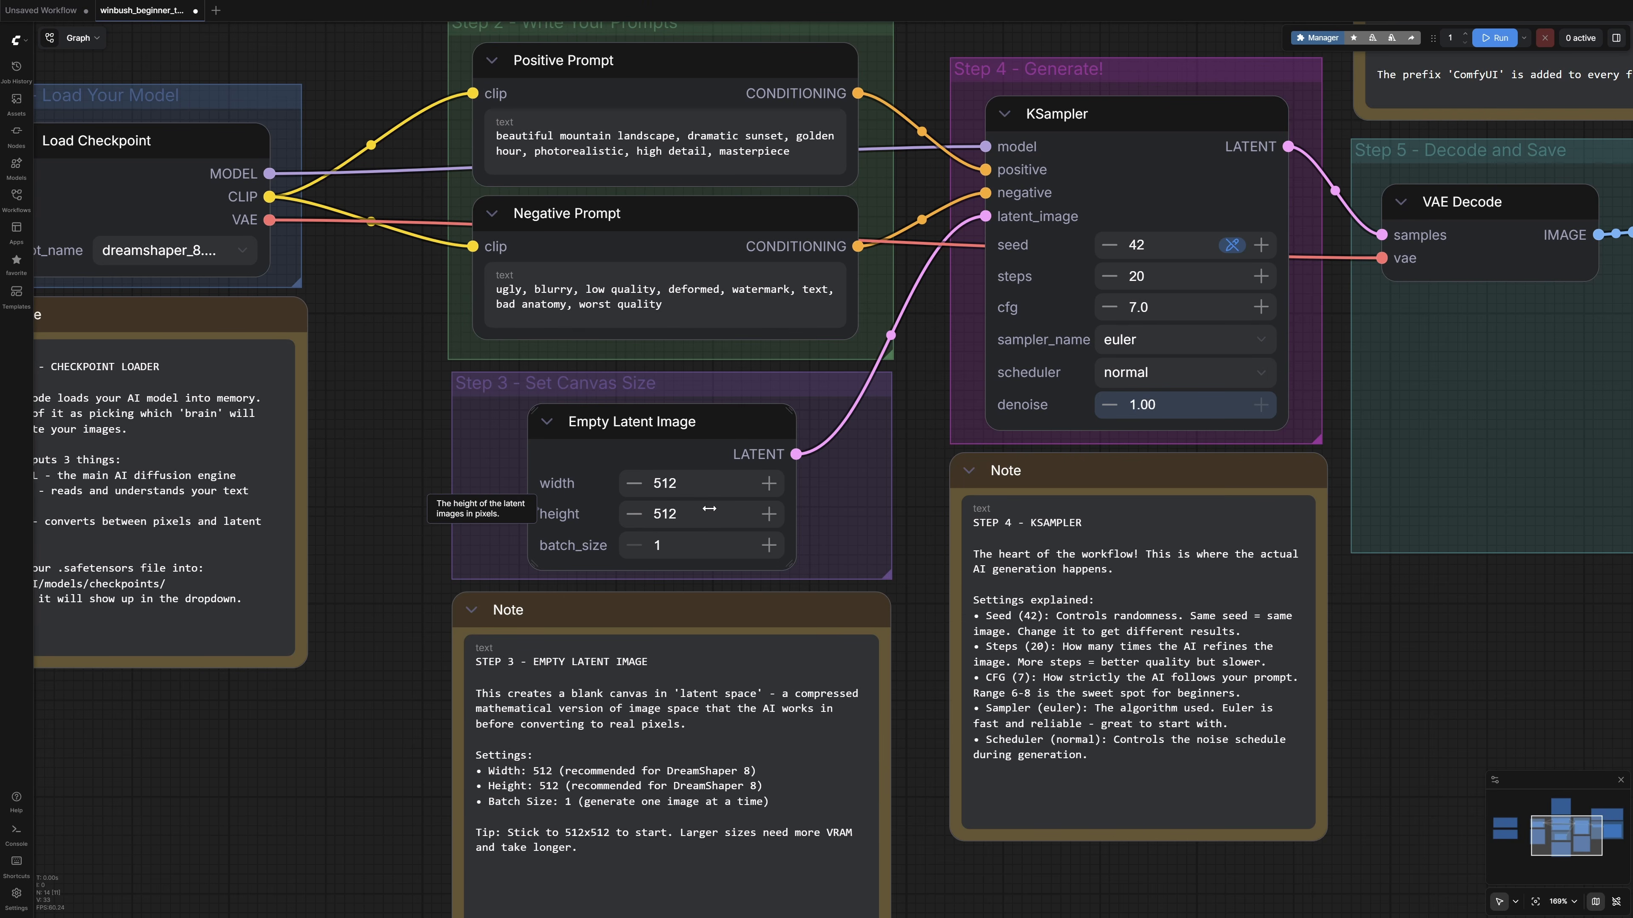
left_click_drag(905, 500, 781, 433)
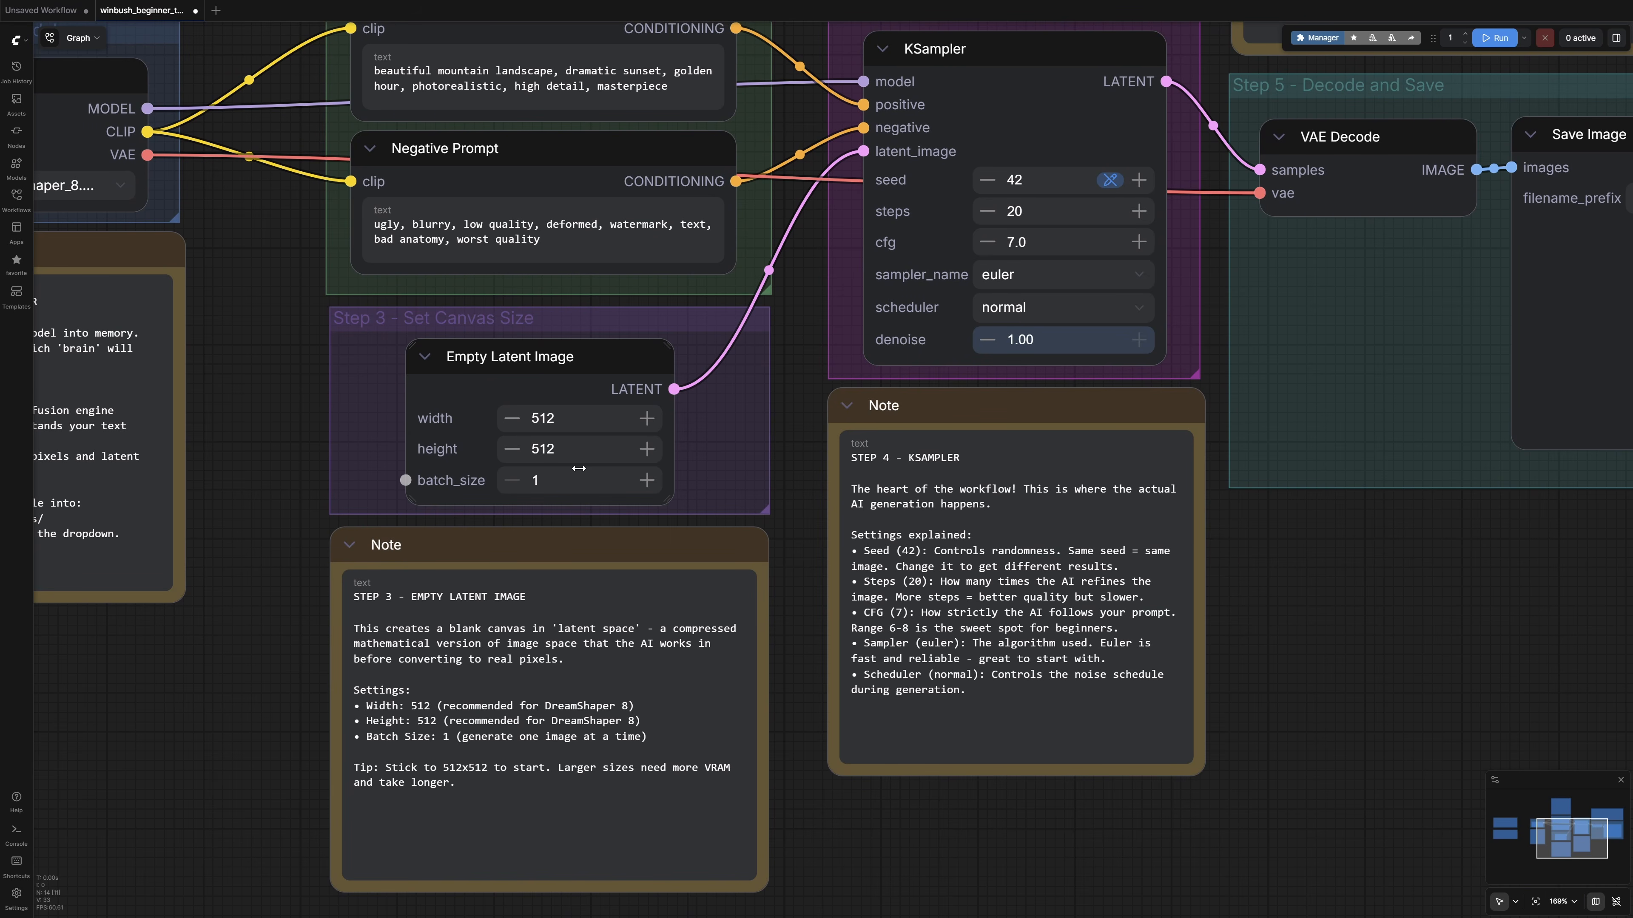
Set the KSampler seed to Randomize Value after each generation.
left_click_drag(781, 460, 485, 587)
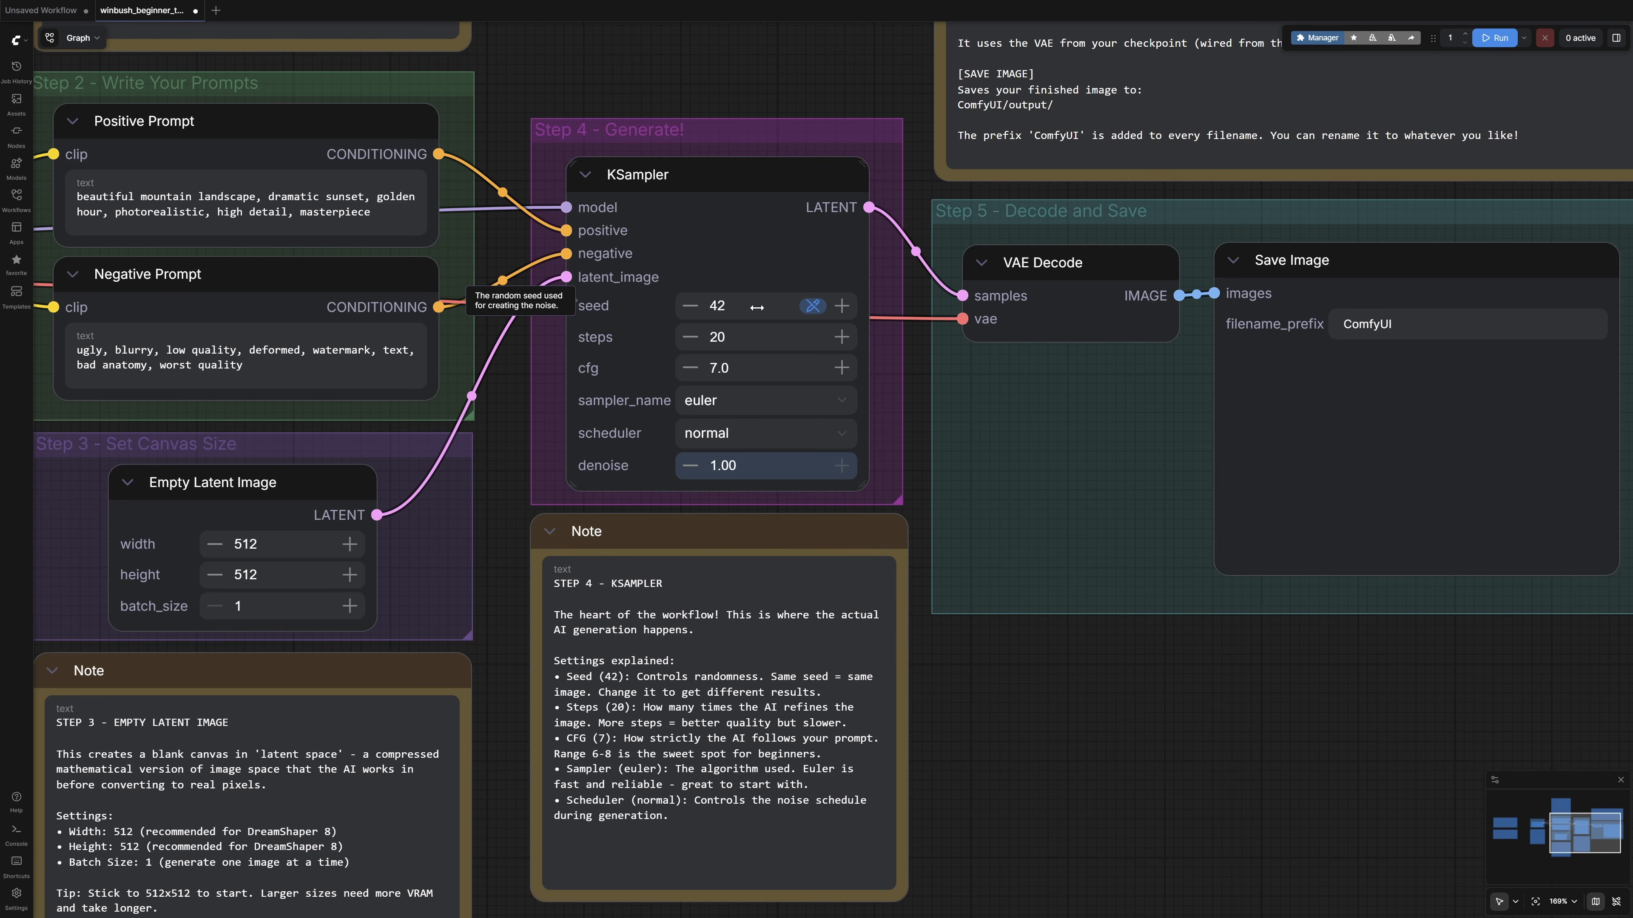
left_click(813, 309)
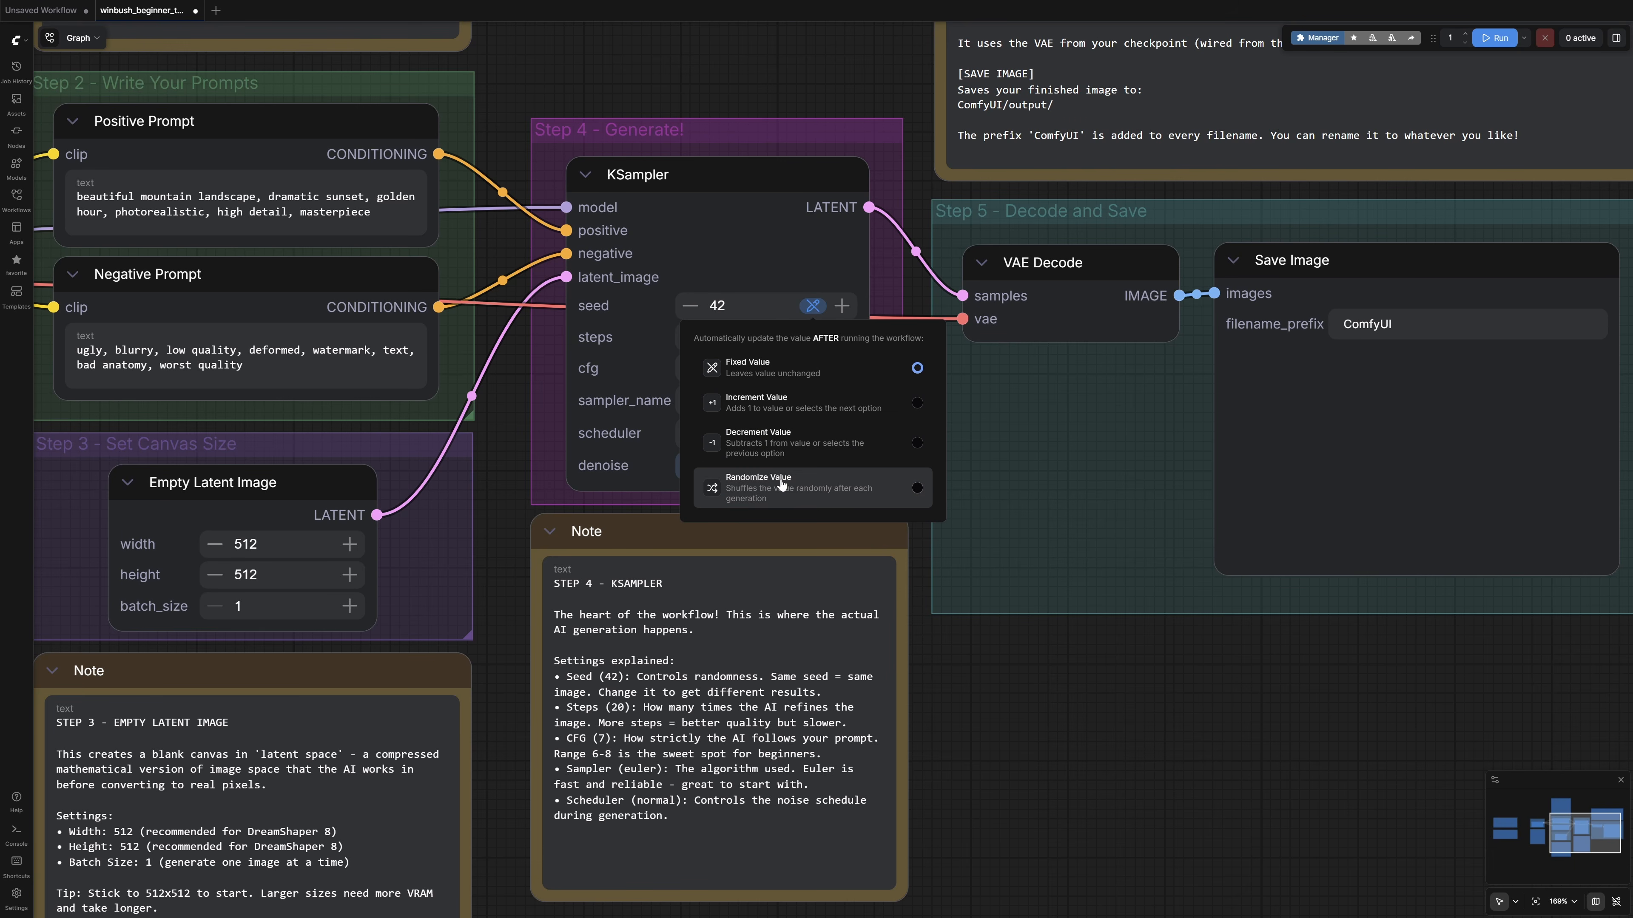
left_click(917, 488)
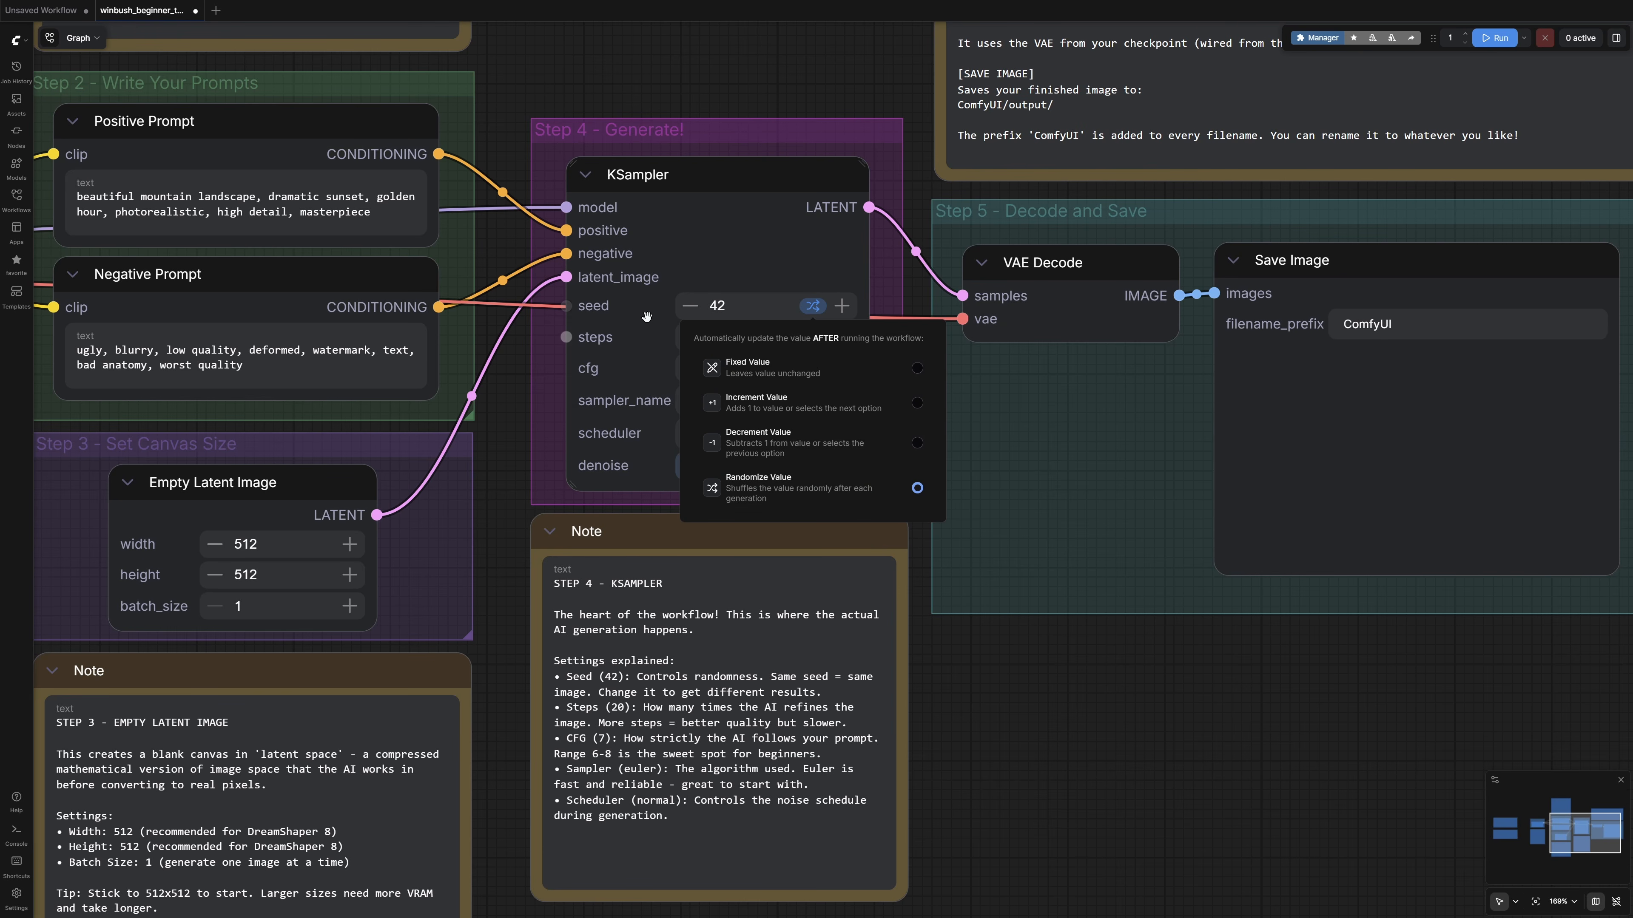
left_click(1006, 636)
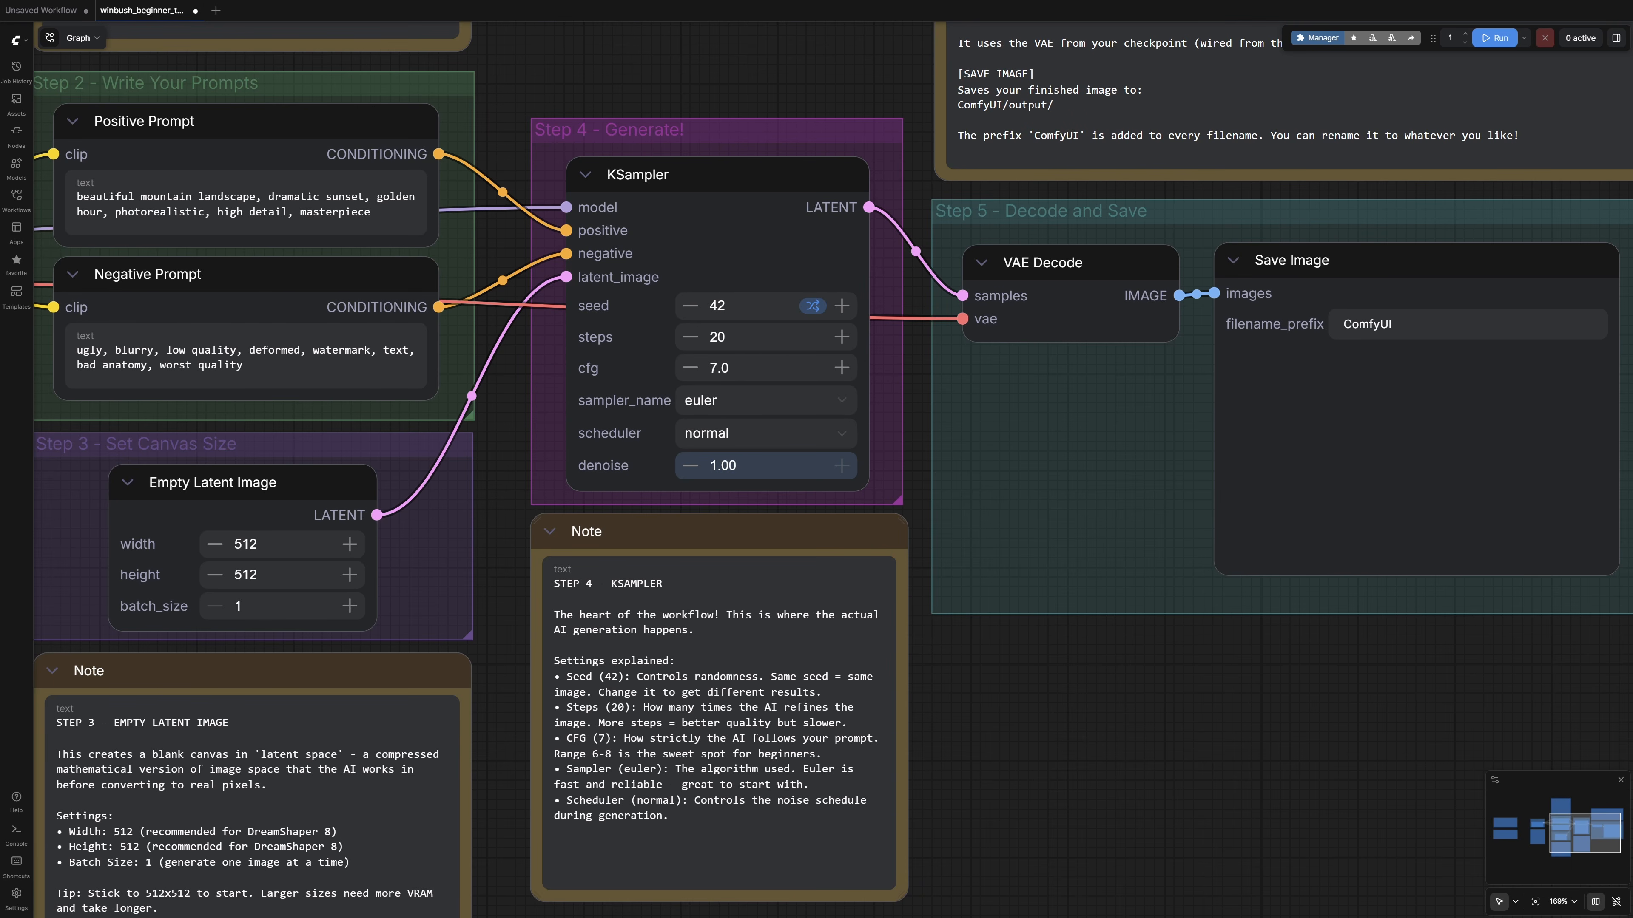
Run the workflow with the randomized seed setting to generate an image in the Save Image node.
scroll(923, 806, "down", 3)
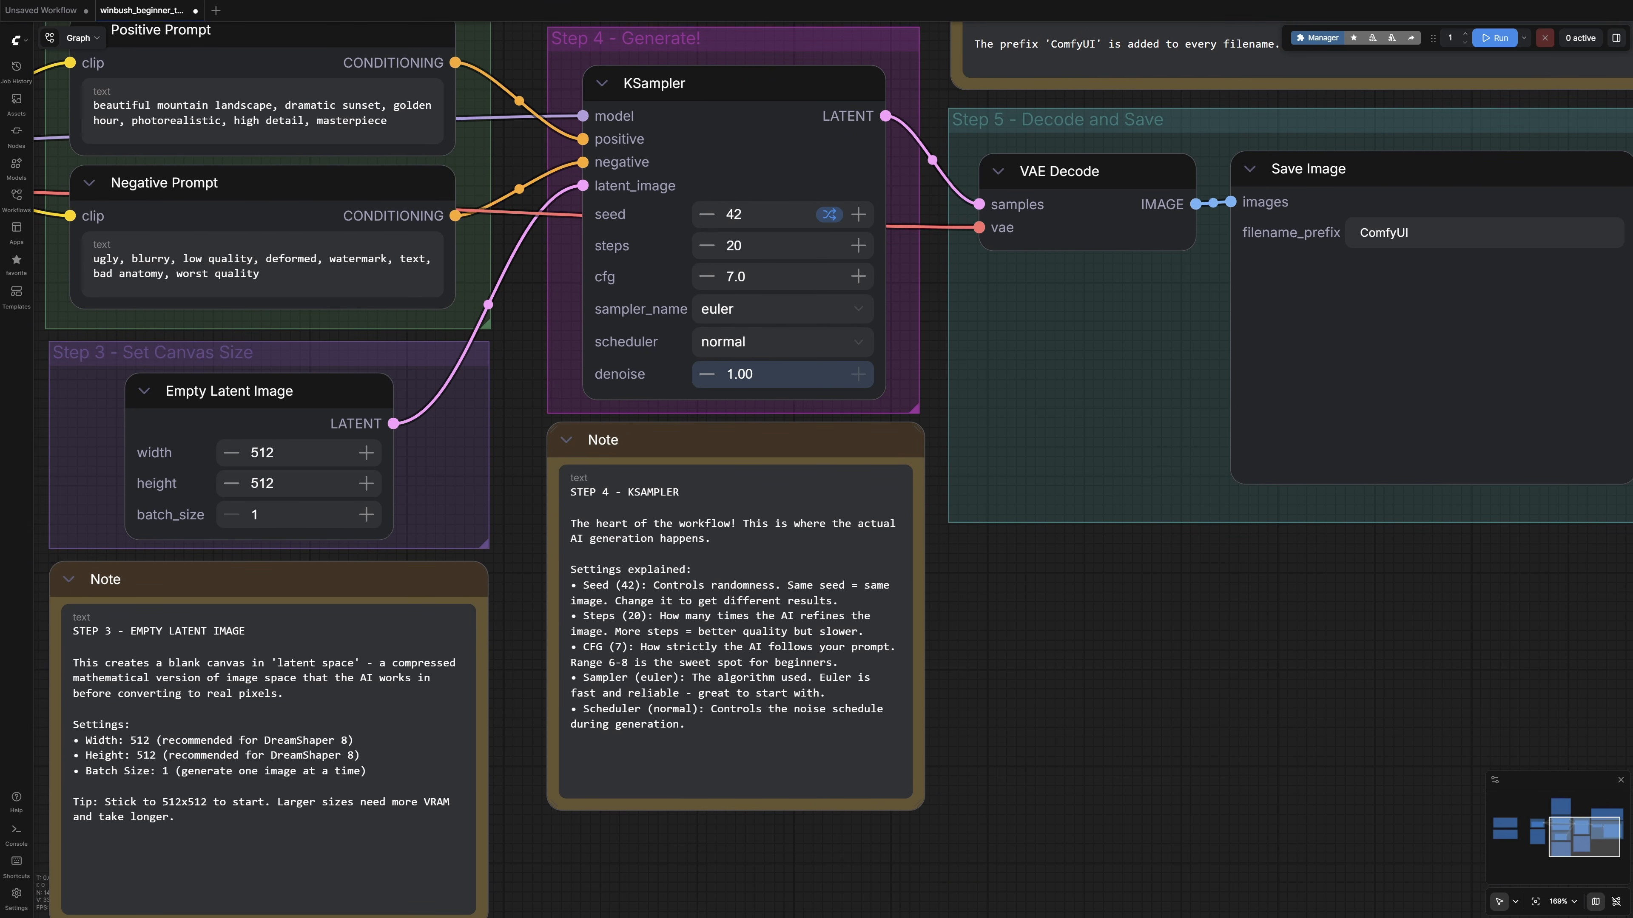
left_click_drag(1239, 532, 805, 790)
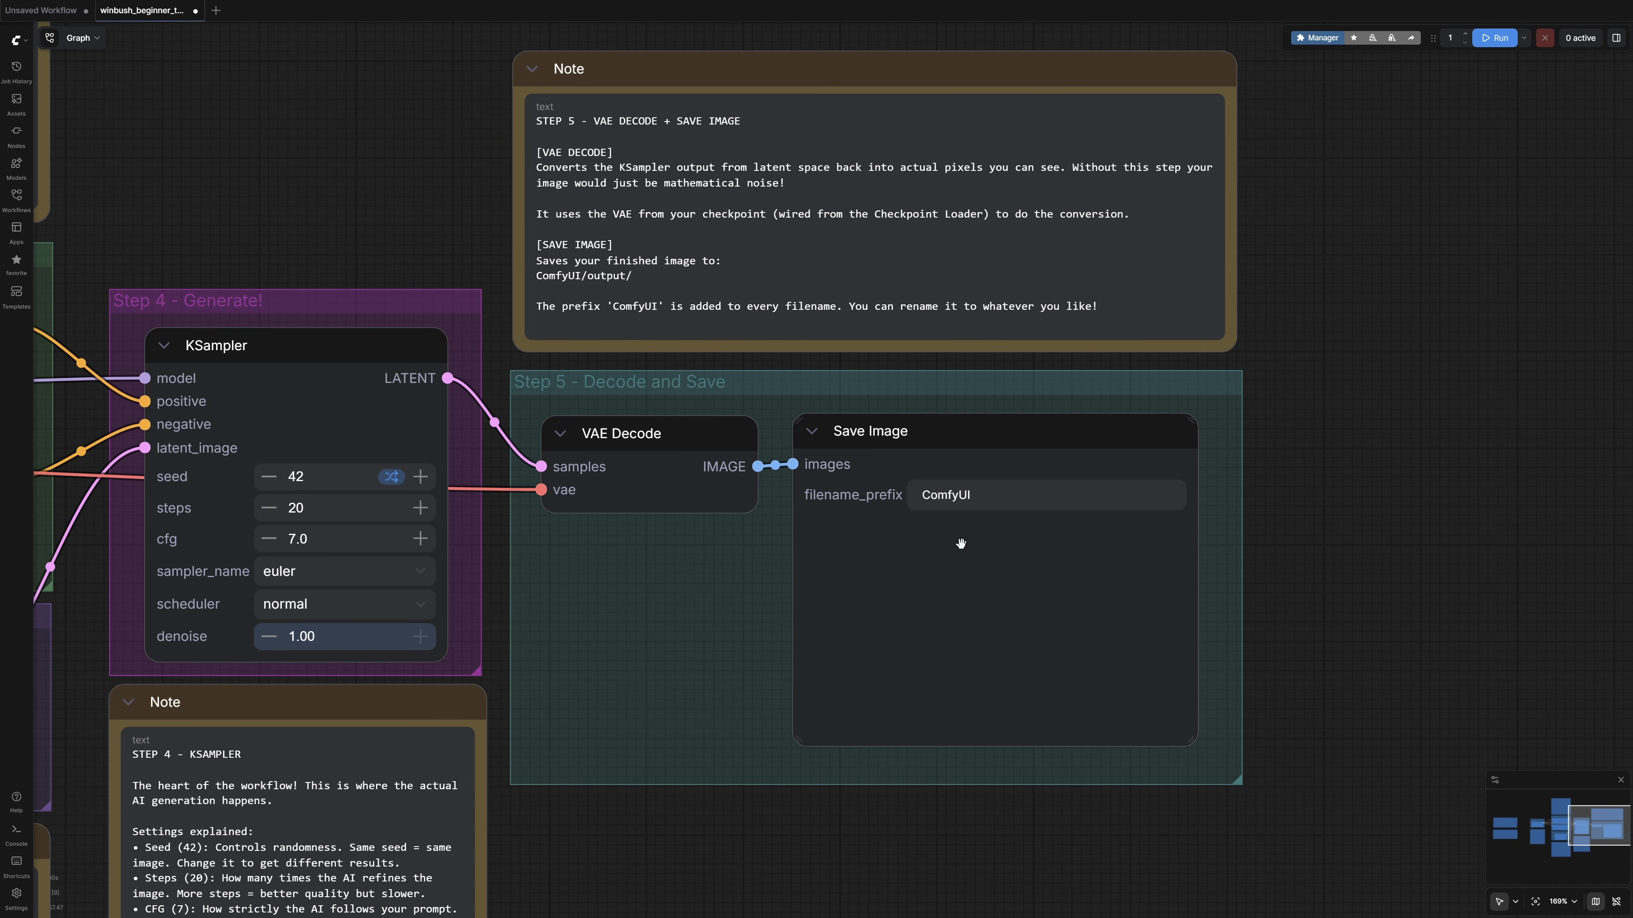
left_click(1487, 43)
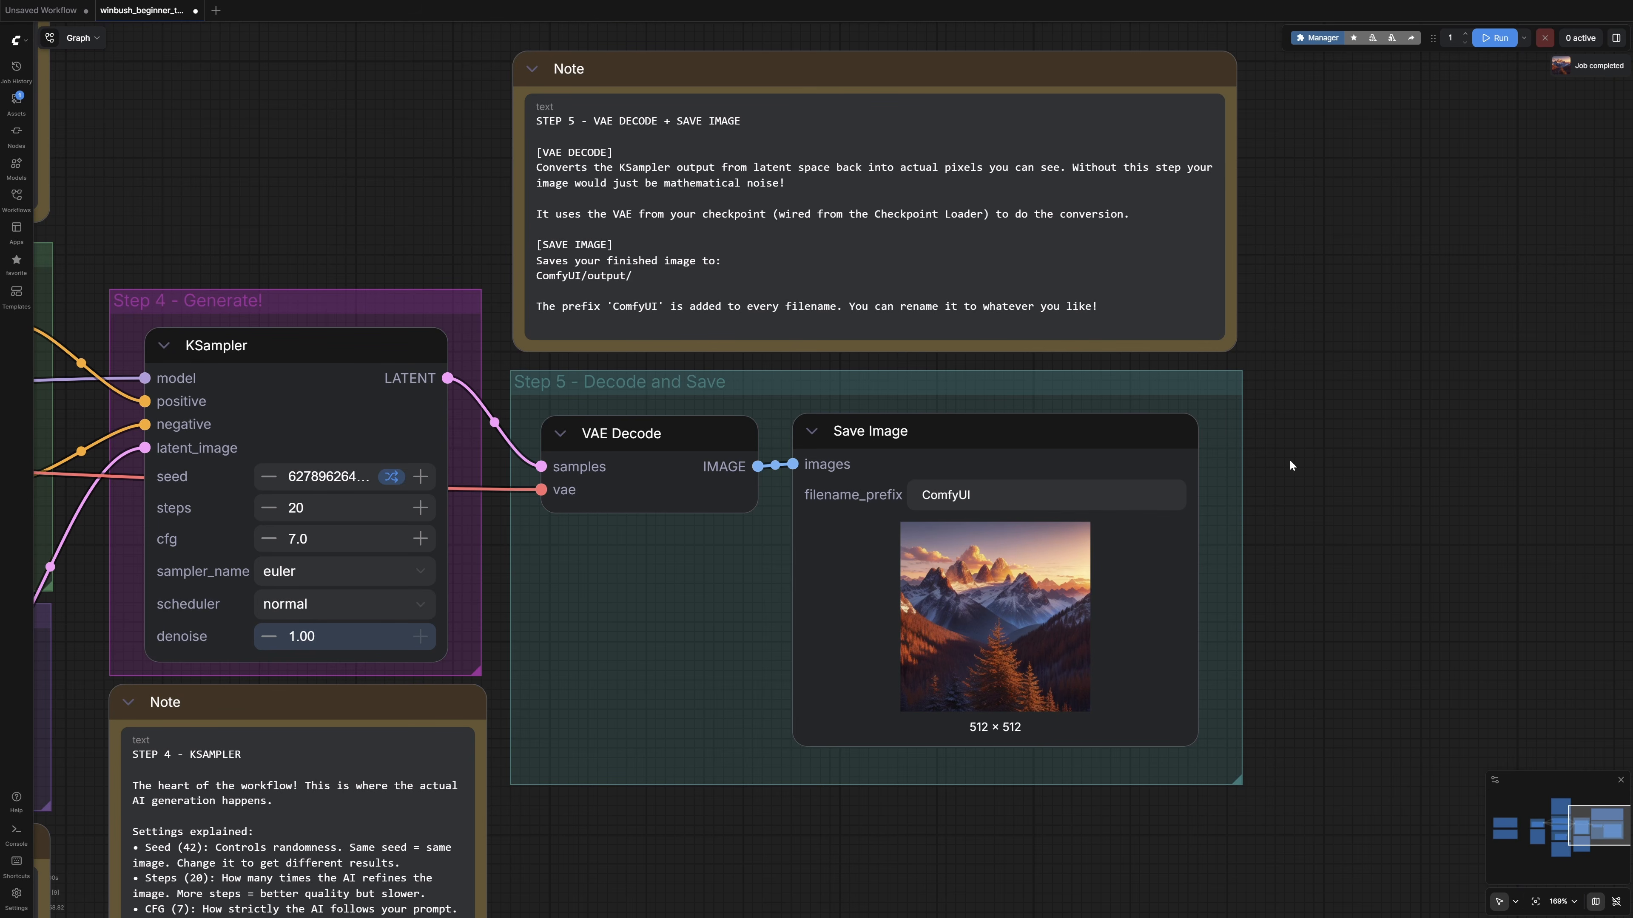
mouse_move(1033, 664)
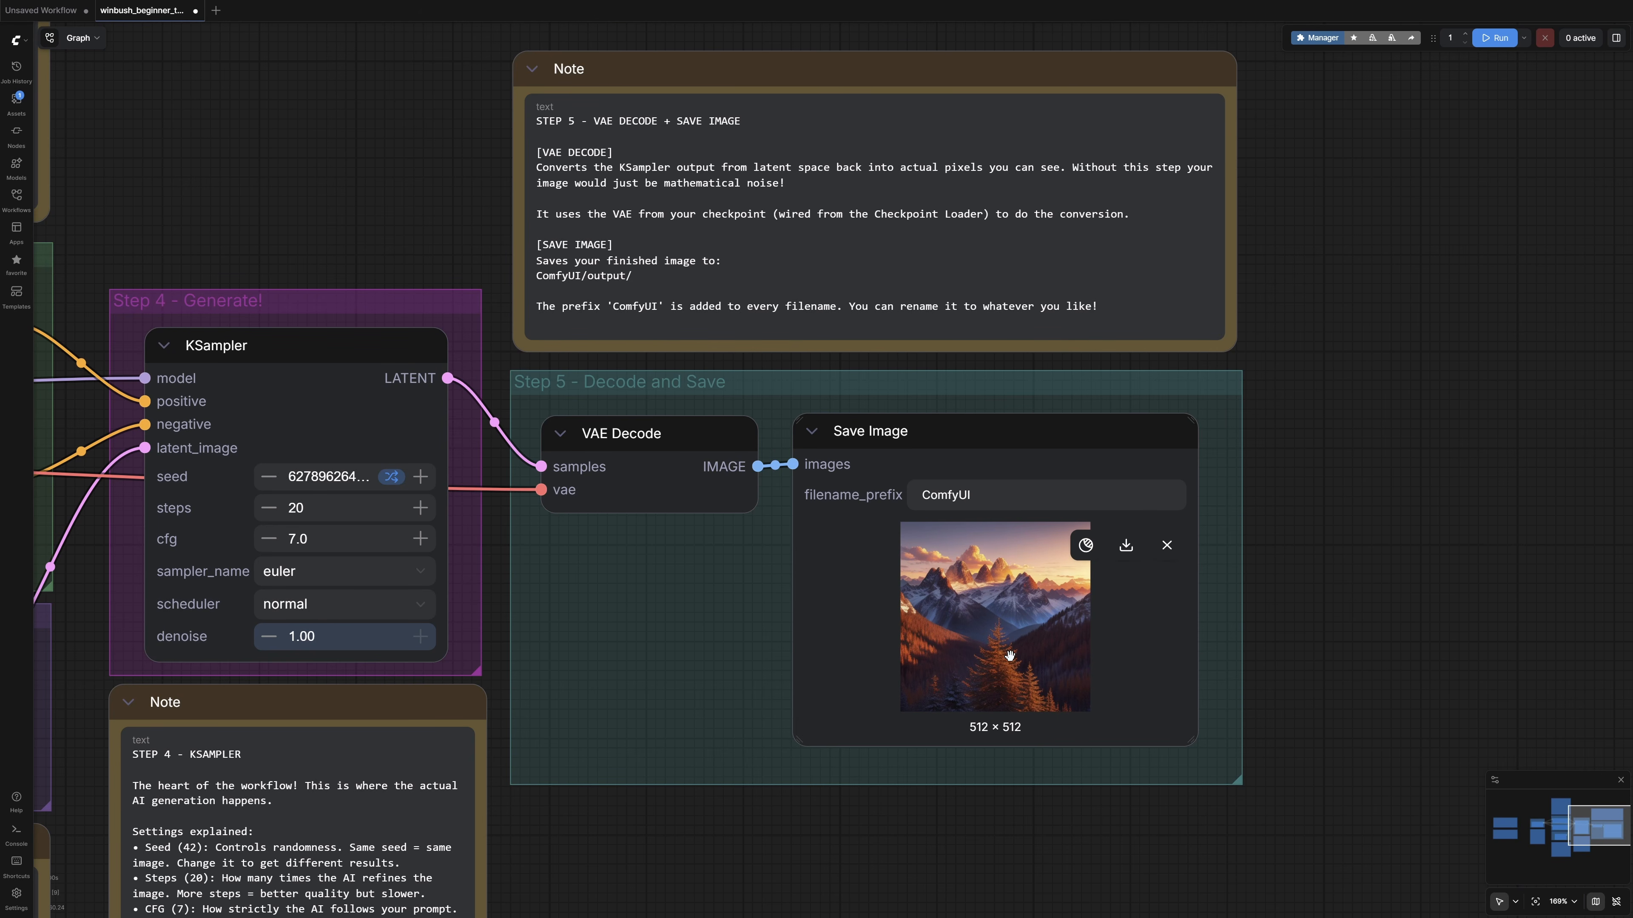
Set the Empty Latent Image width to 1920 and height to 1080.
left_click_drag(771, 798, 1346, 557)
left_click(450, 477)
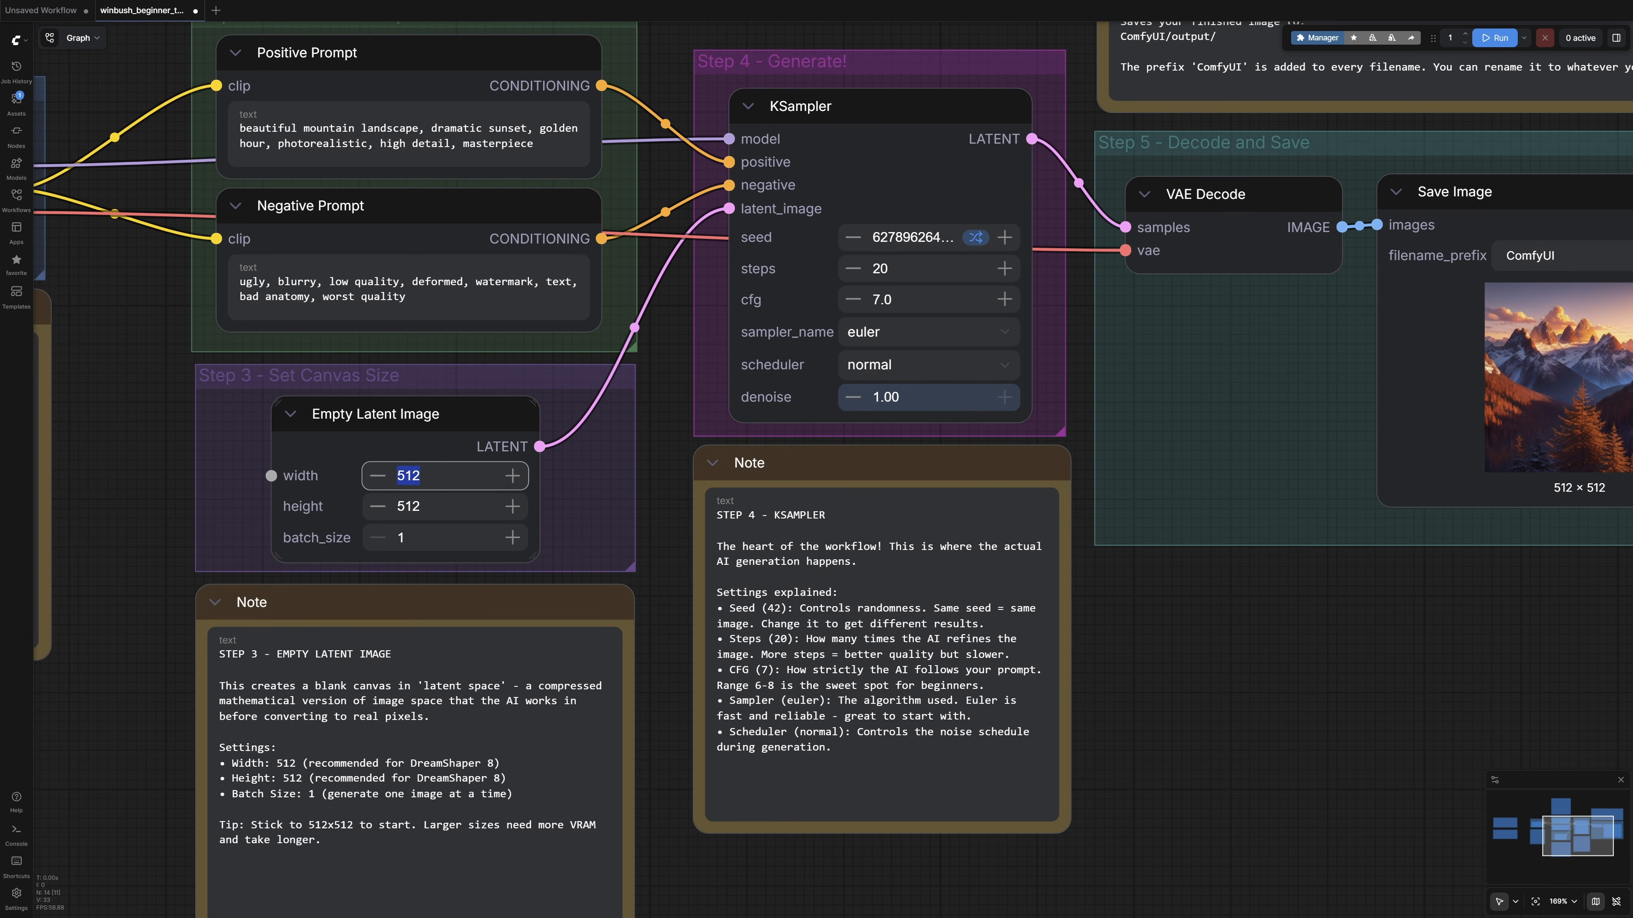
type("192100")
key("Tab")
type("108")
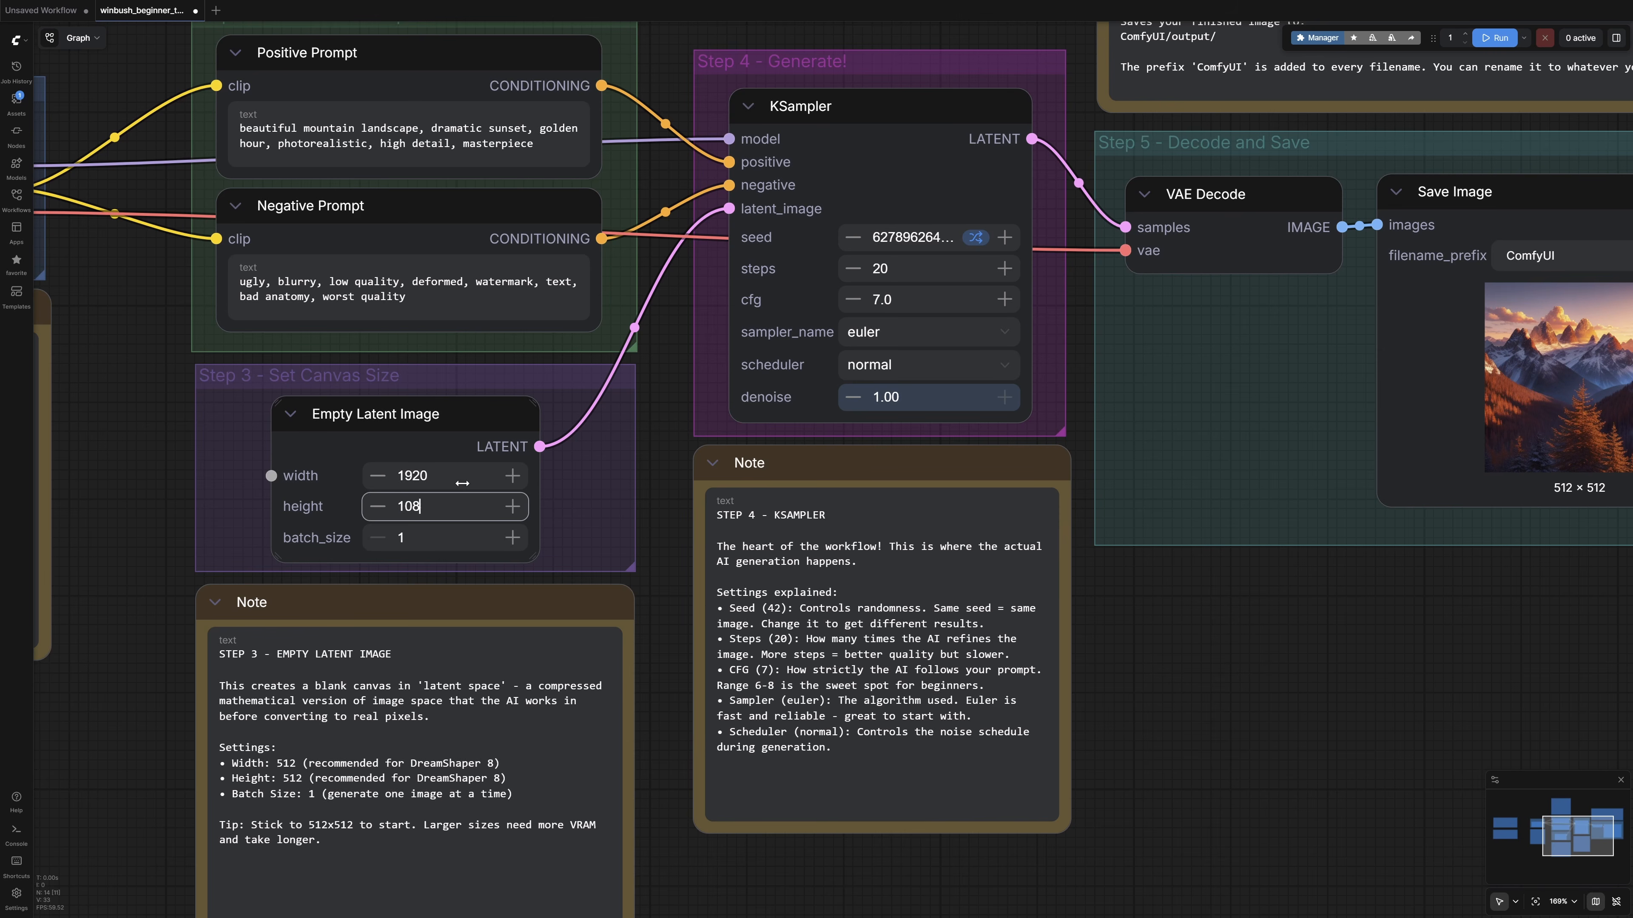
Run the workflow again to generate a 1920 × 1080 image.
left_click_drag(1304, 601, 886, 670)
key("ctrl+Return")
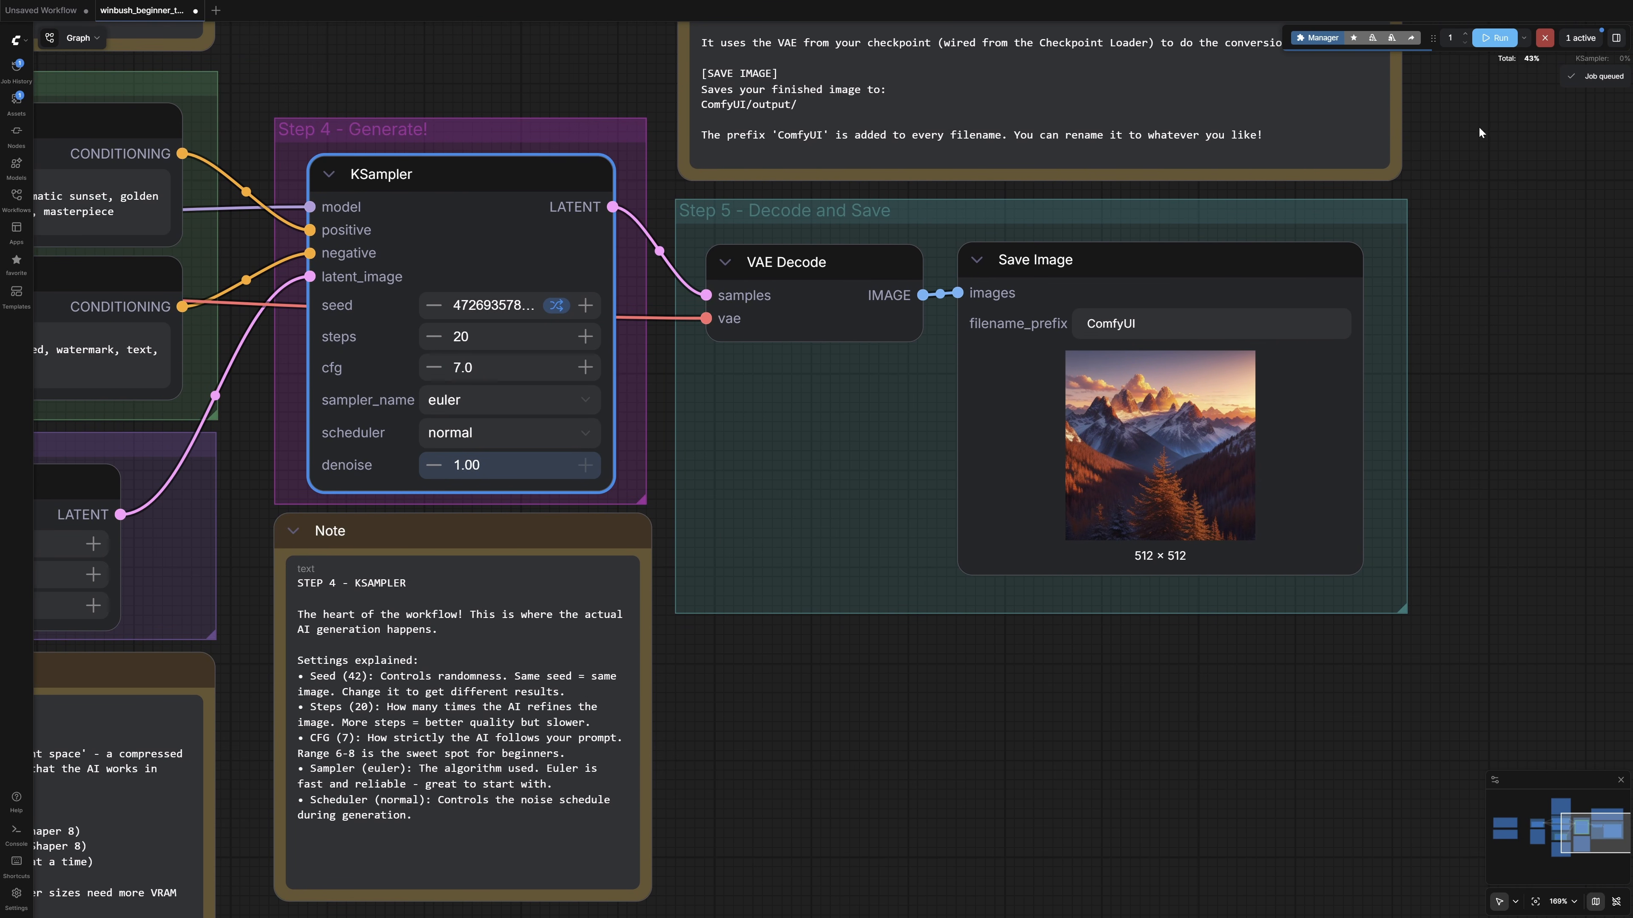
mouse_move(1237, 412)
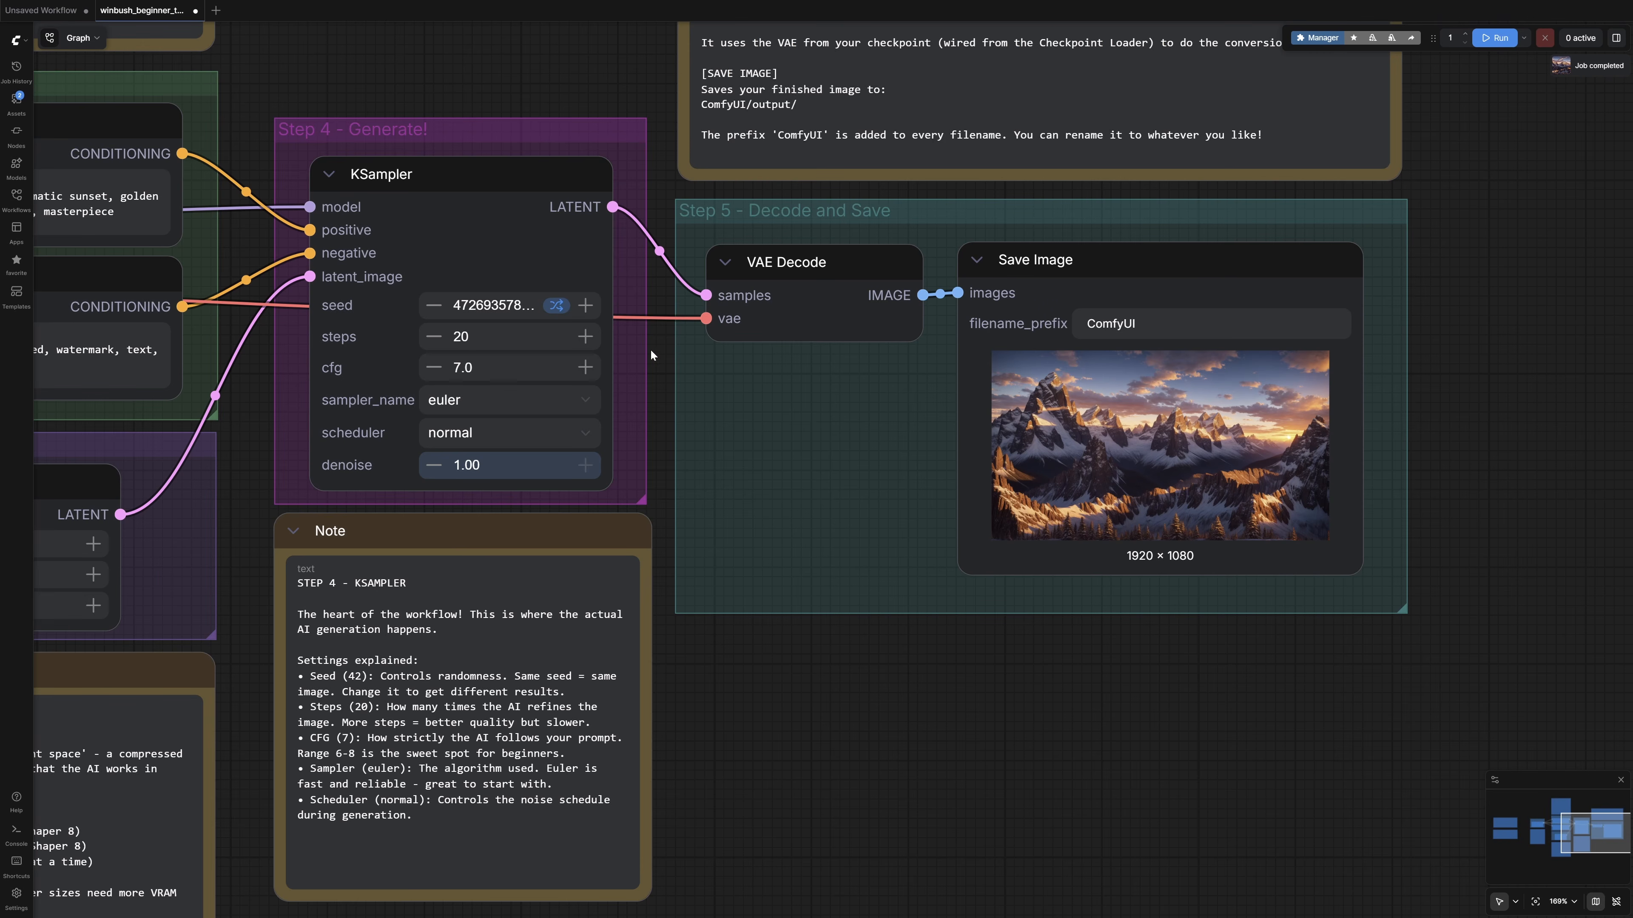
mouse_move(1035, 468)
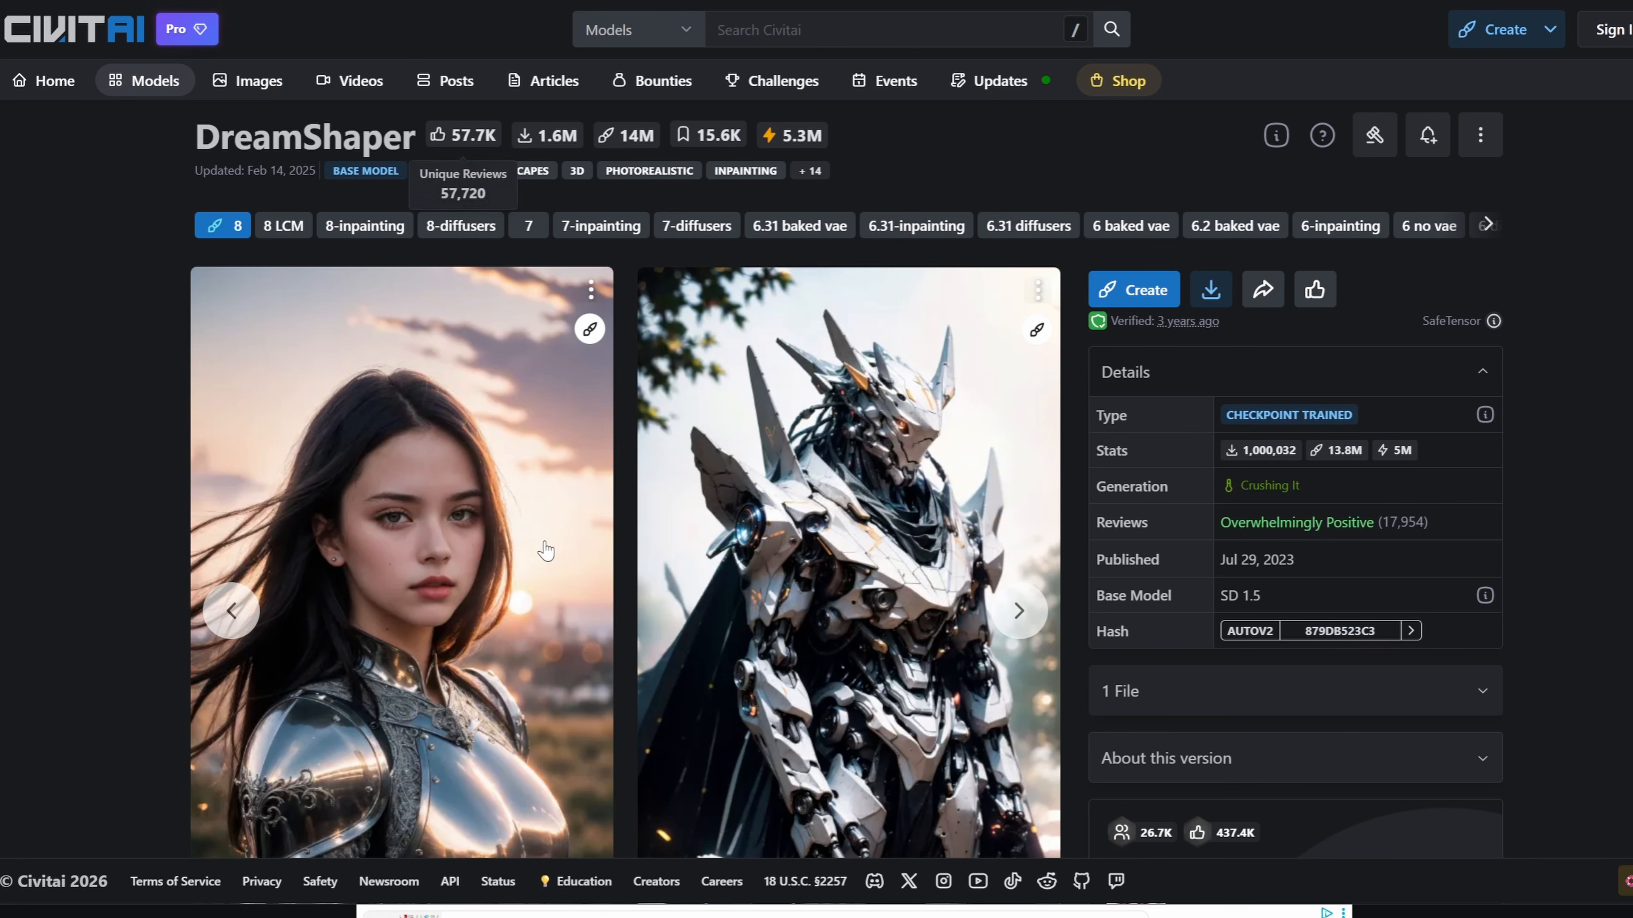
scroll(389, 597, "down", 2)
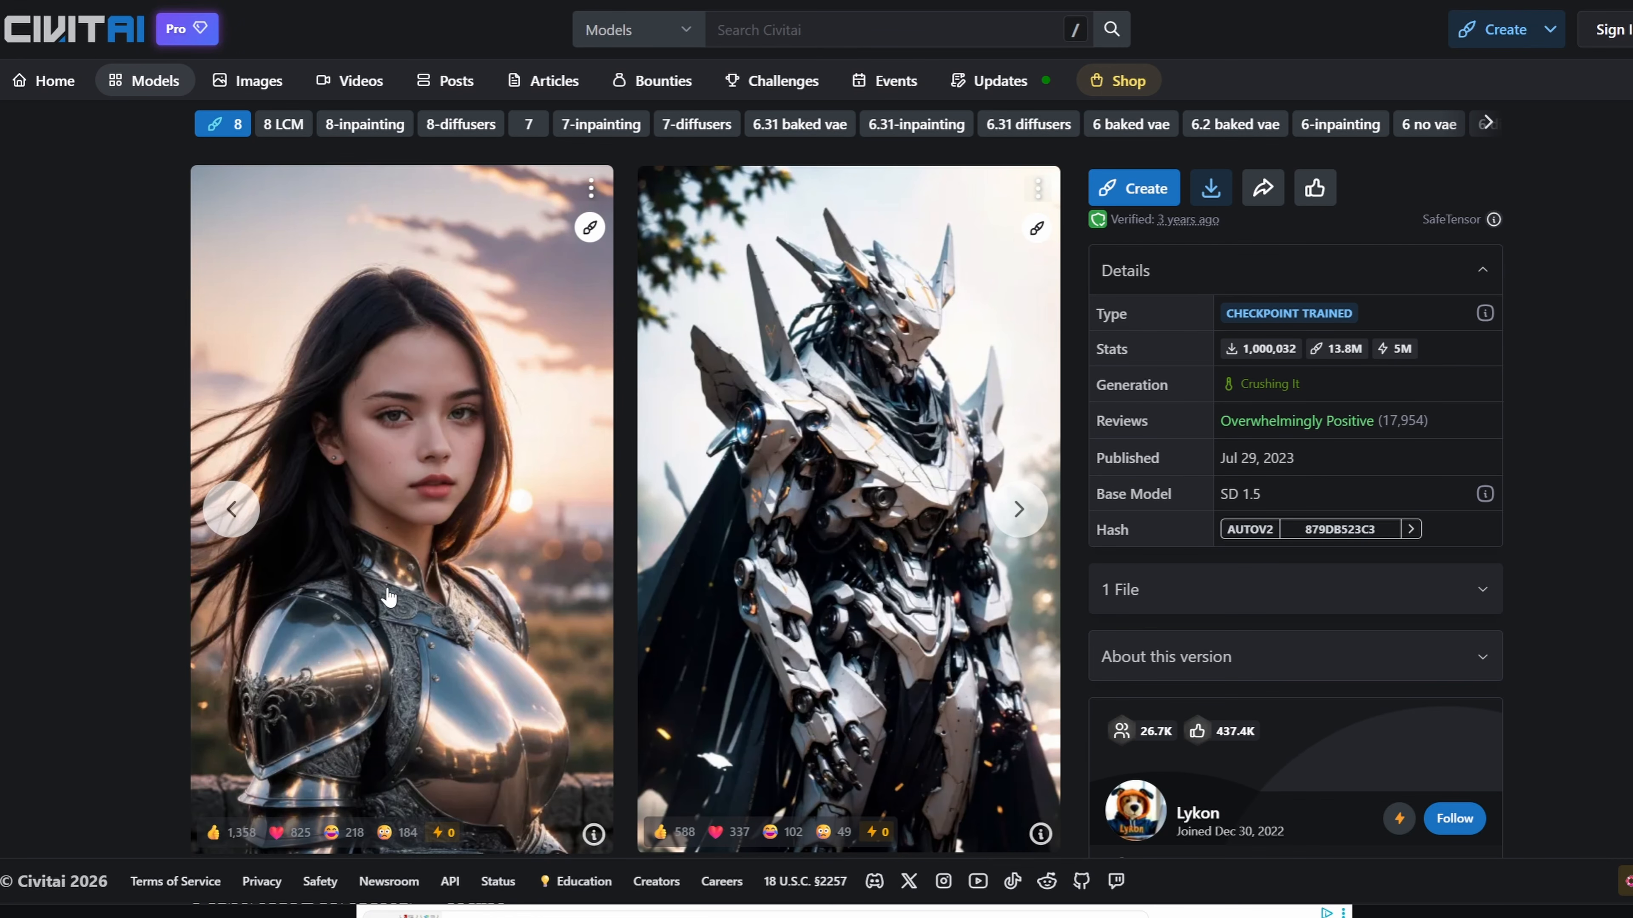
scroll(671, 526, "up", 2)
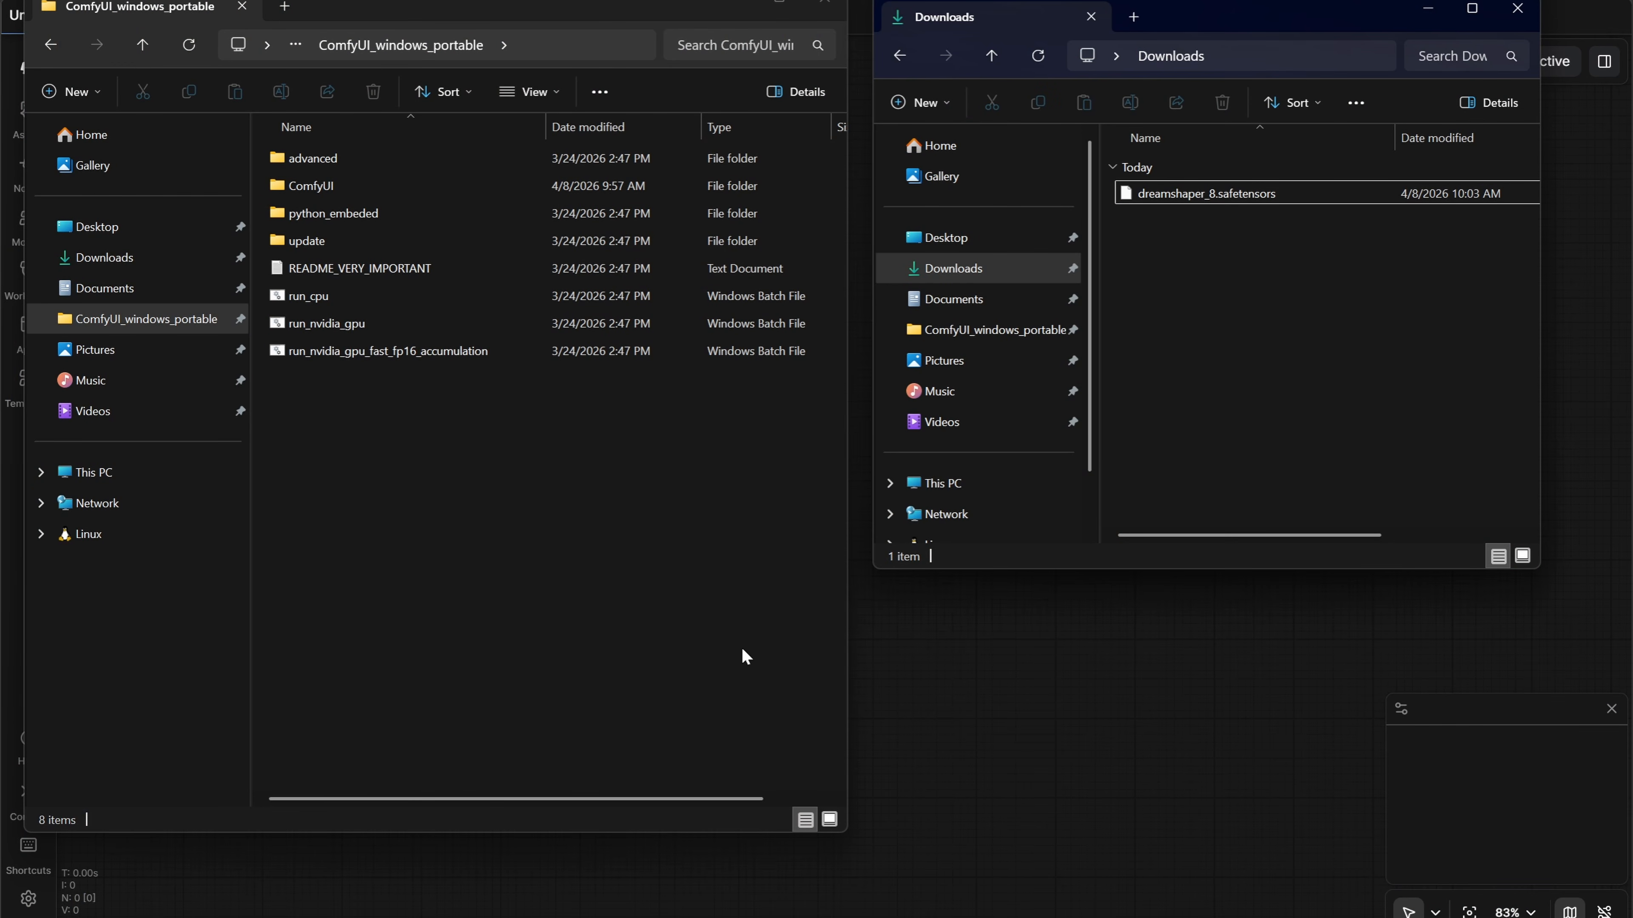
Move dreamshaper_8.safetensors from Downloads into the checkpoints folder under ComfyUI's models folder.
left_click(471, 524)
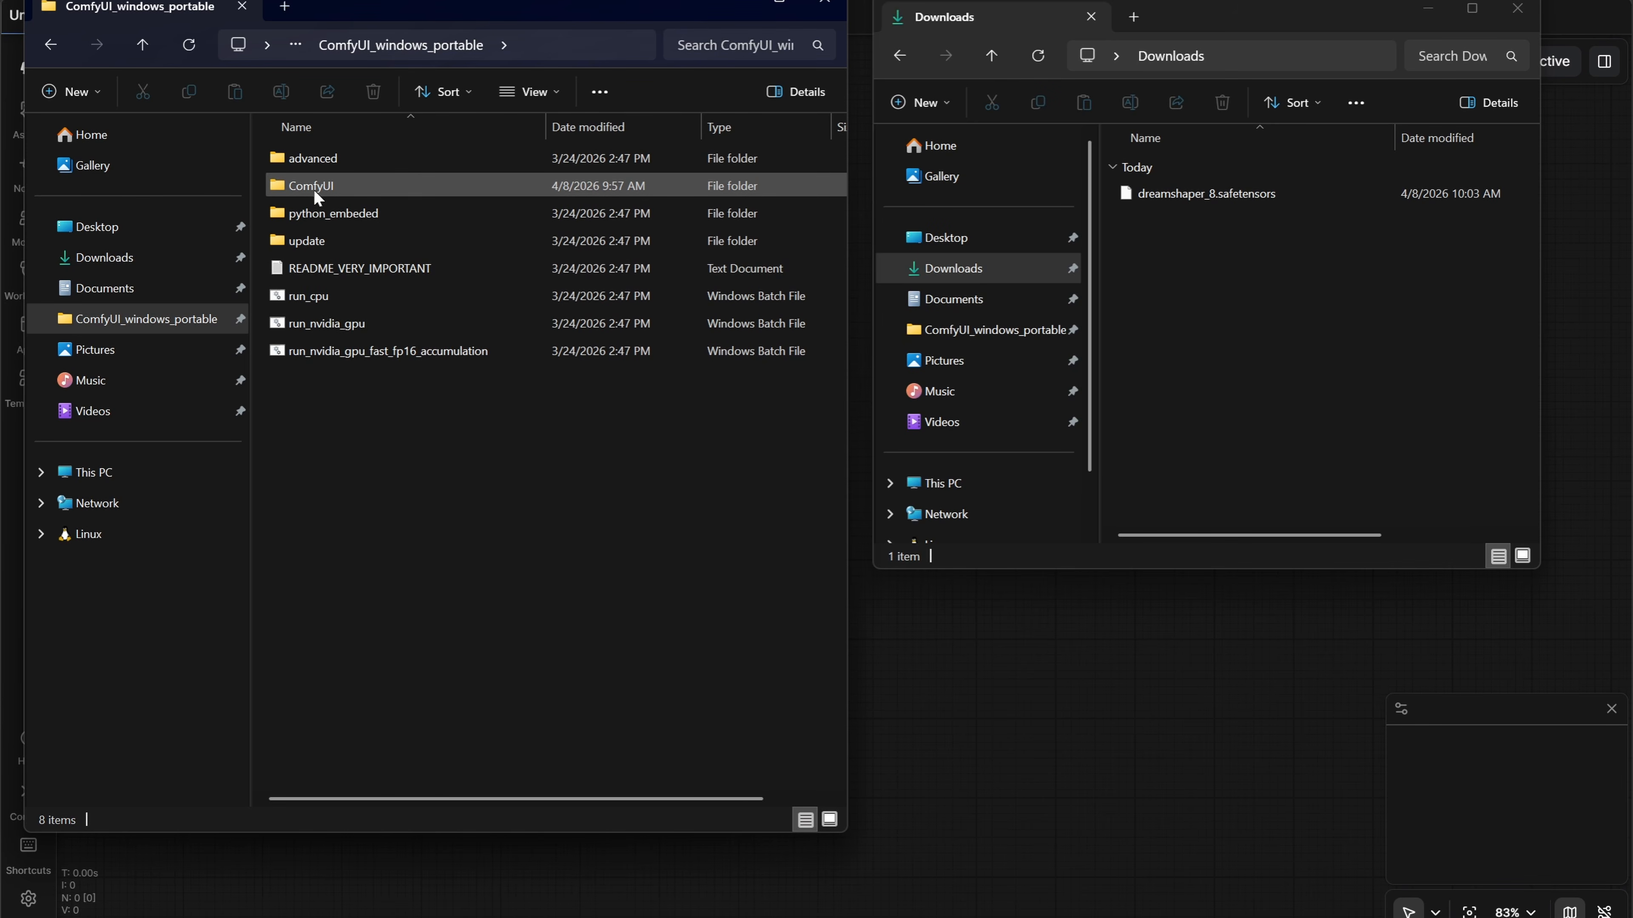
double_click(360, 187)
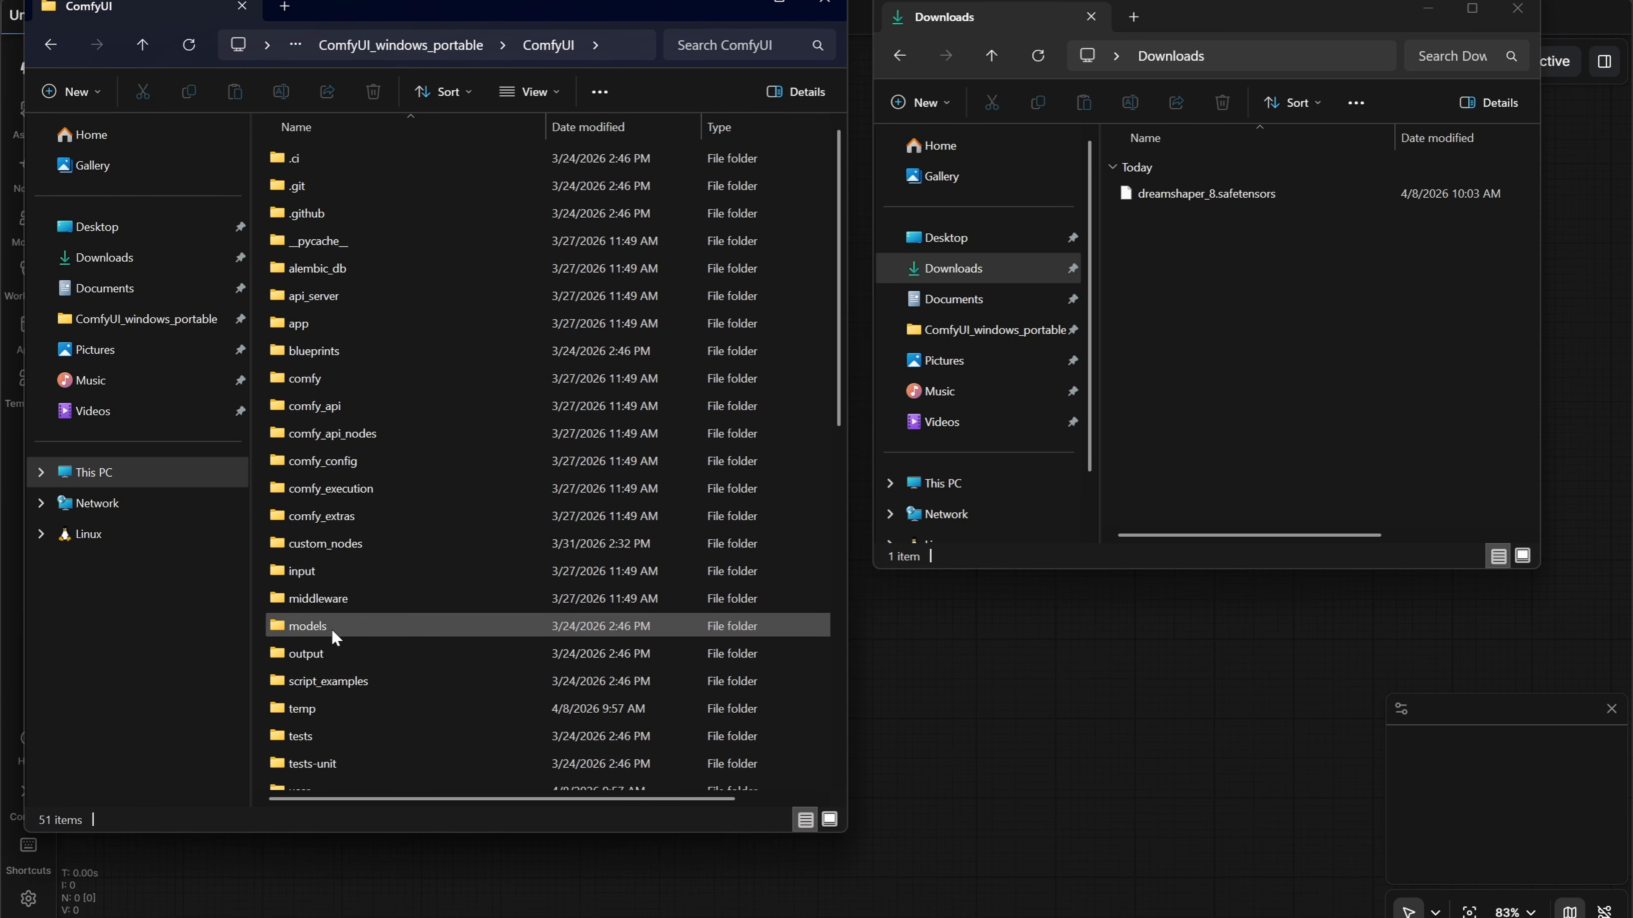
double_click(347, 627)
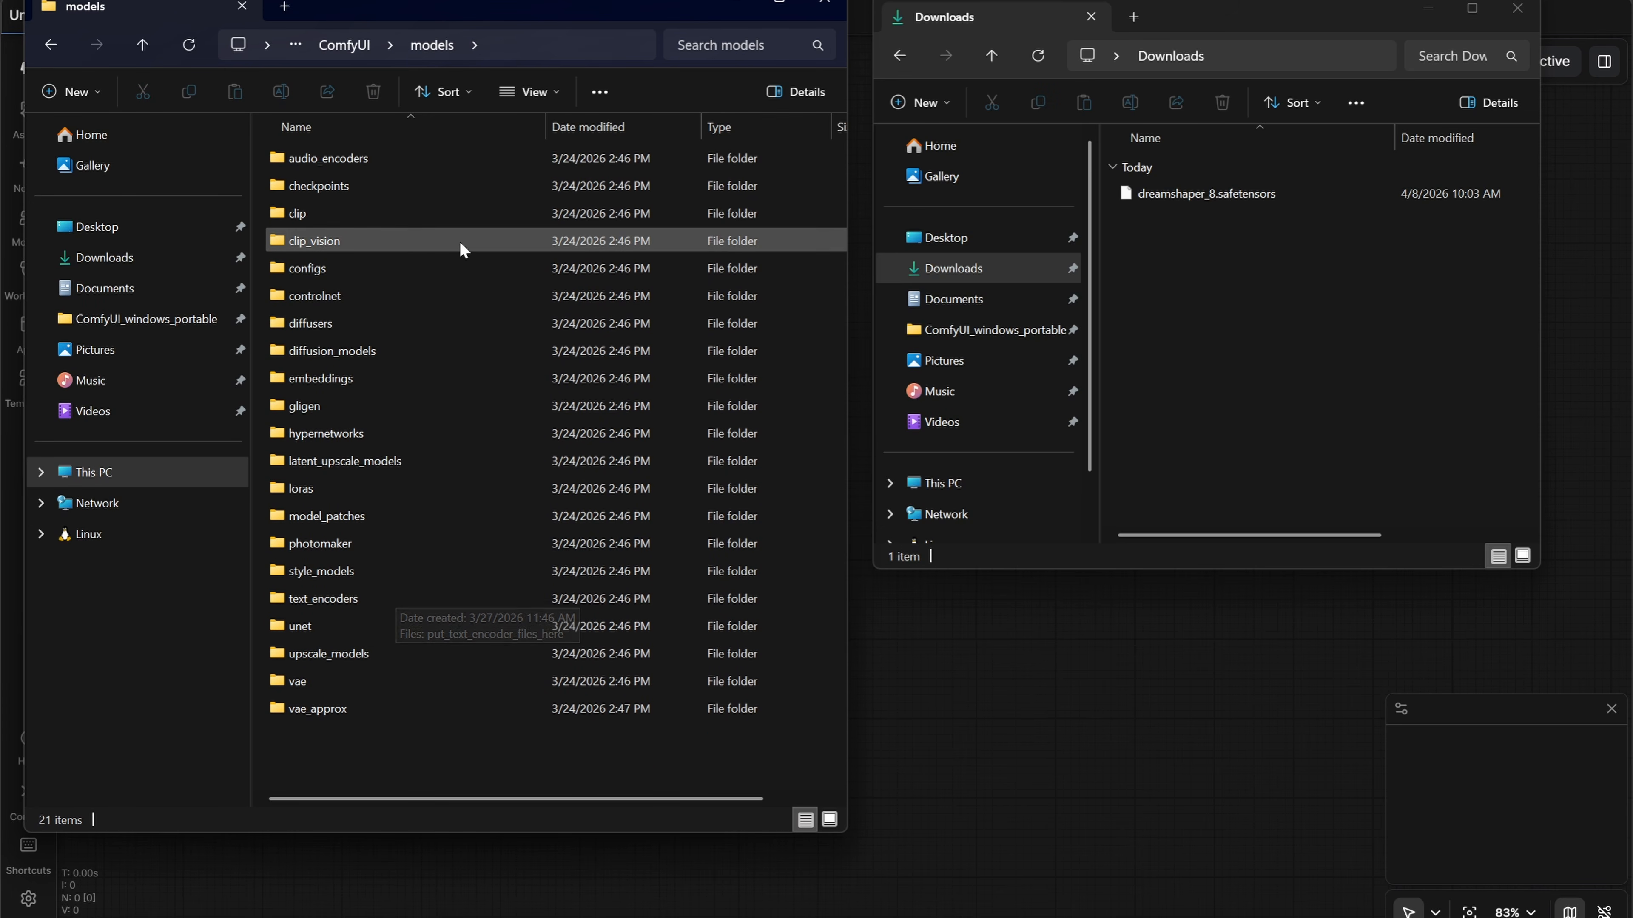
double_click(342, 185)
left_click(1212, 276)
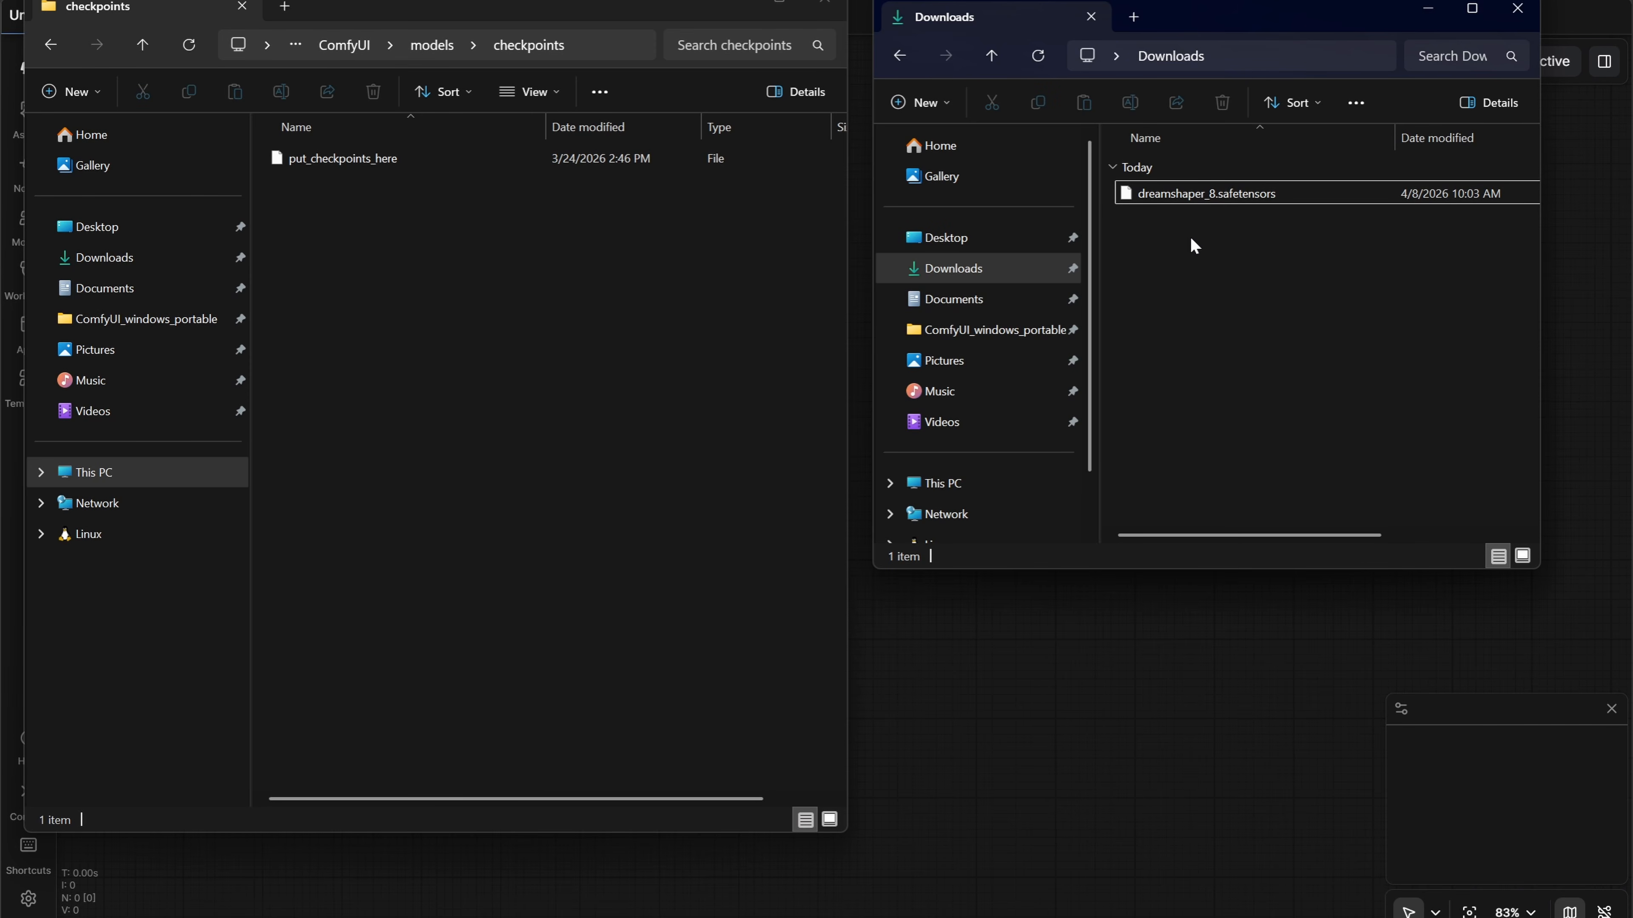
left_click_drag(1174, 189, 394, 296)
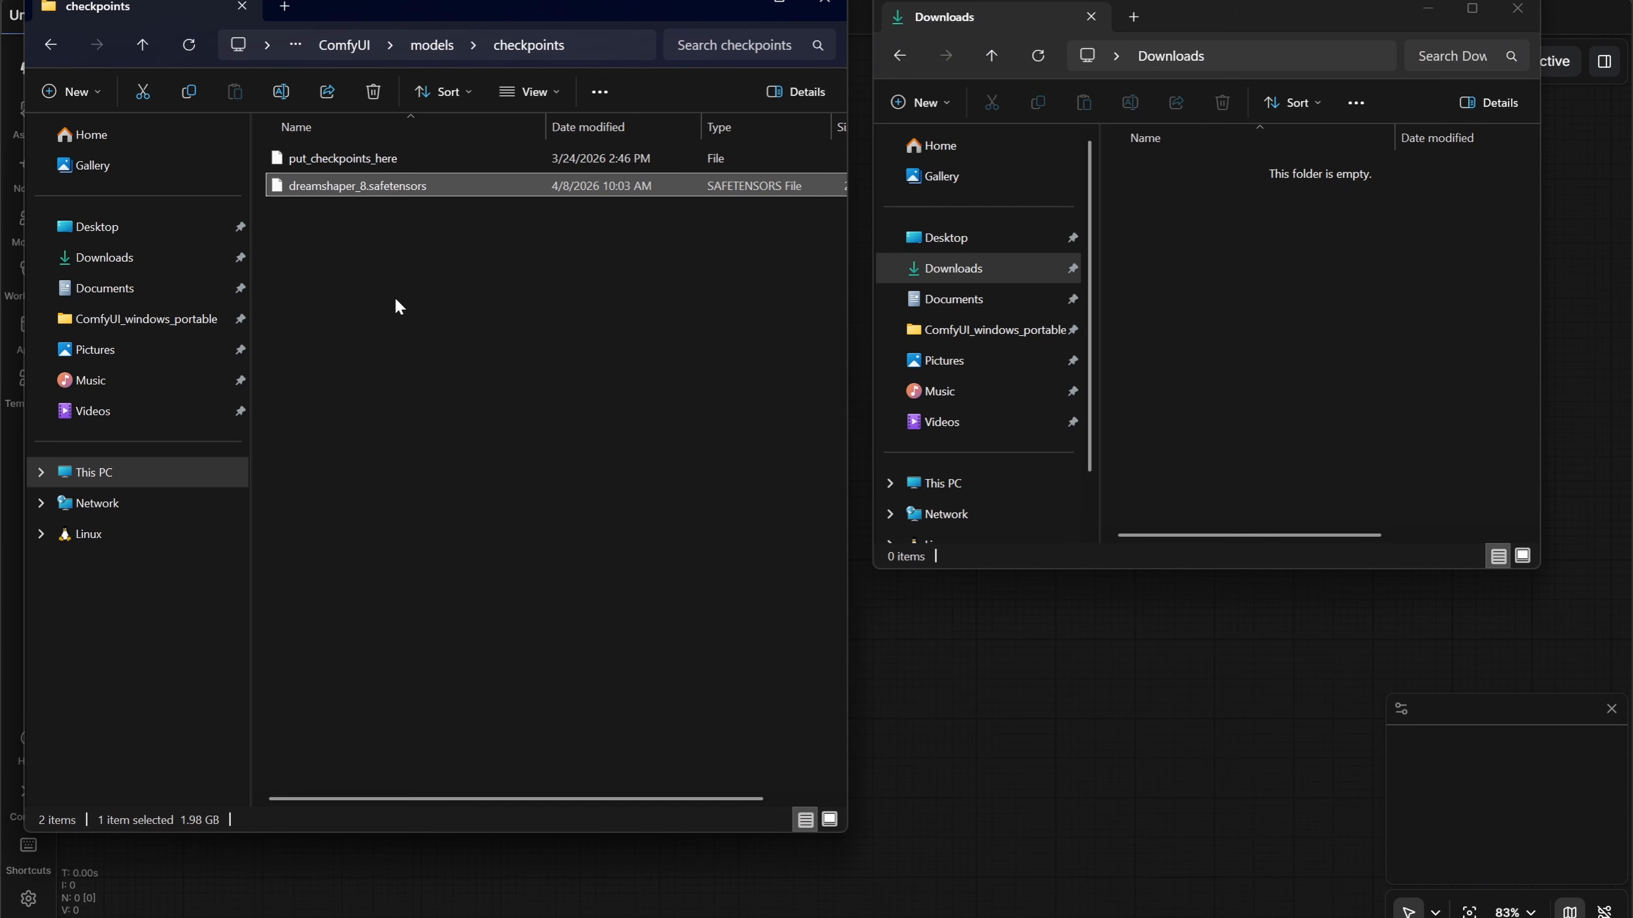
Switch back to ComfyUI and add a Load Checkpoint node in the upper-left area of the empty canvas.
left_click(1076, 729)
double_click(346, 357)
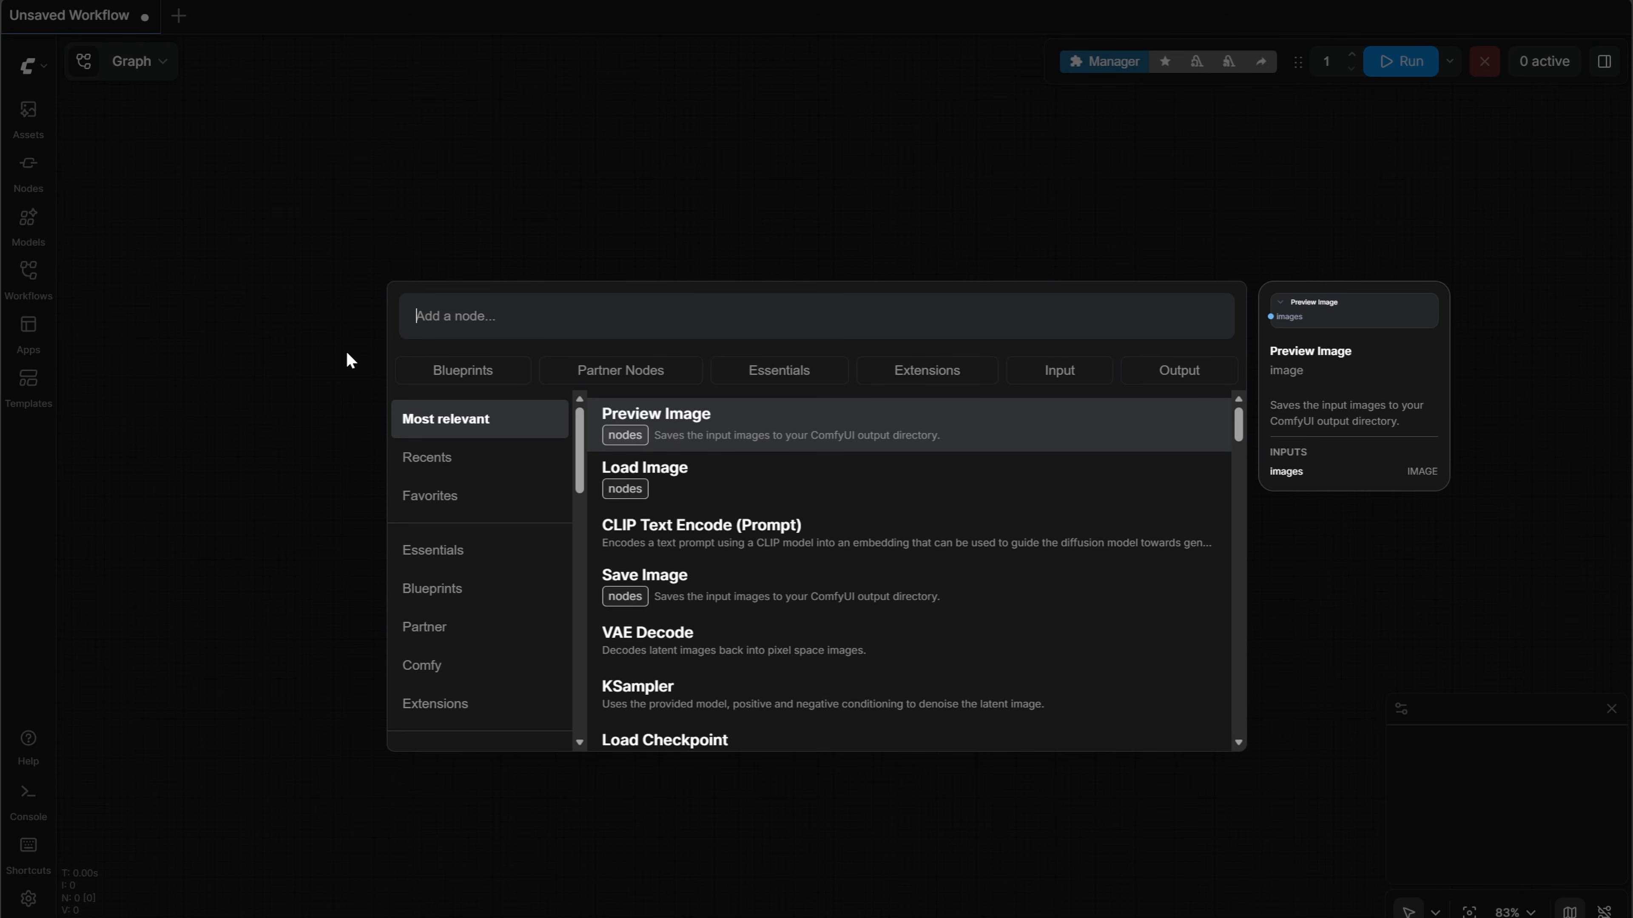
type("loa")
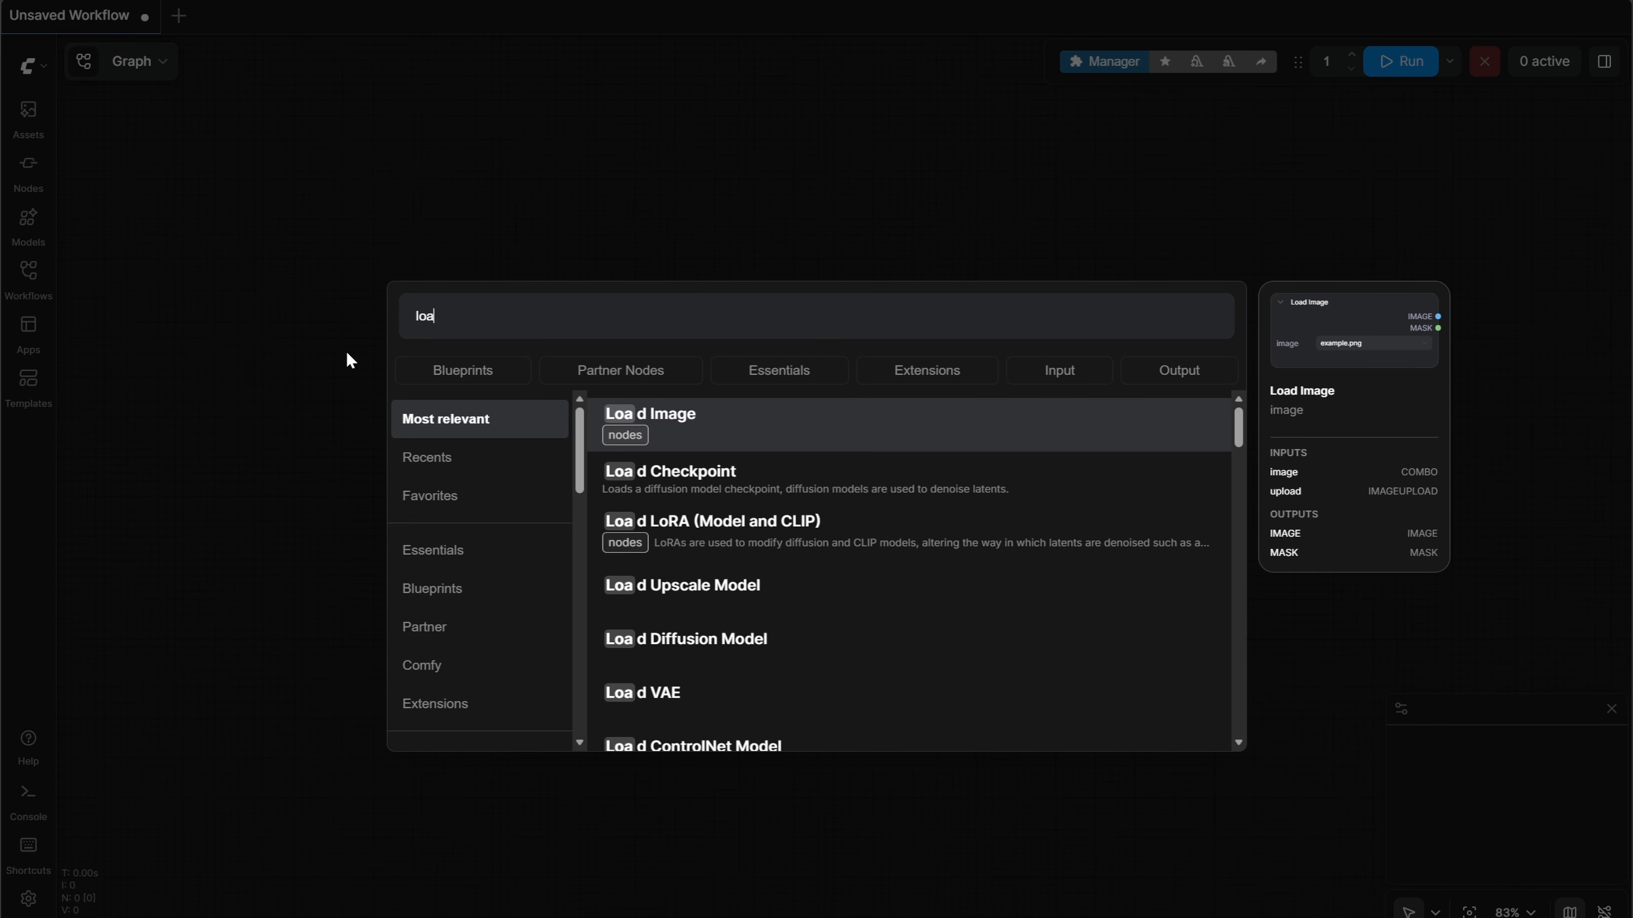
type("d")
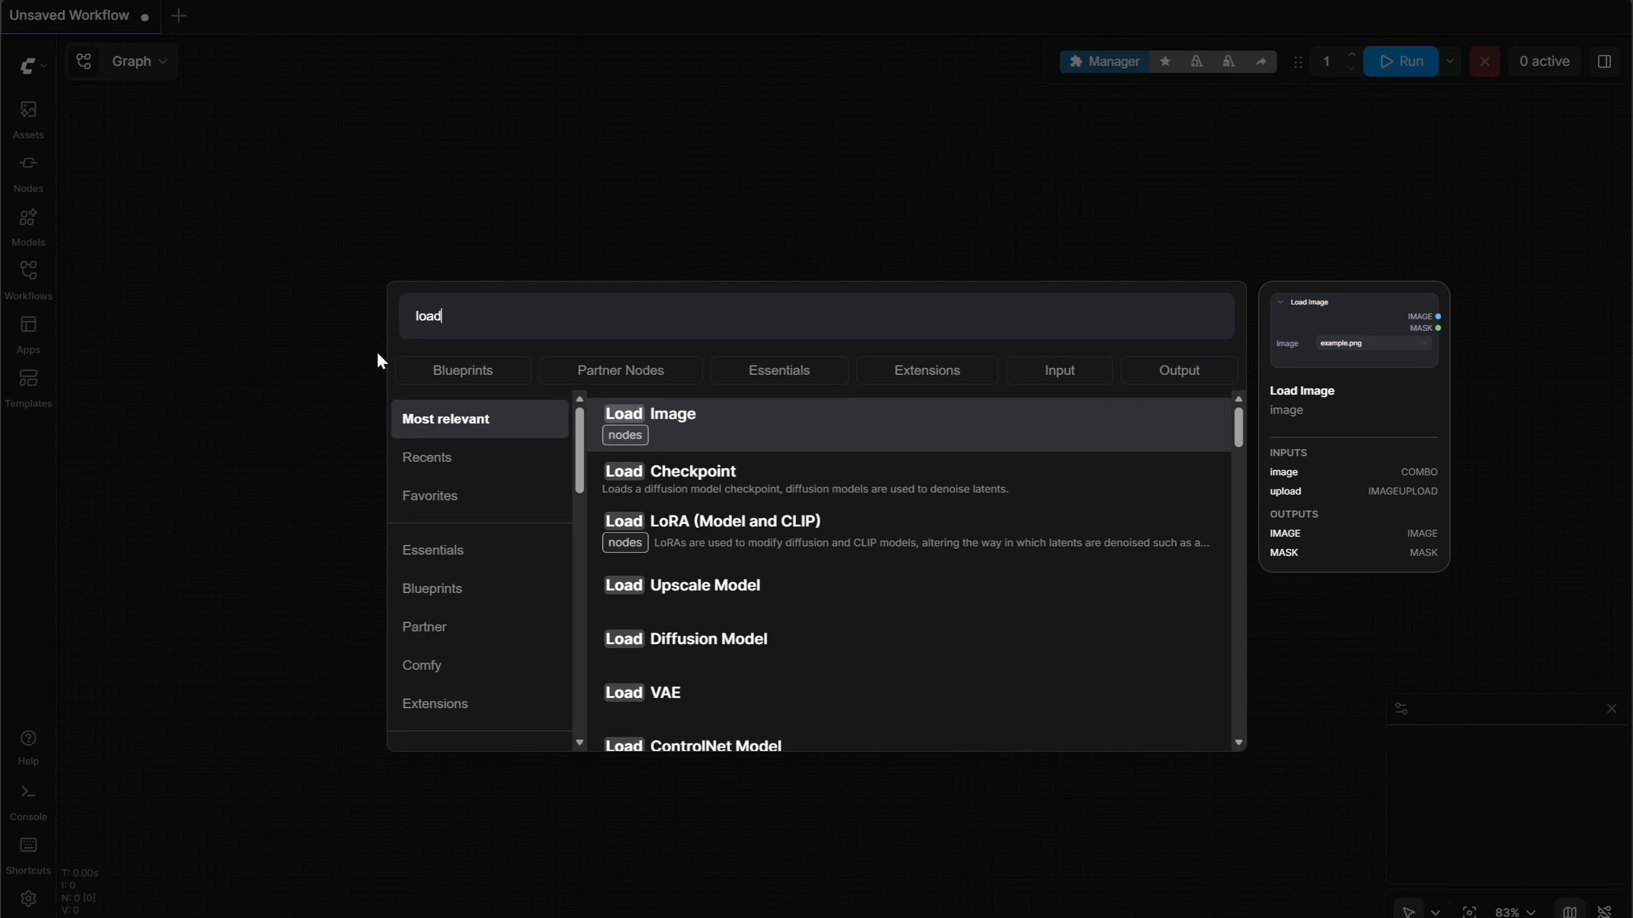
left_click(724, 487)
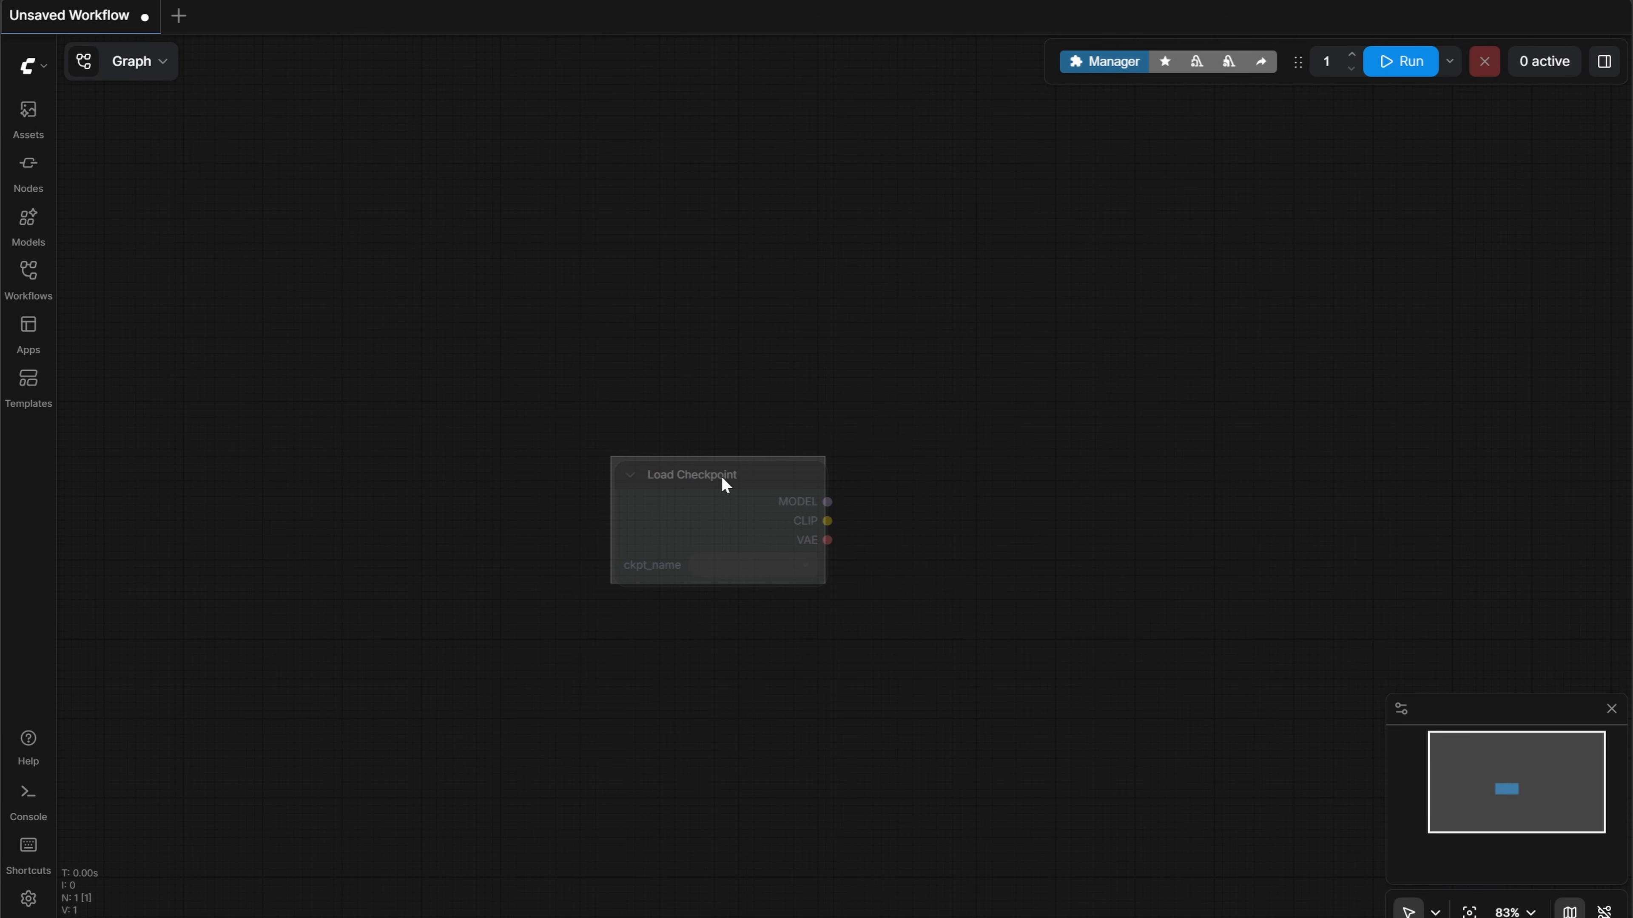
left_click_drag(721, 475, 536, 321)
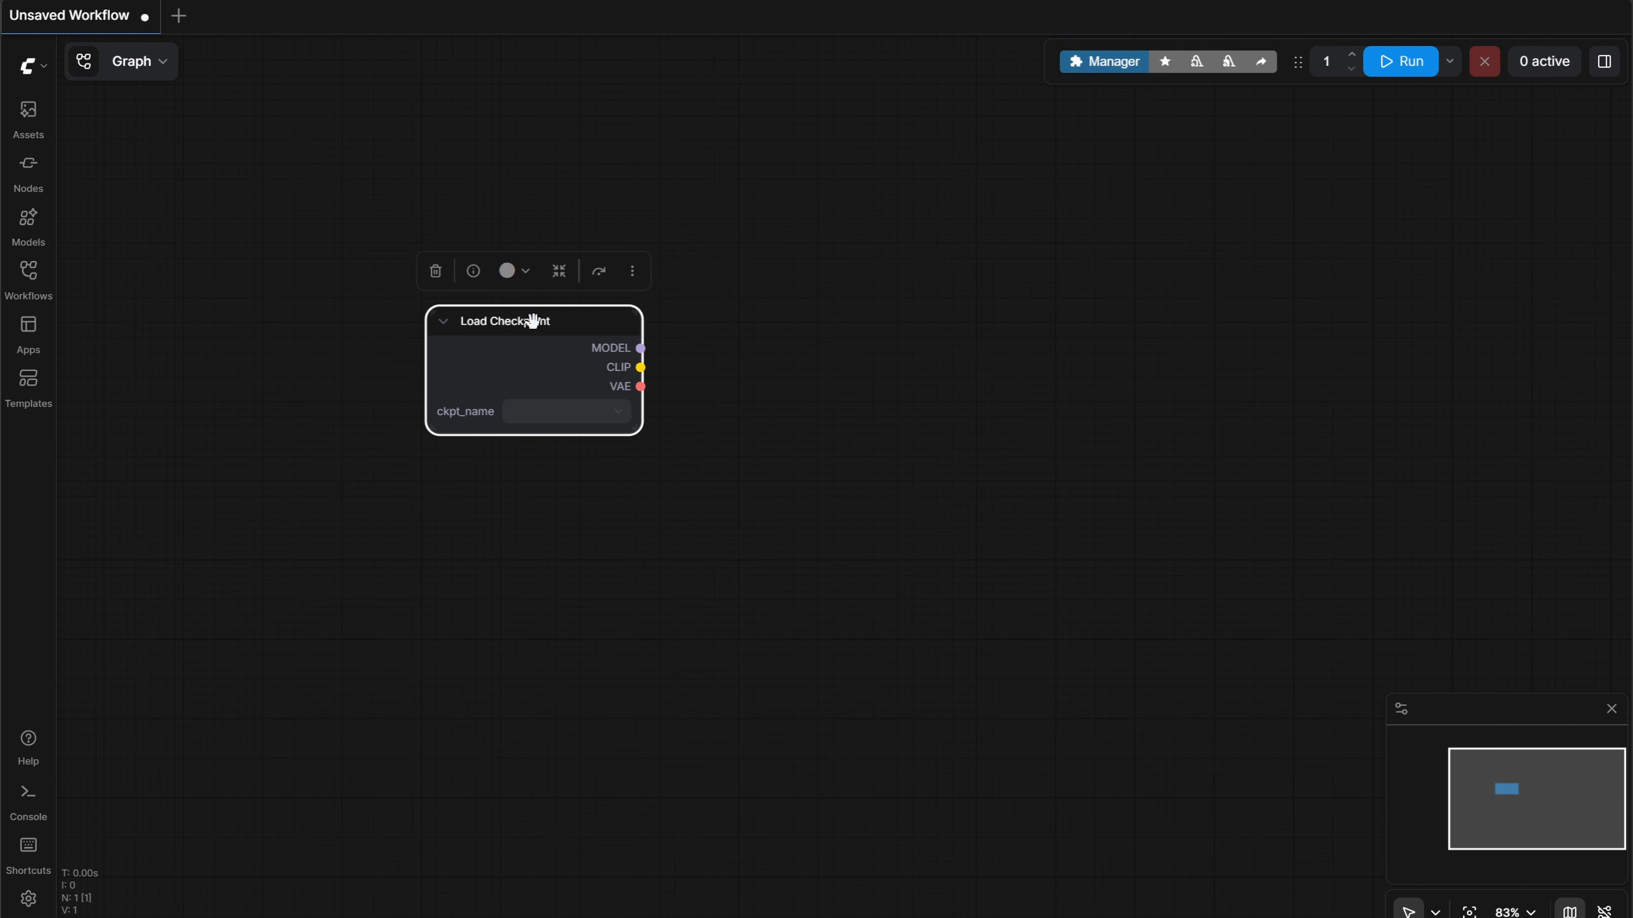
left_click(640, 535)
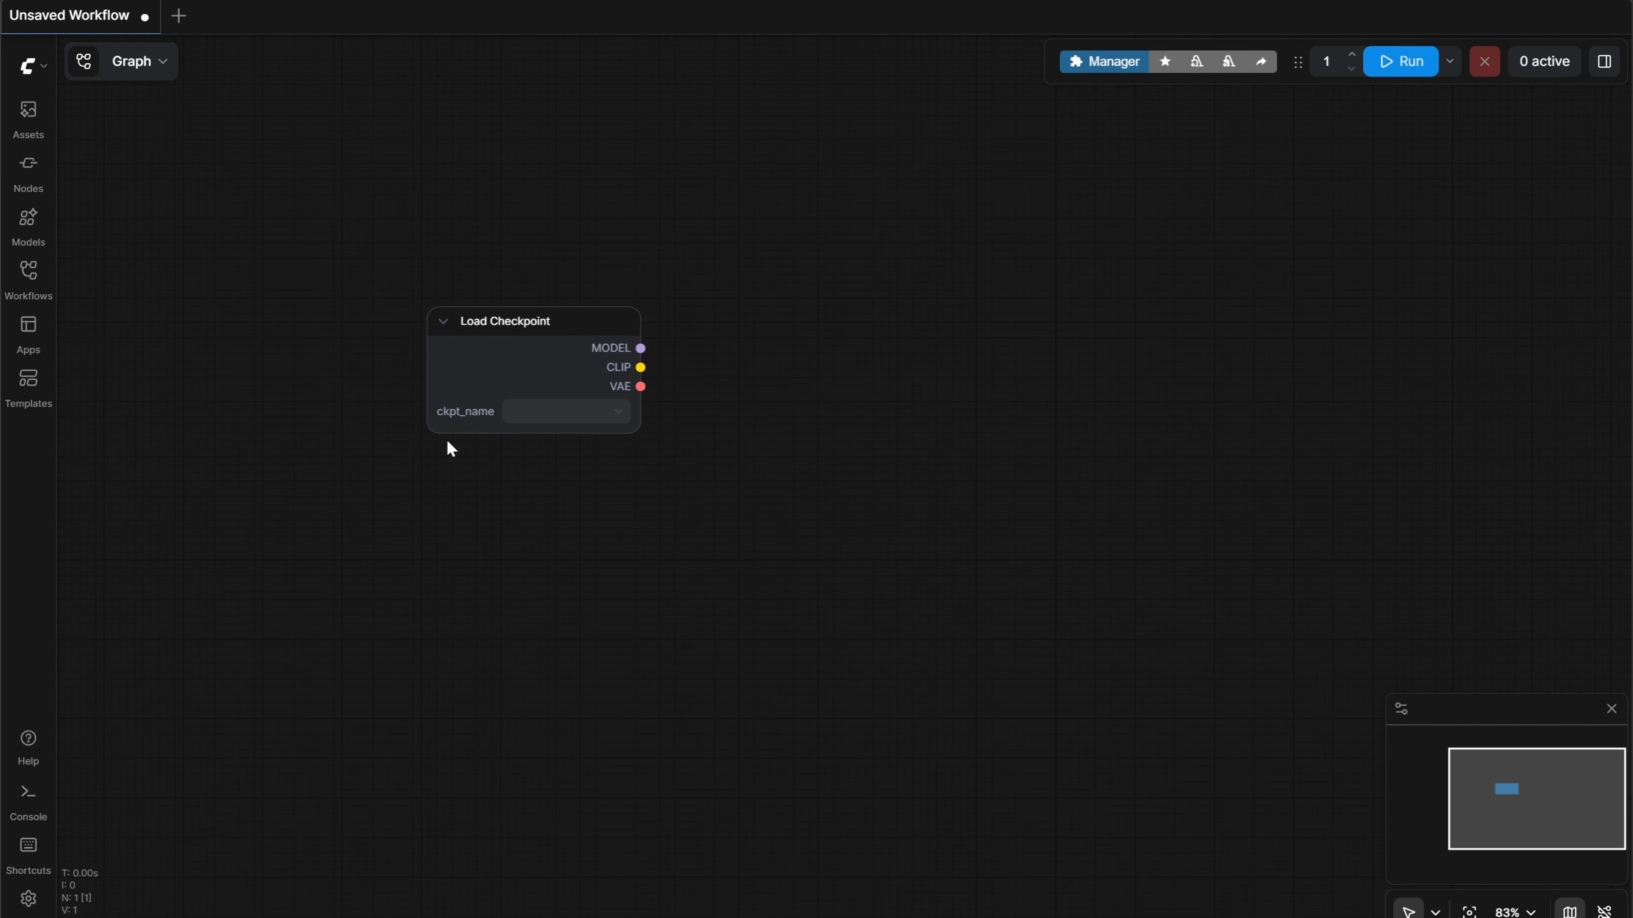
Refresh the node definitions and choose dreamshaper_8.safetensors as the Load Checkpoint model.
left_click(564, 420)
left_click(639, 572)
key("r")
left_click(546, 415)
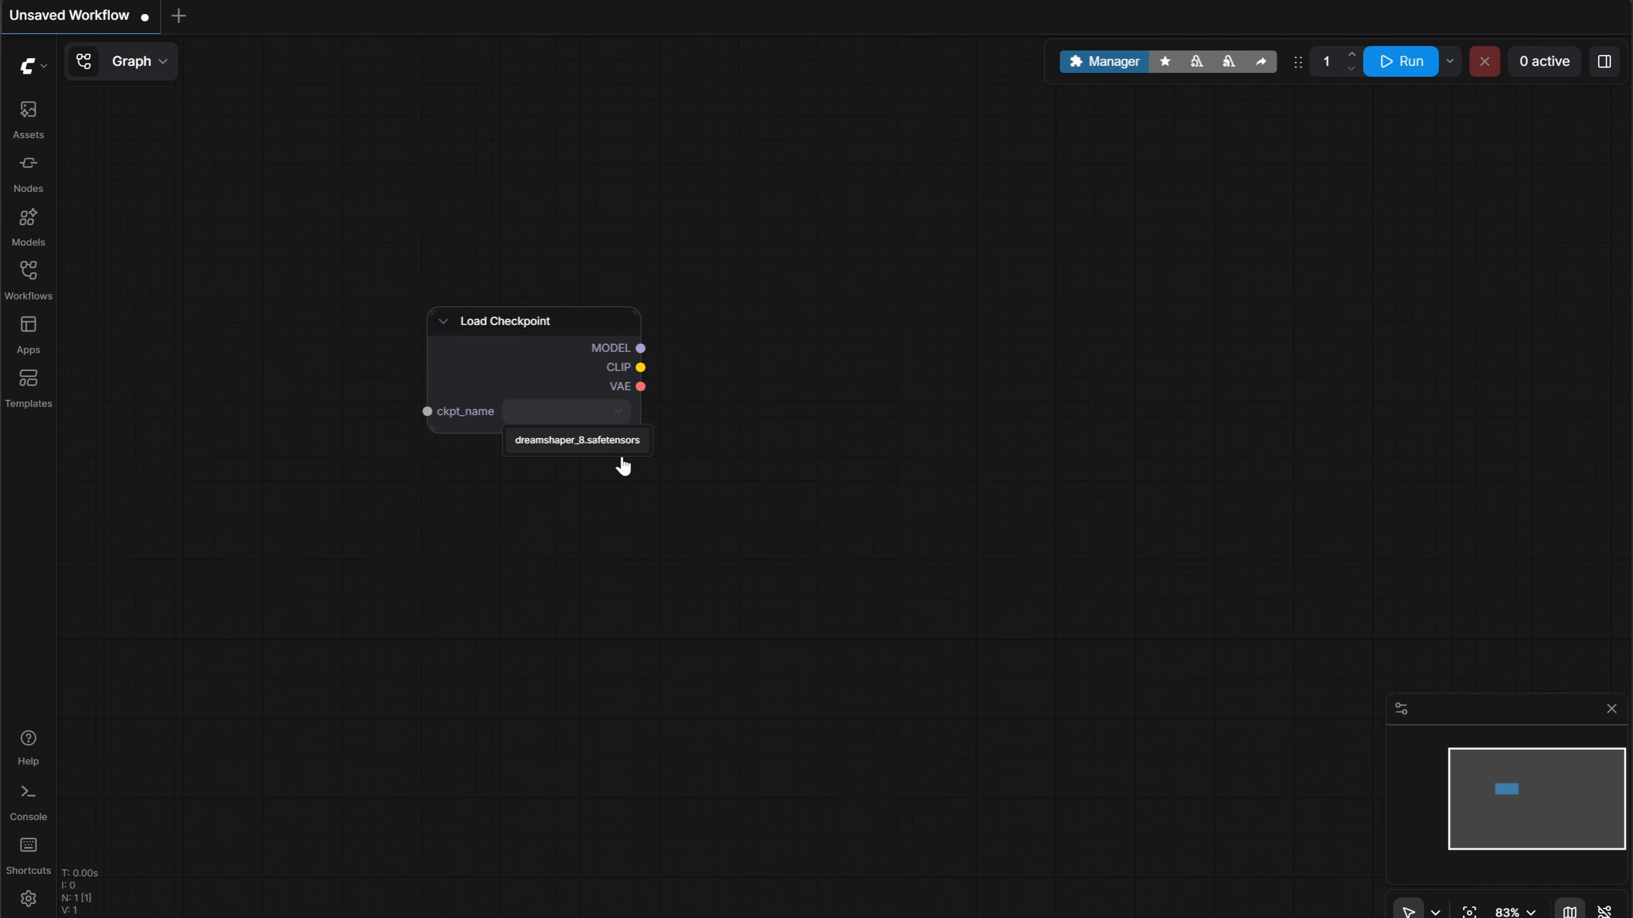
left_click(578, 444)
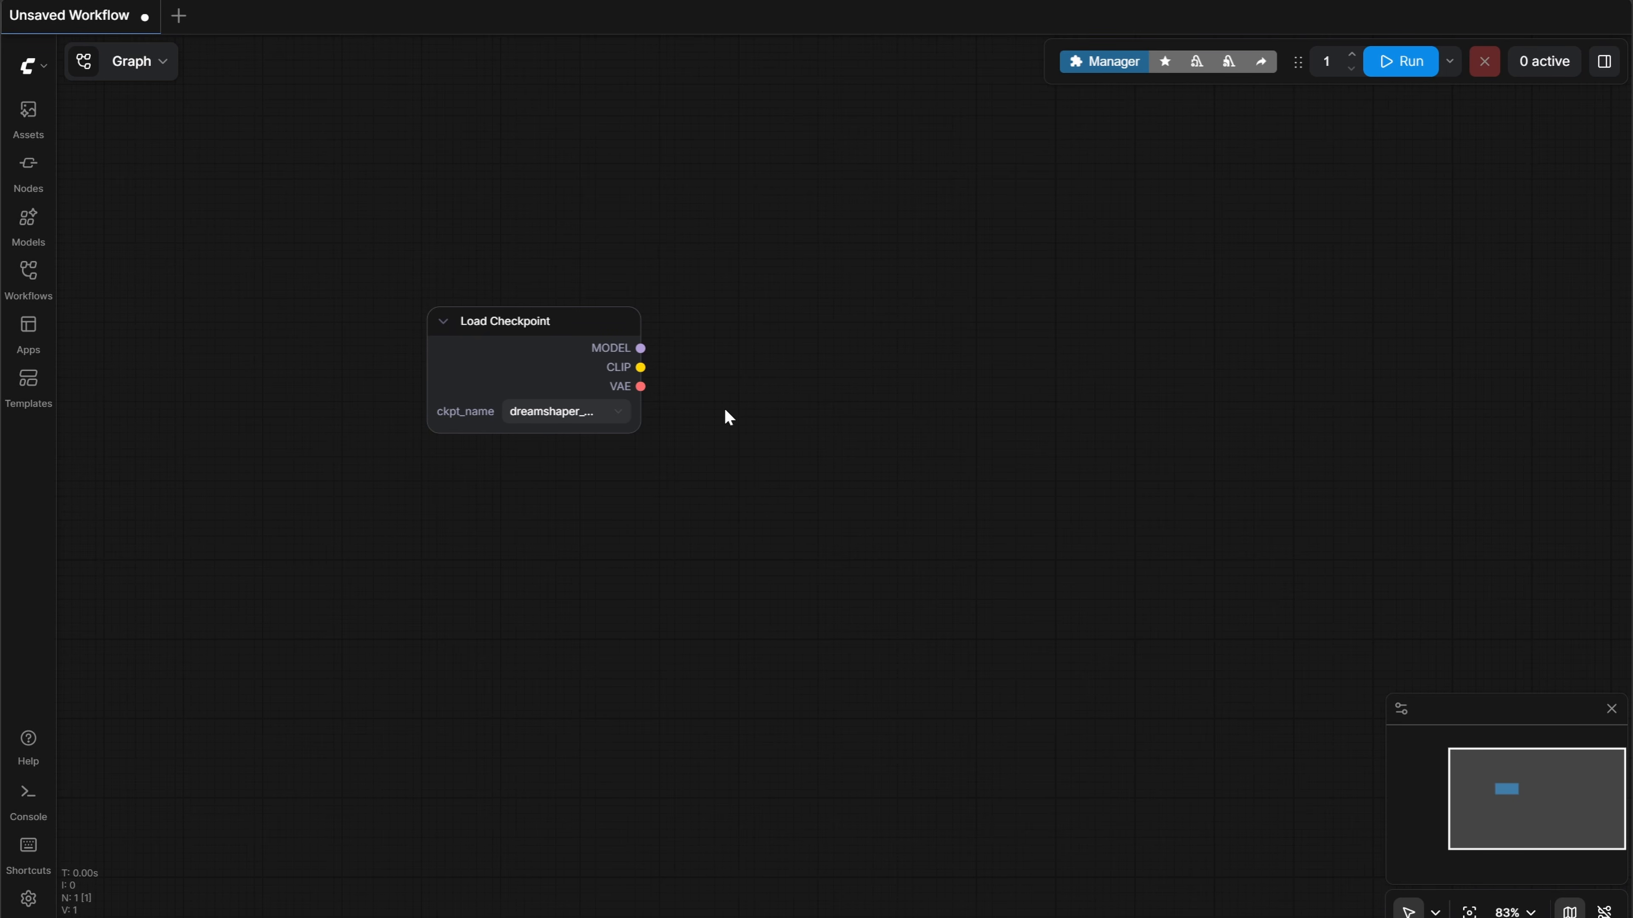
Add a CLIP Text Encode (Prompt) node and place it to the right of Load Checkpoint.
double_click(767, 371)
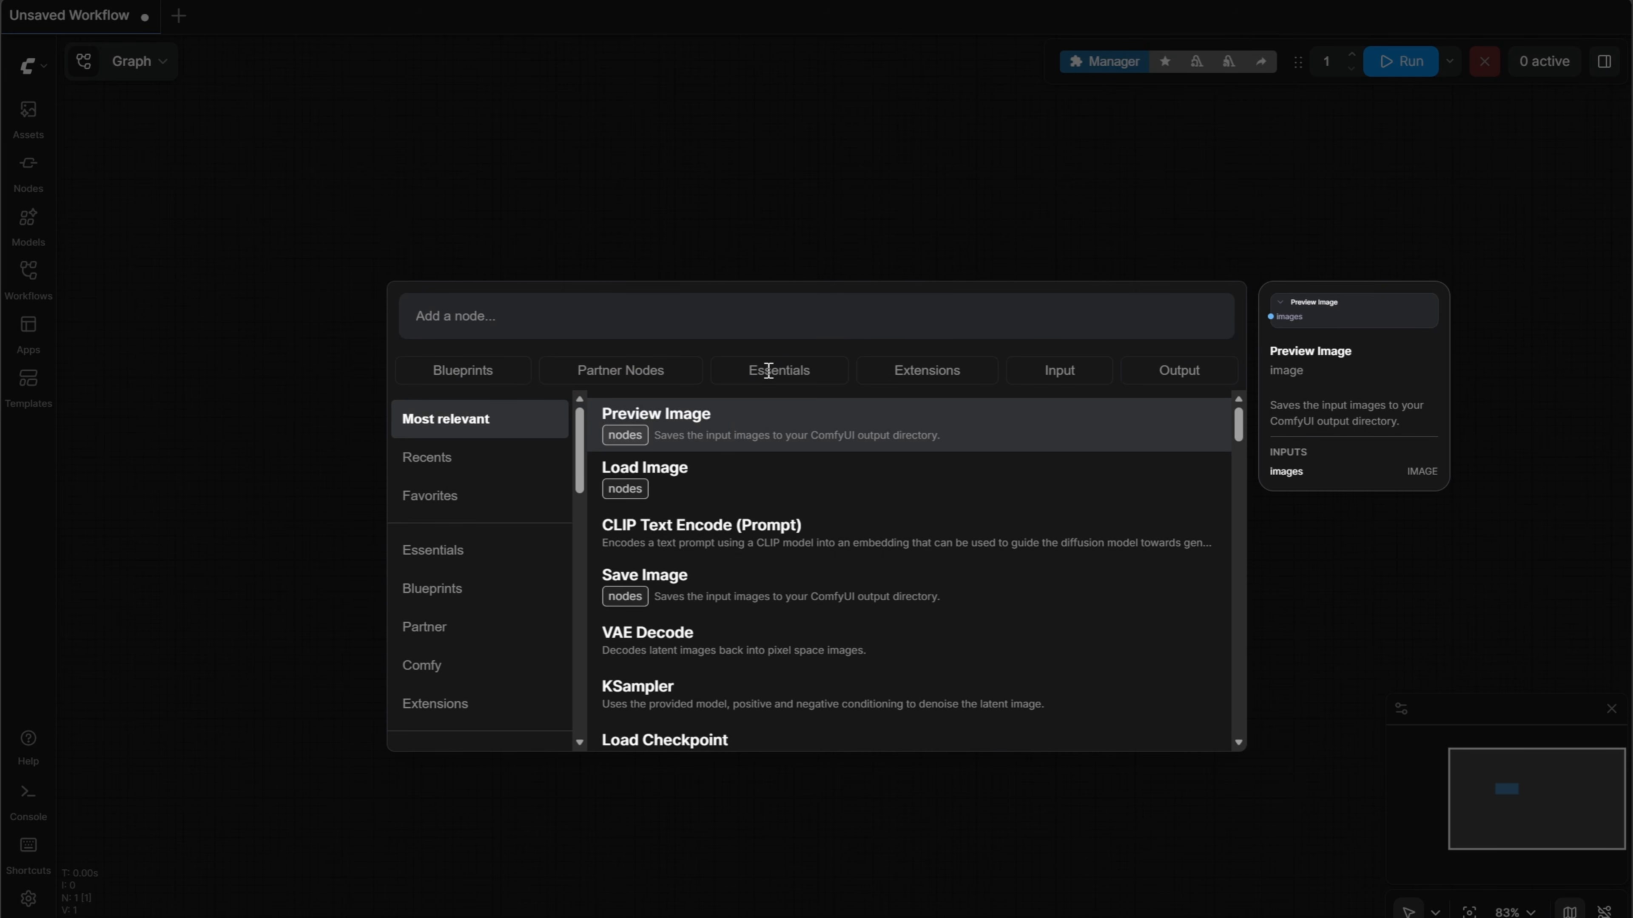
type("prompt")
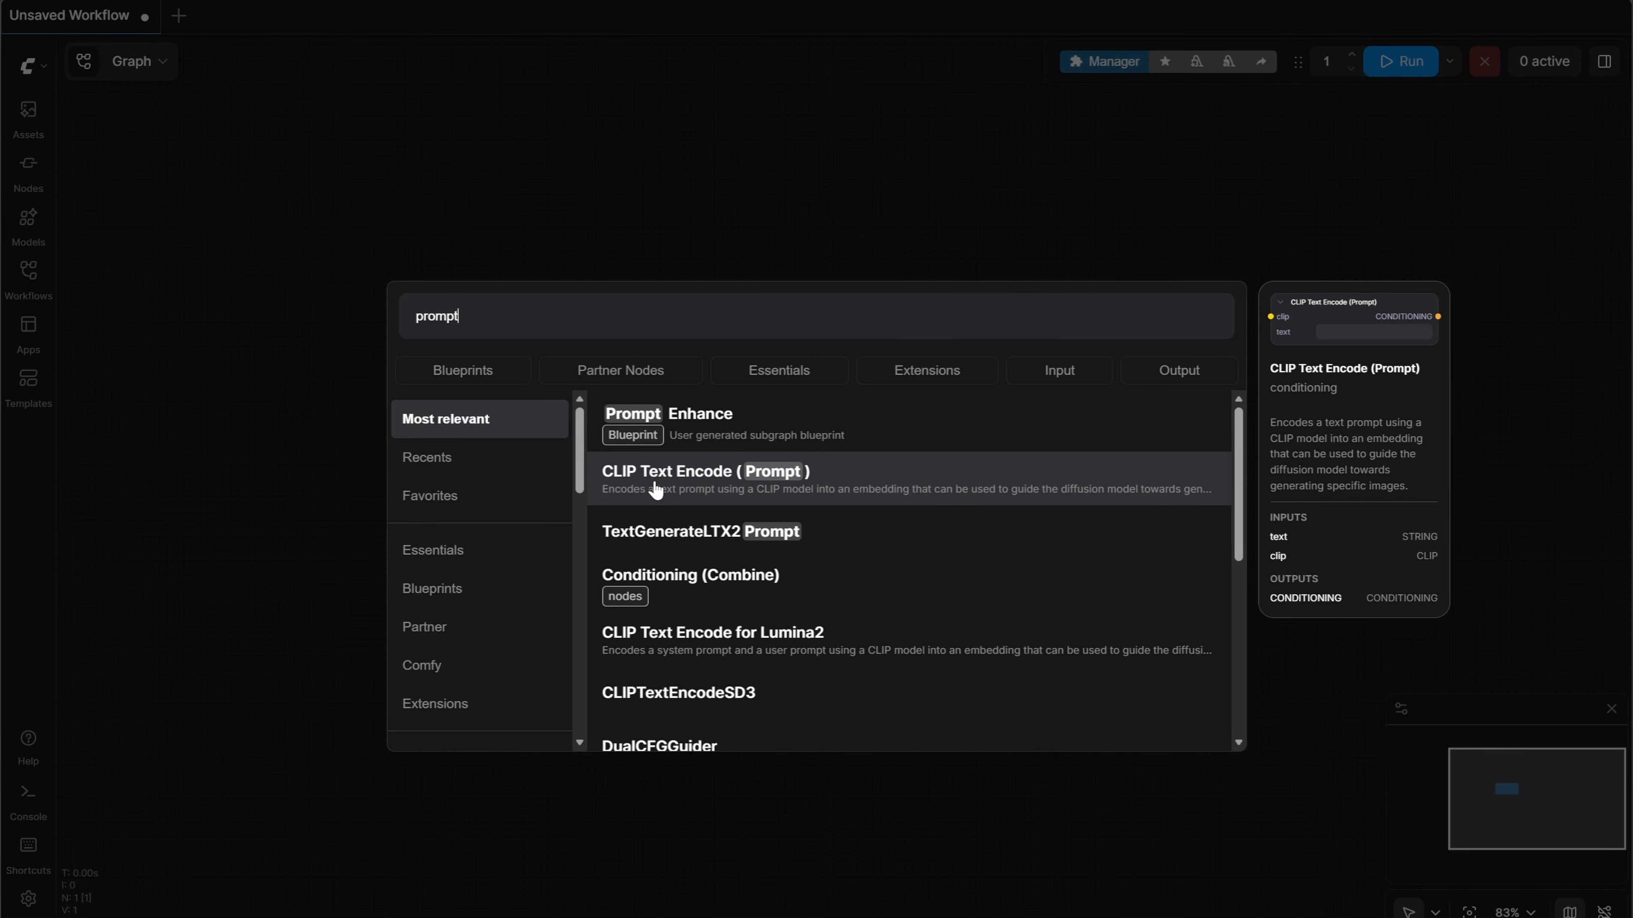
left_click(784, 472)
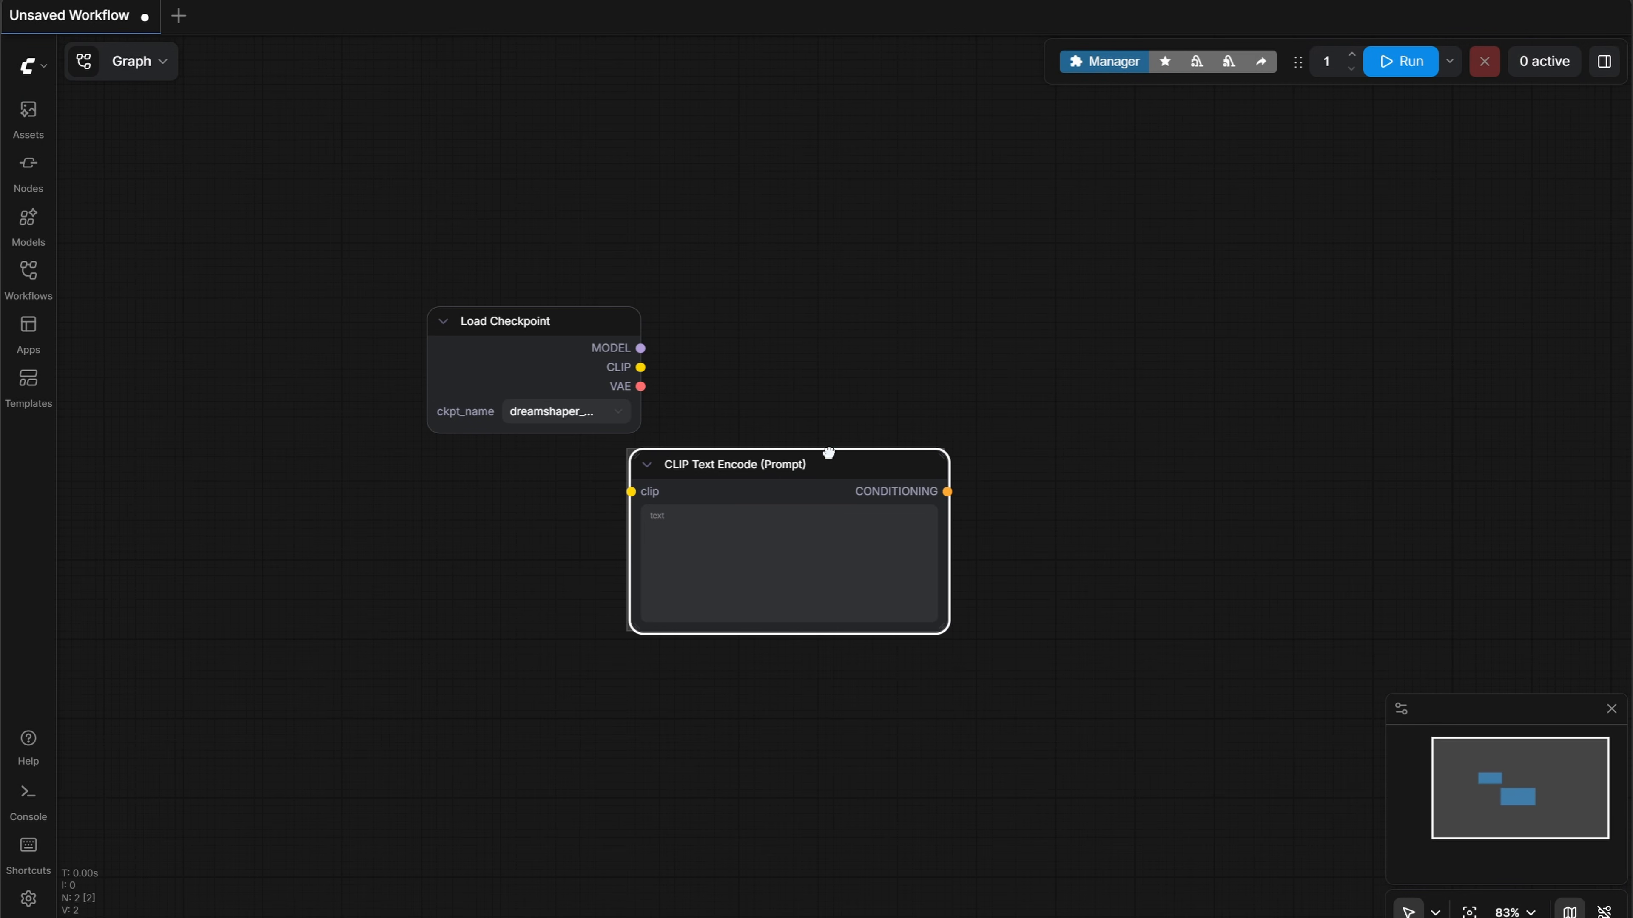
left_click_drag(829, 453, 928, 253)
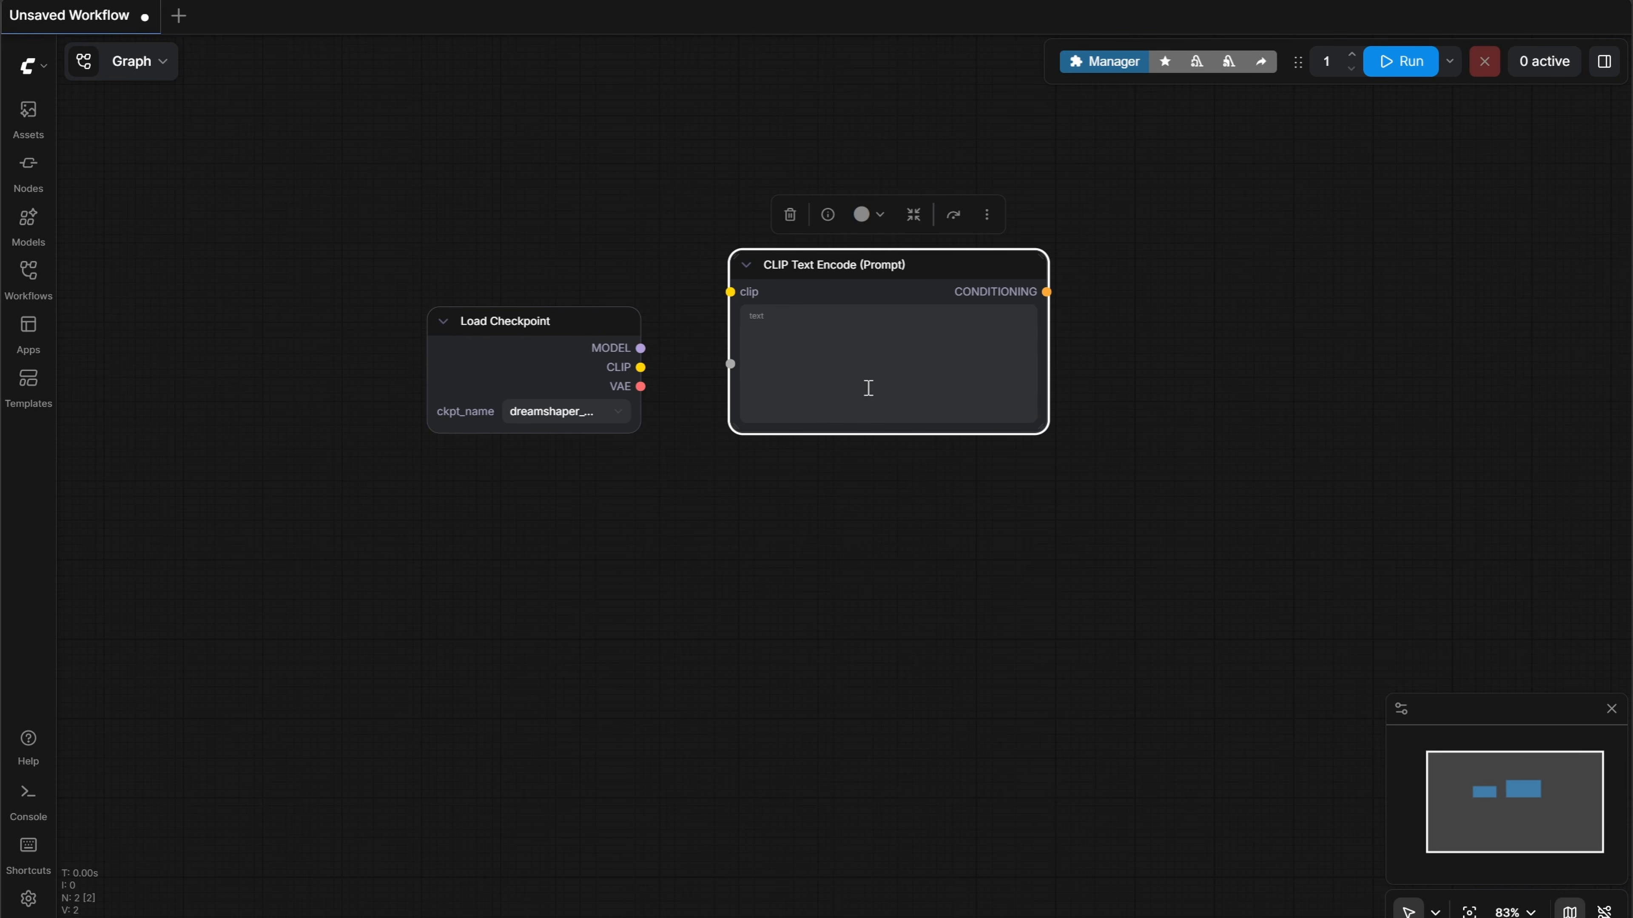
Rename the CLIP Text Encode node to Positive Prompt.
right_click(892, 263)
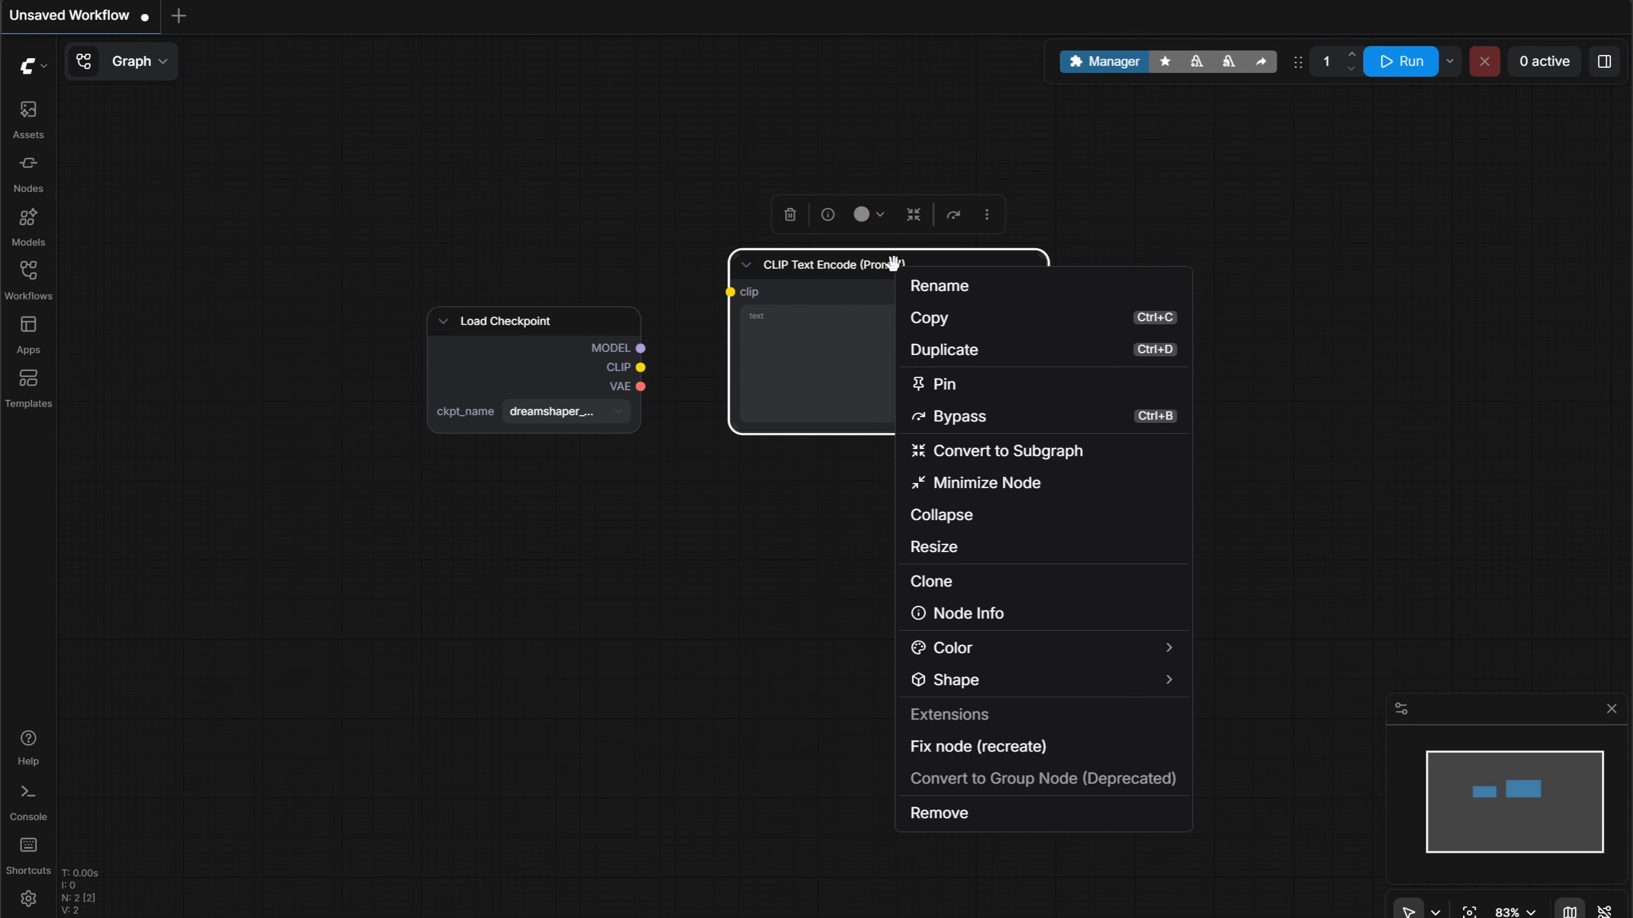
left_click(954, 285)
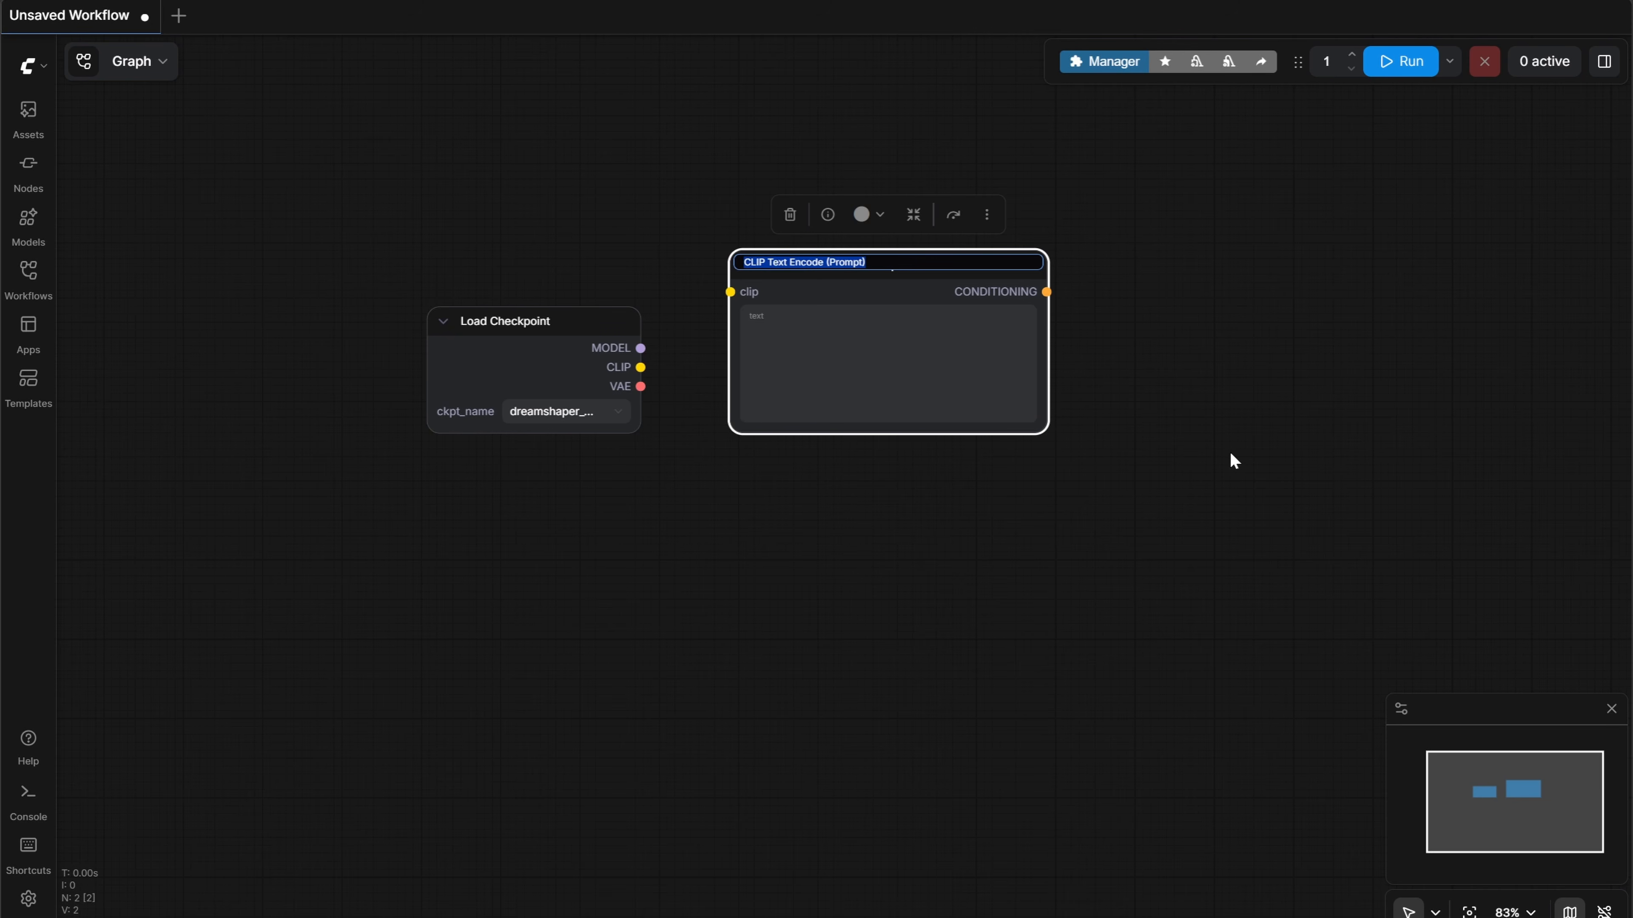
type("P")
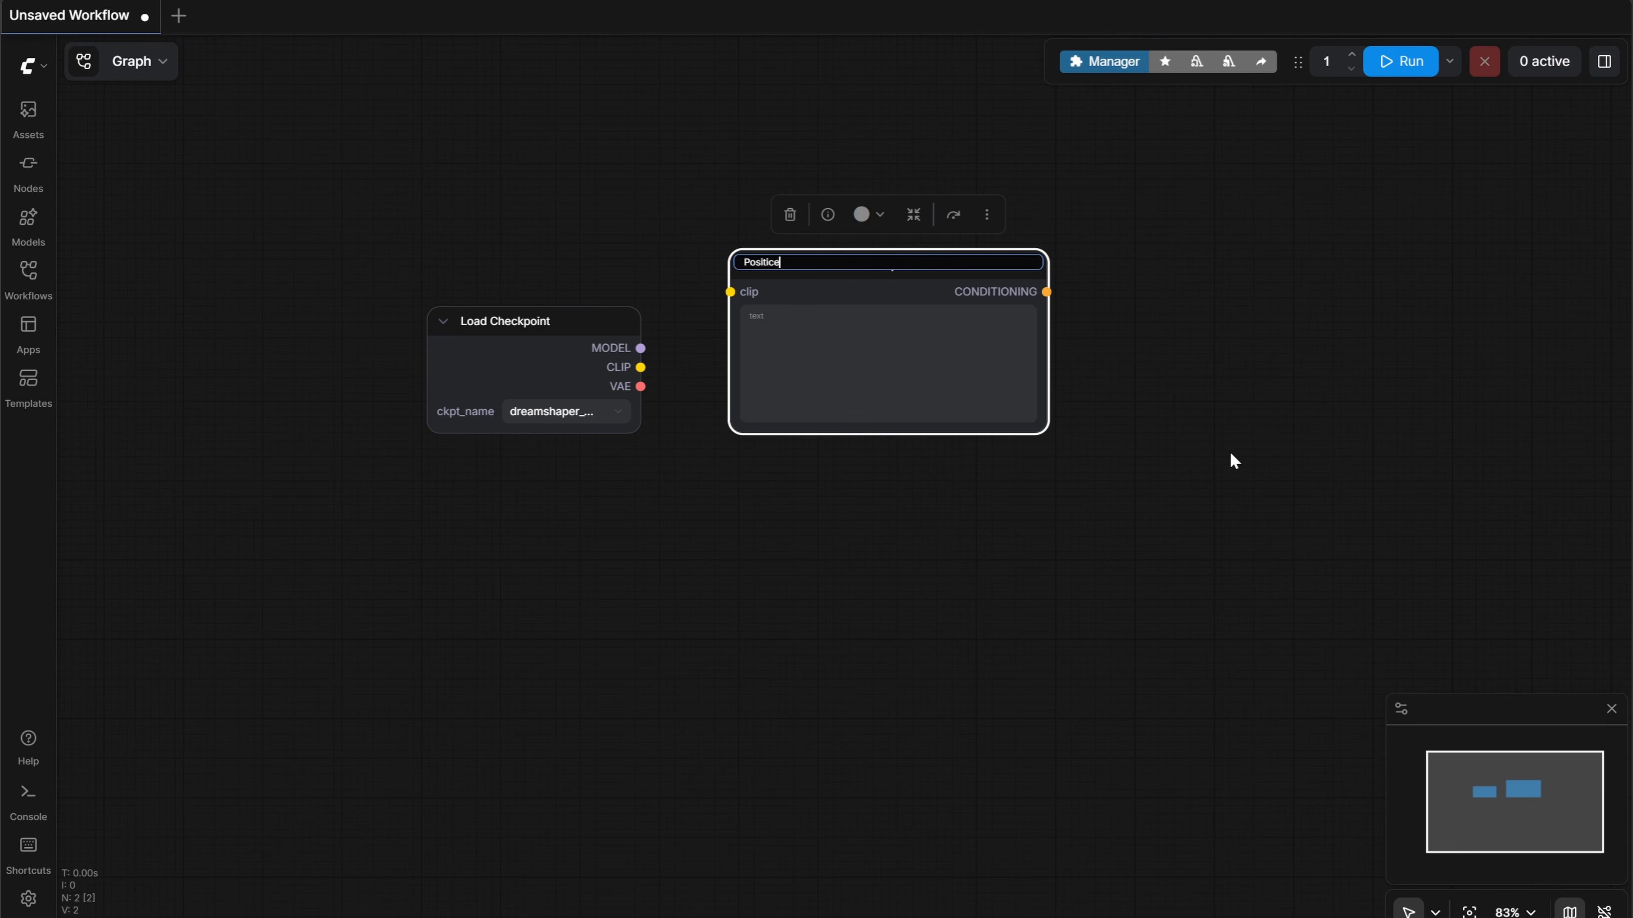
type("ositive Prompt")
key("Return")
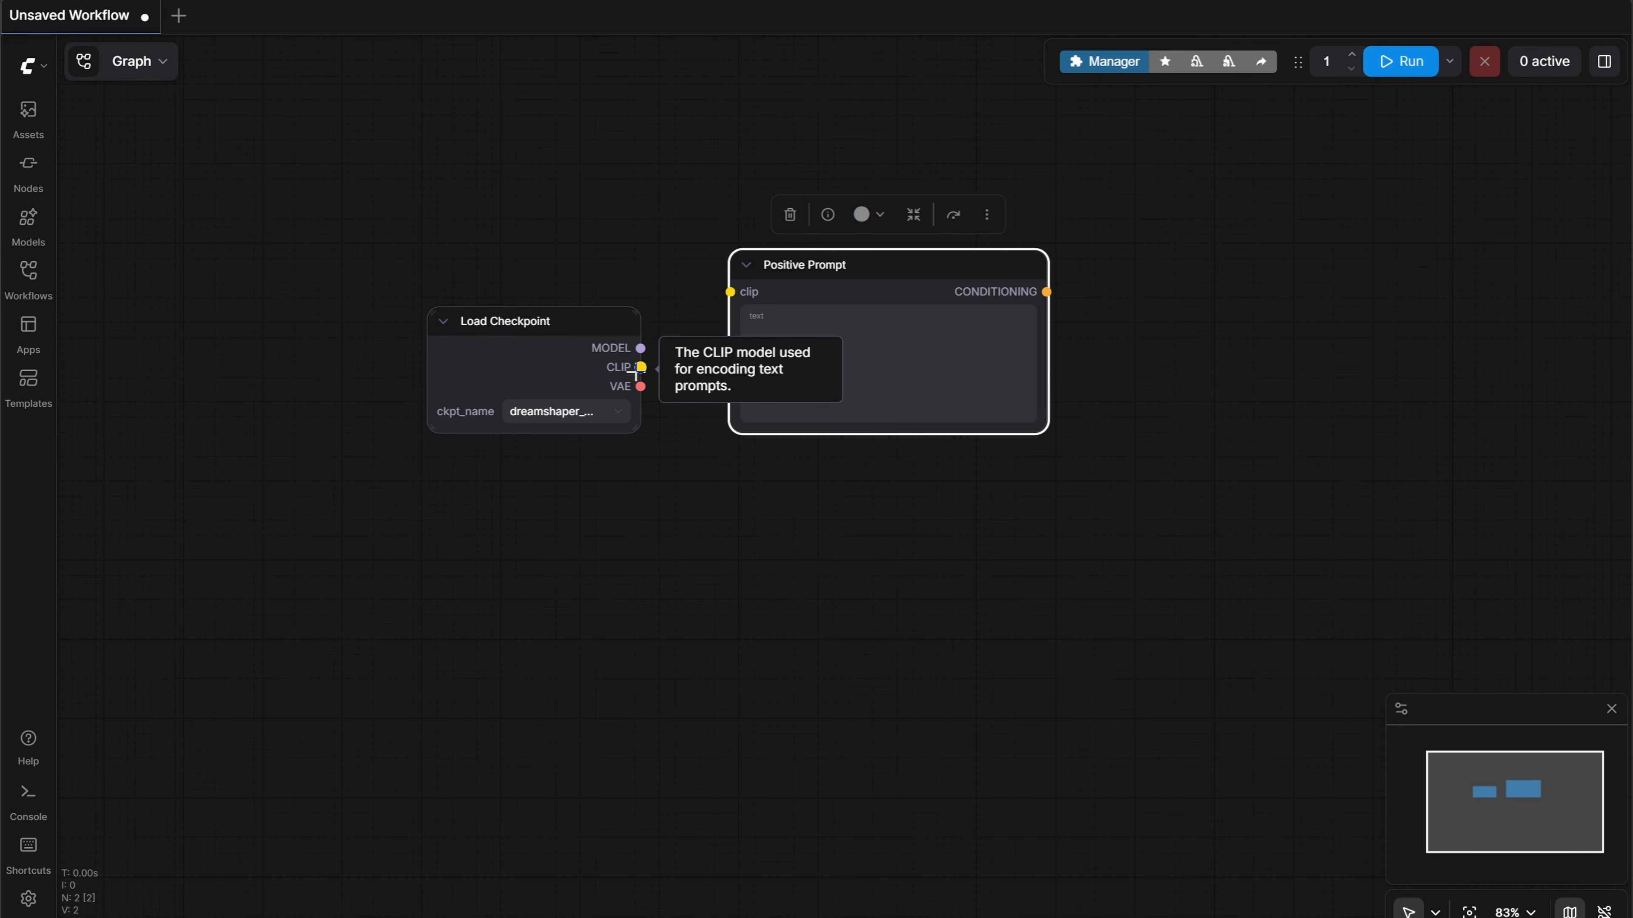
Add a second CLIP Text Encode (Prompt) node below Positive Prompt and connect both nodes' clip inputs to Load Checkpoint's CLIP output.
left_click_drag(638, 368, 786, 557)
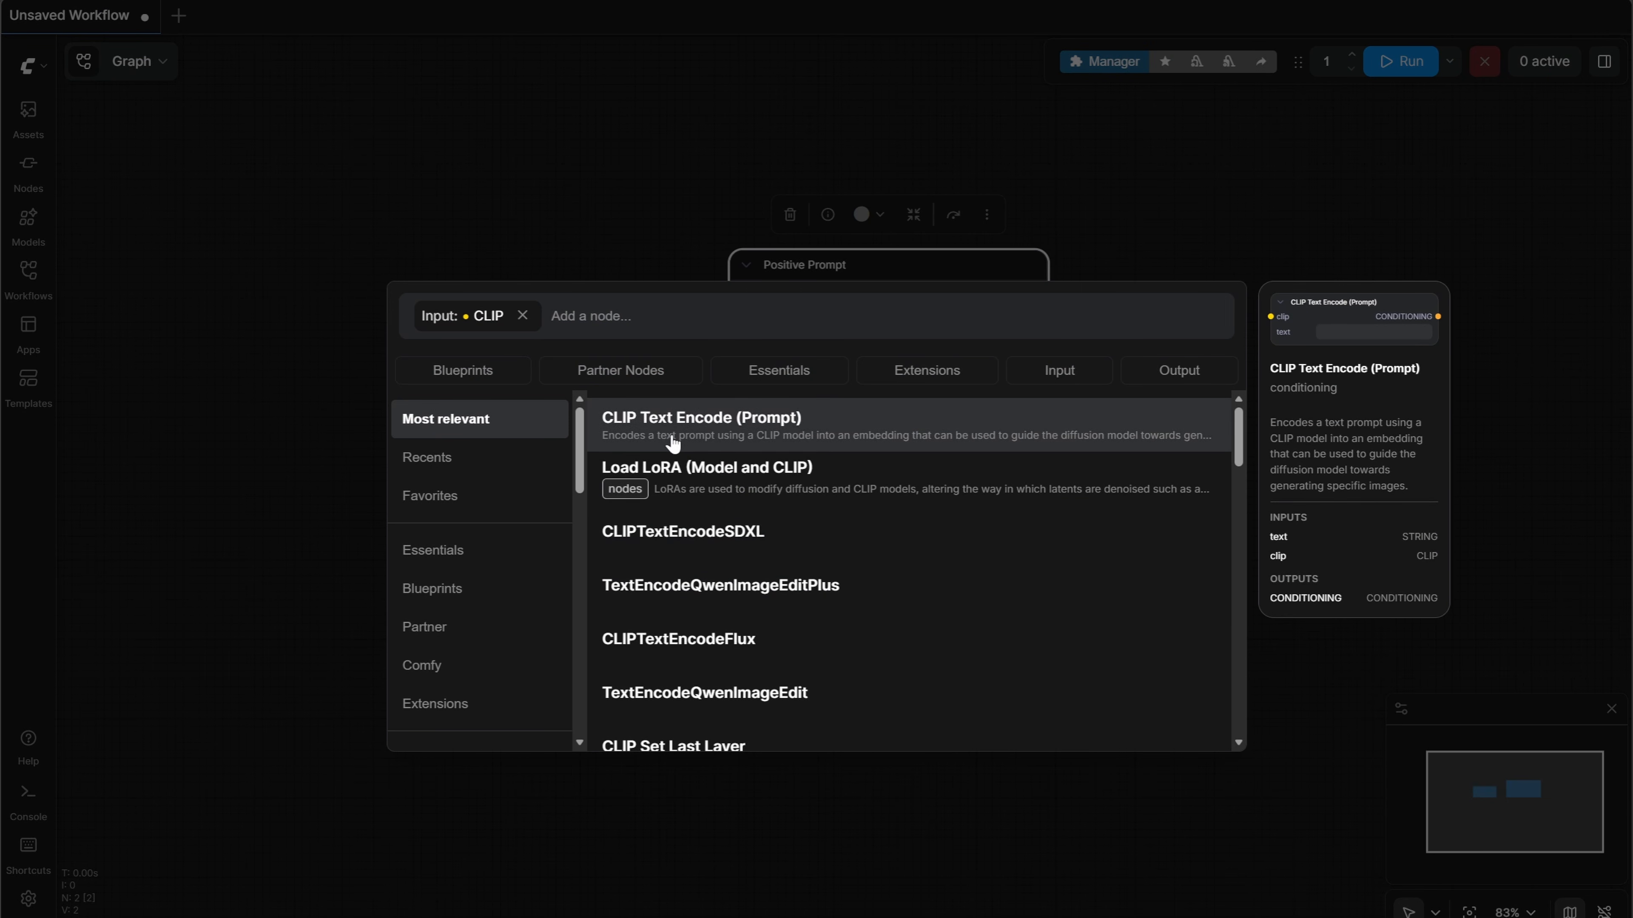
left_click(701, 435)
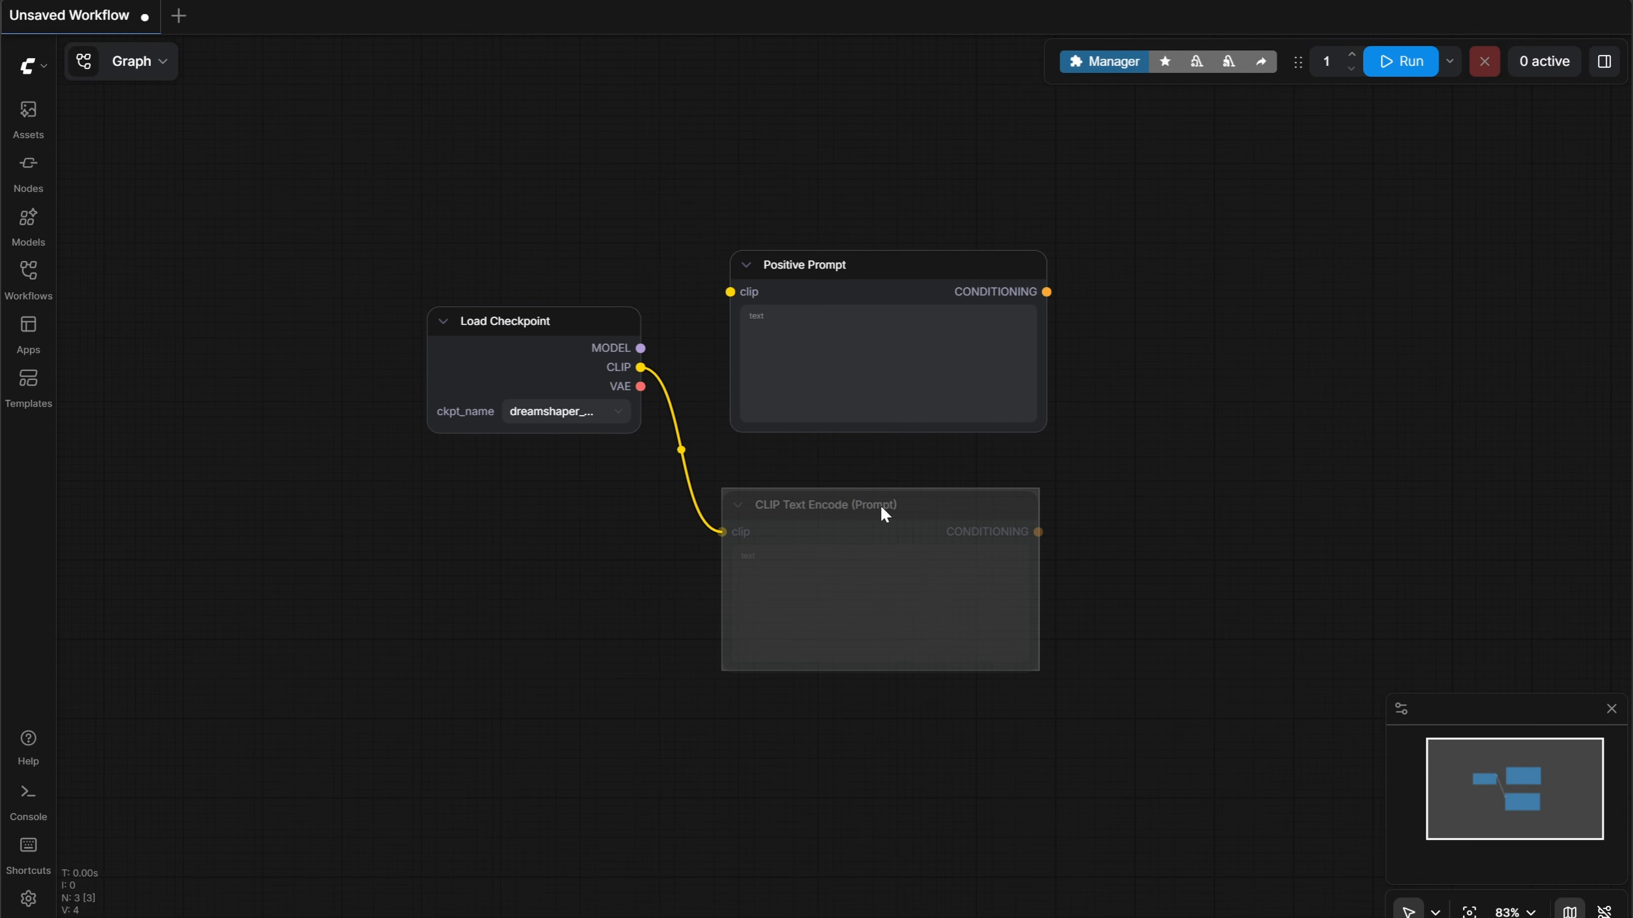
left_click(894, 499)
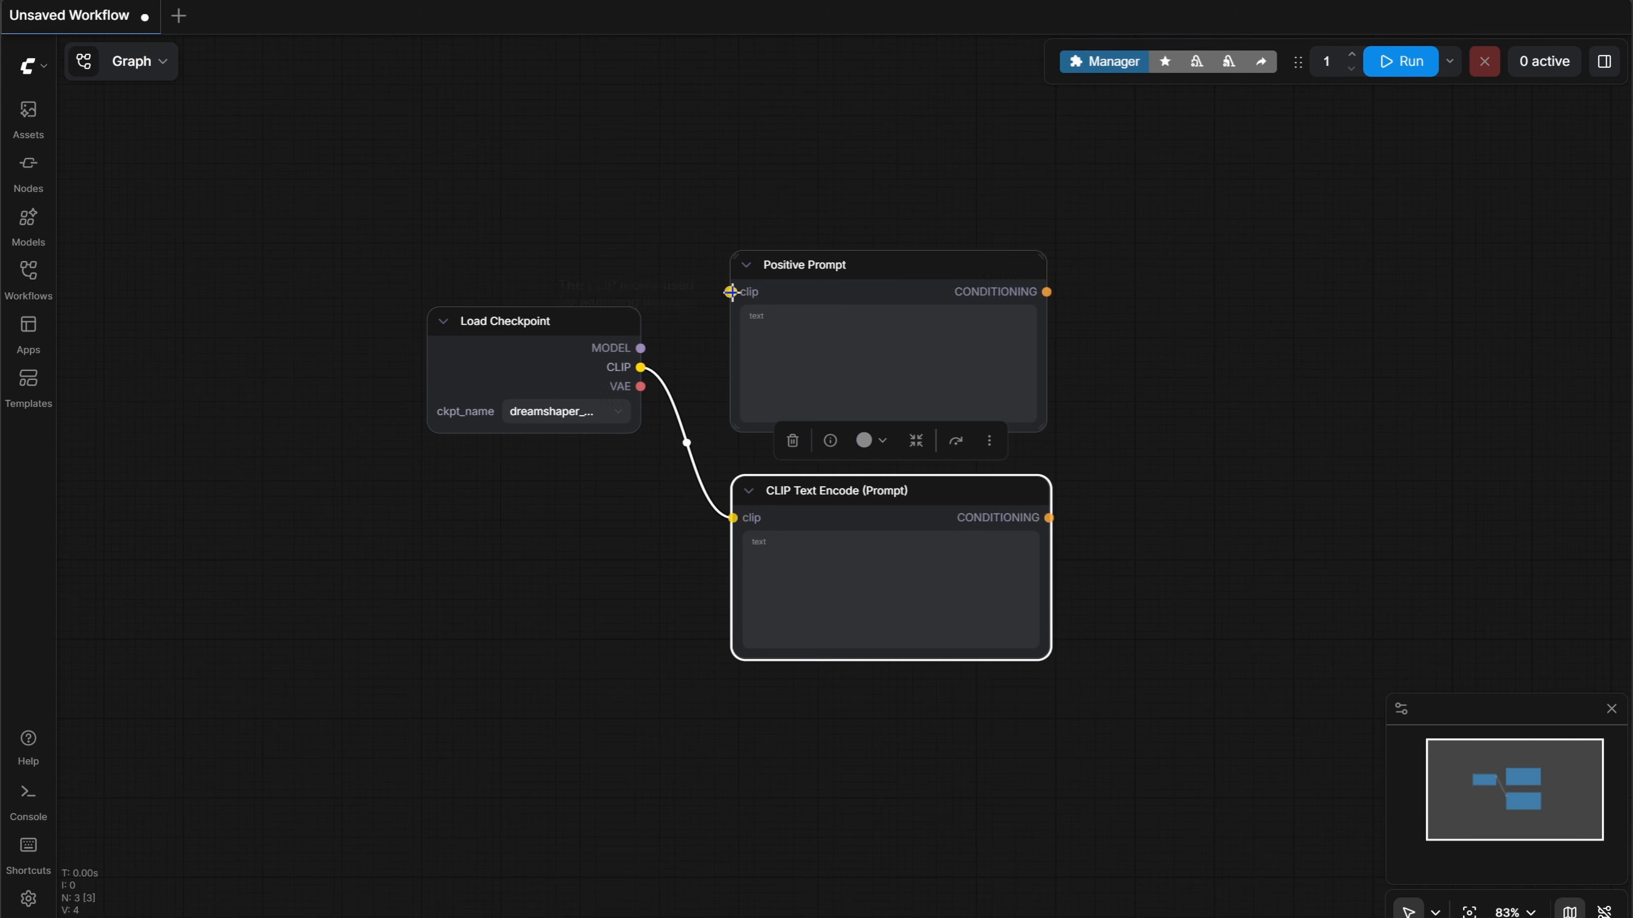
left_click_drag(731, 292, 640, 368)
Rename the second CLIP Text Encode node to Negative Prompt and move it up close beneath Positive Prompt.
right_click(817, 494)
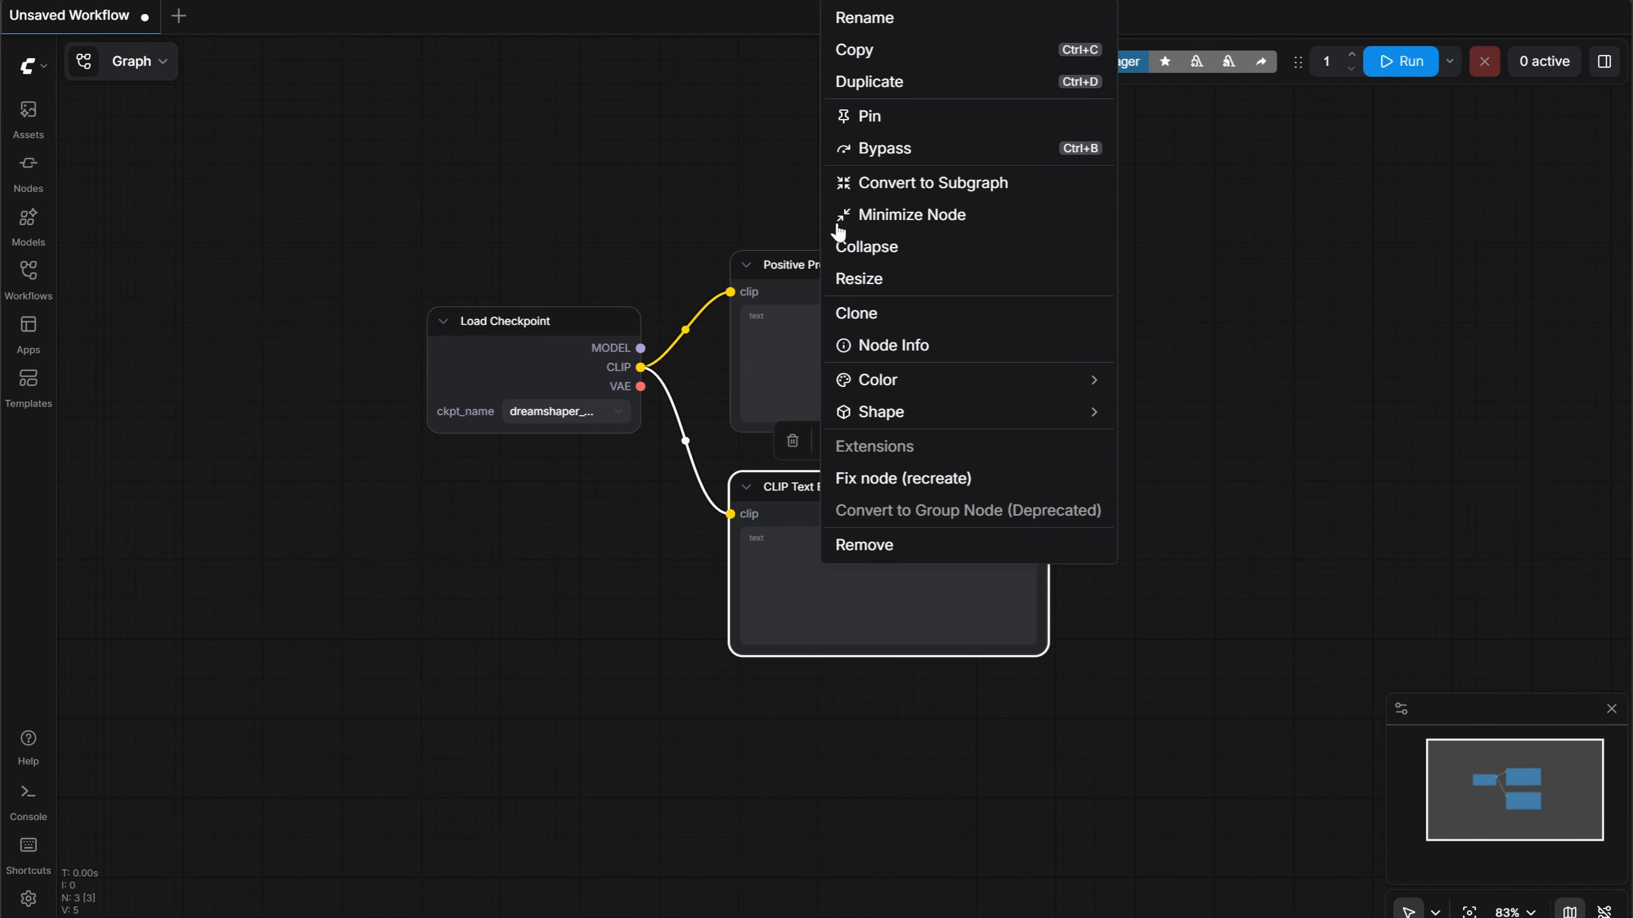
left_click(900, 26)
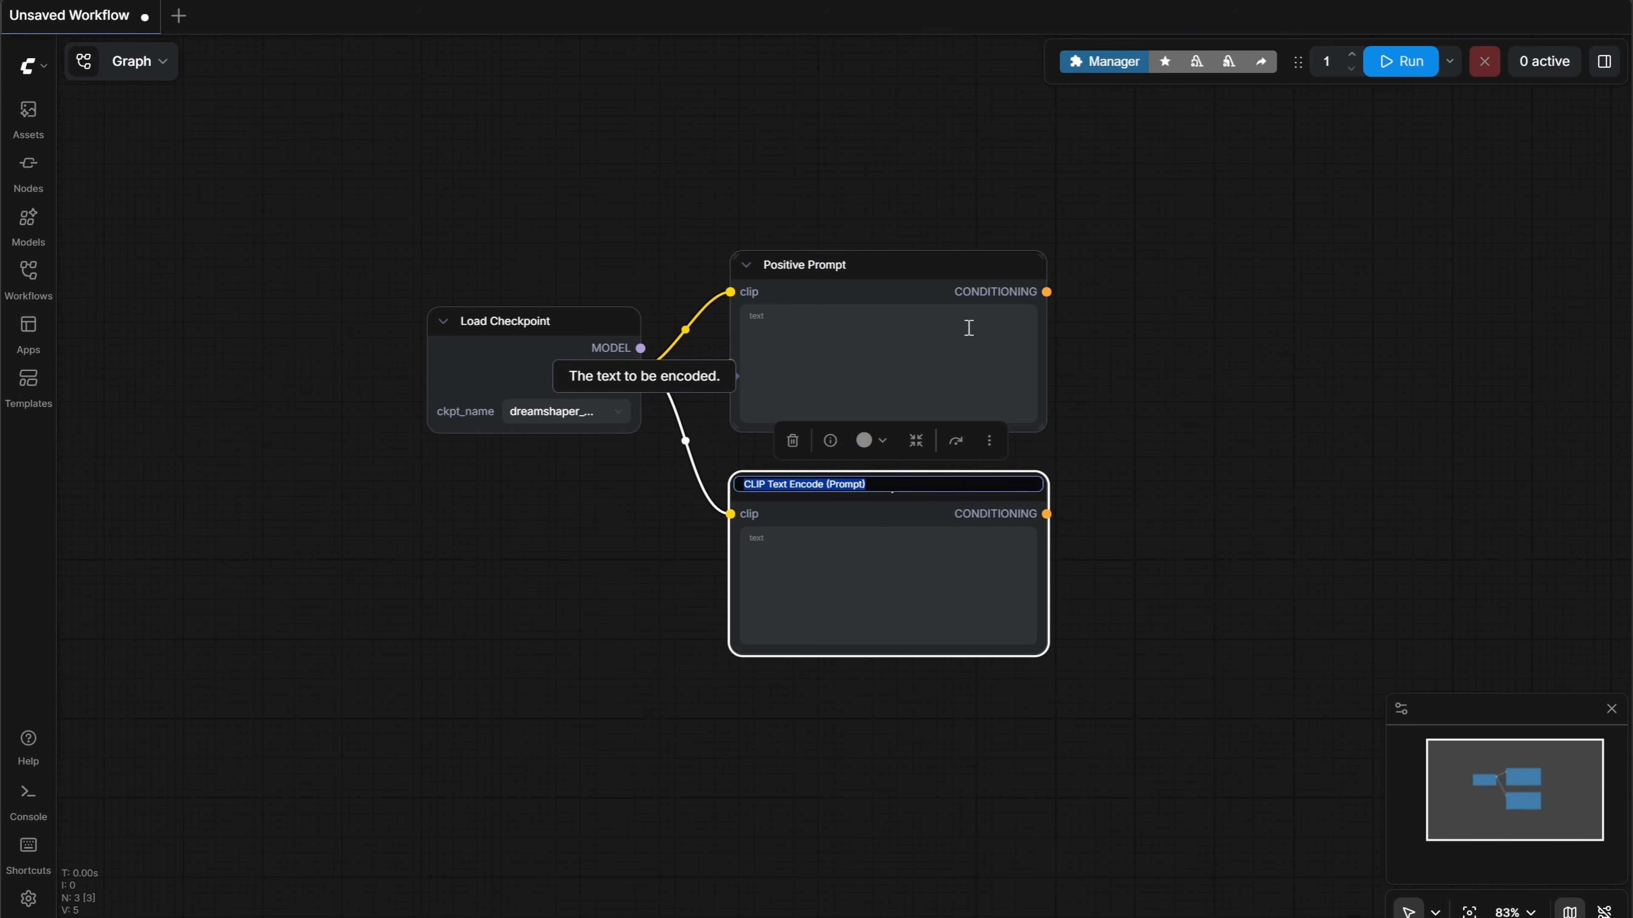
type("Negative Prompt")
key("Return")
left_click_drag(860, 719, 753, 687)
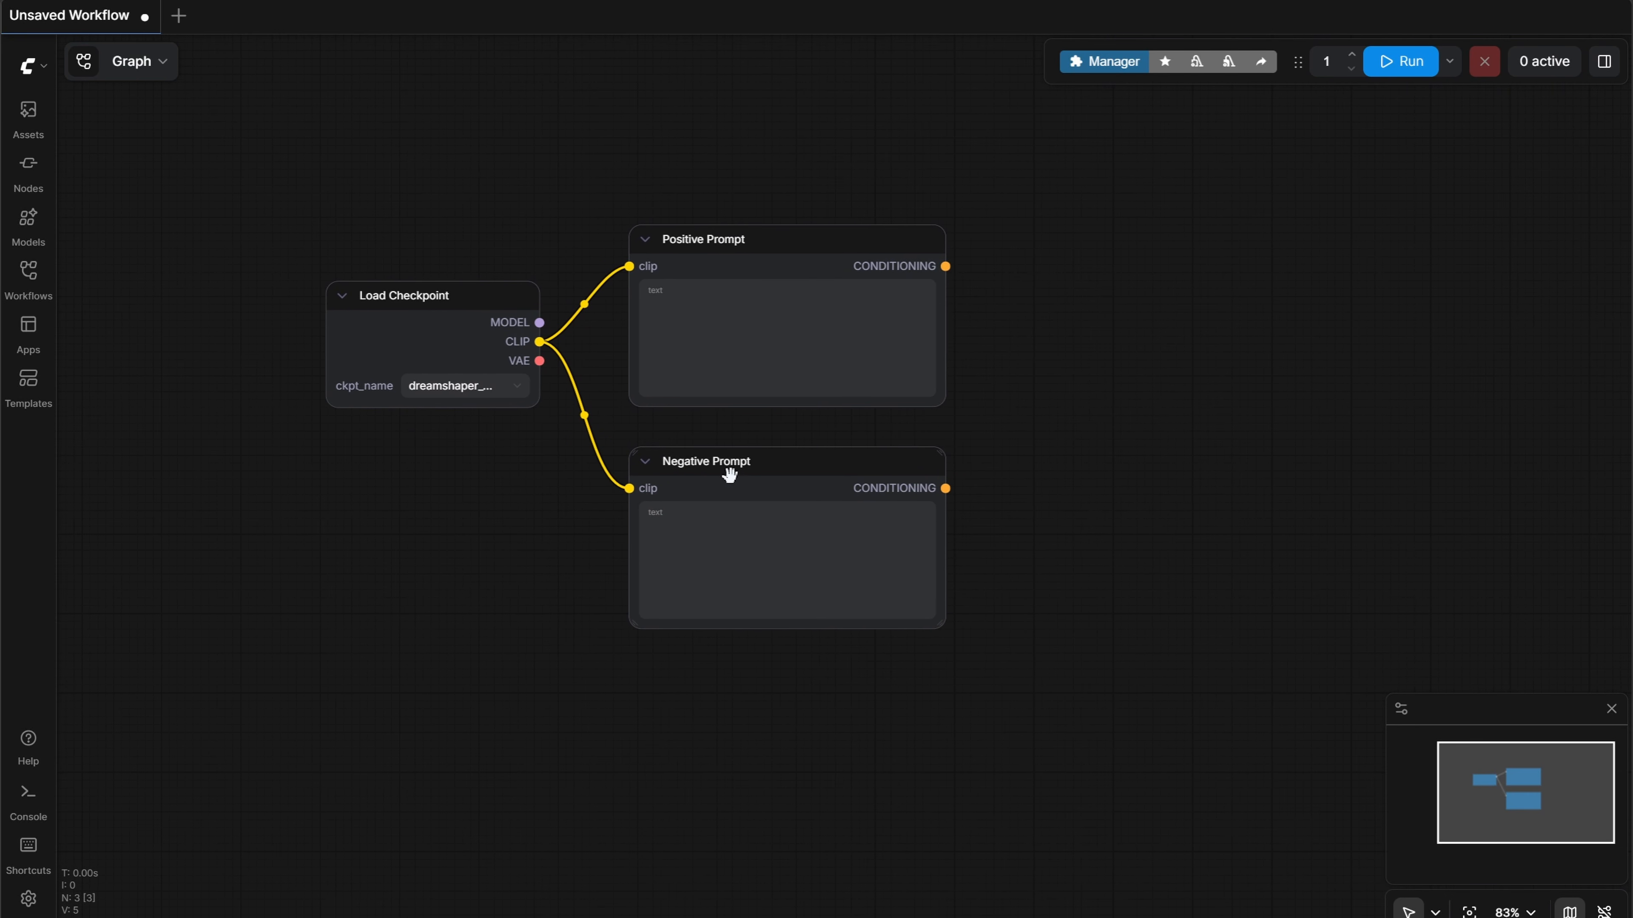
left_click_drag(746, 461, 745, 443)
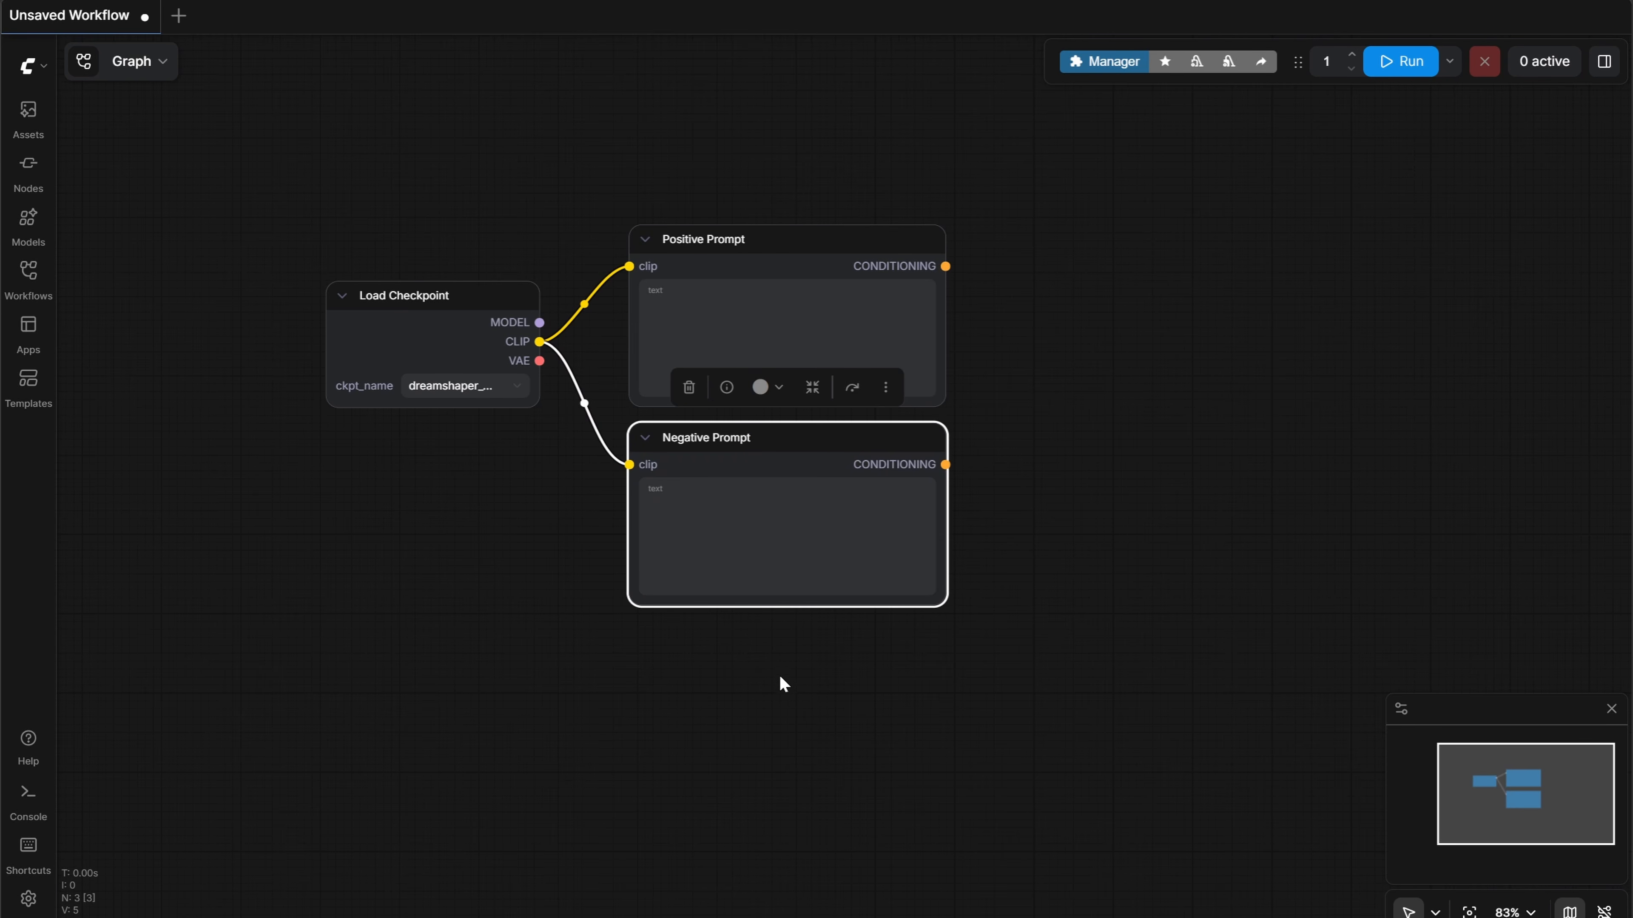
Add an Empty Latent Image node beneath Negative Prompt and widen it to match the prompt nodes.
double_click(704, 654)
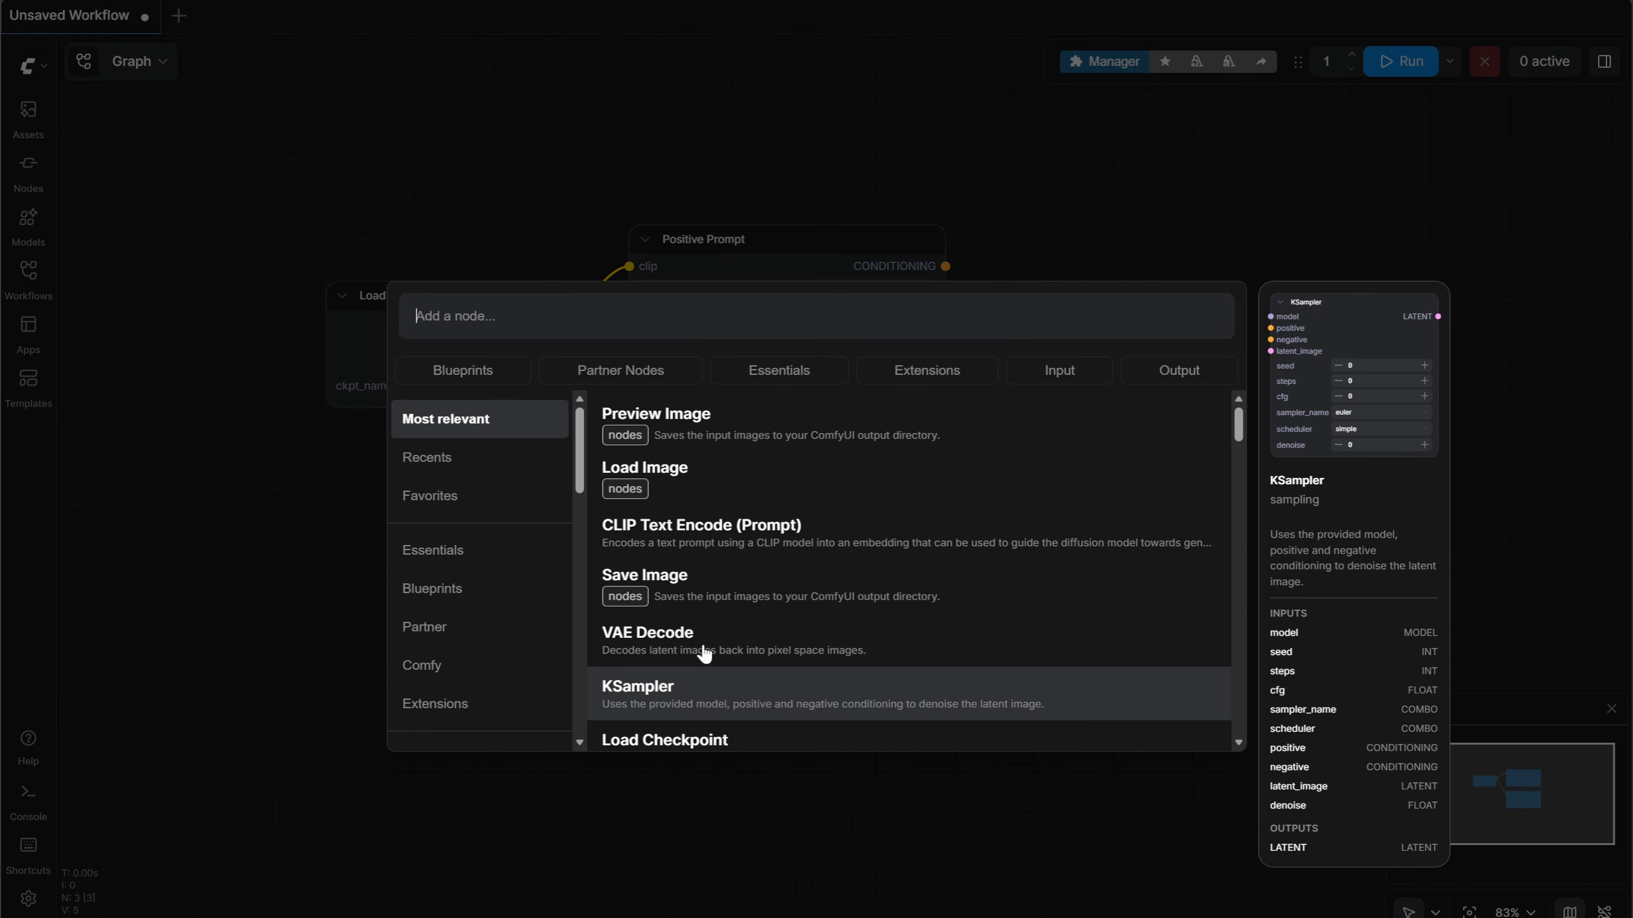
type("empty")
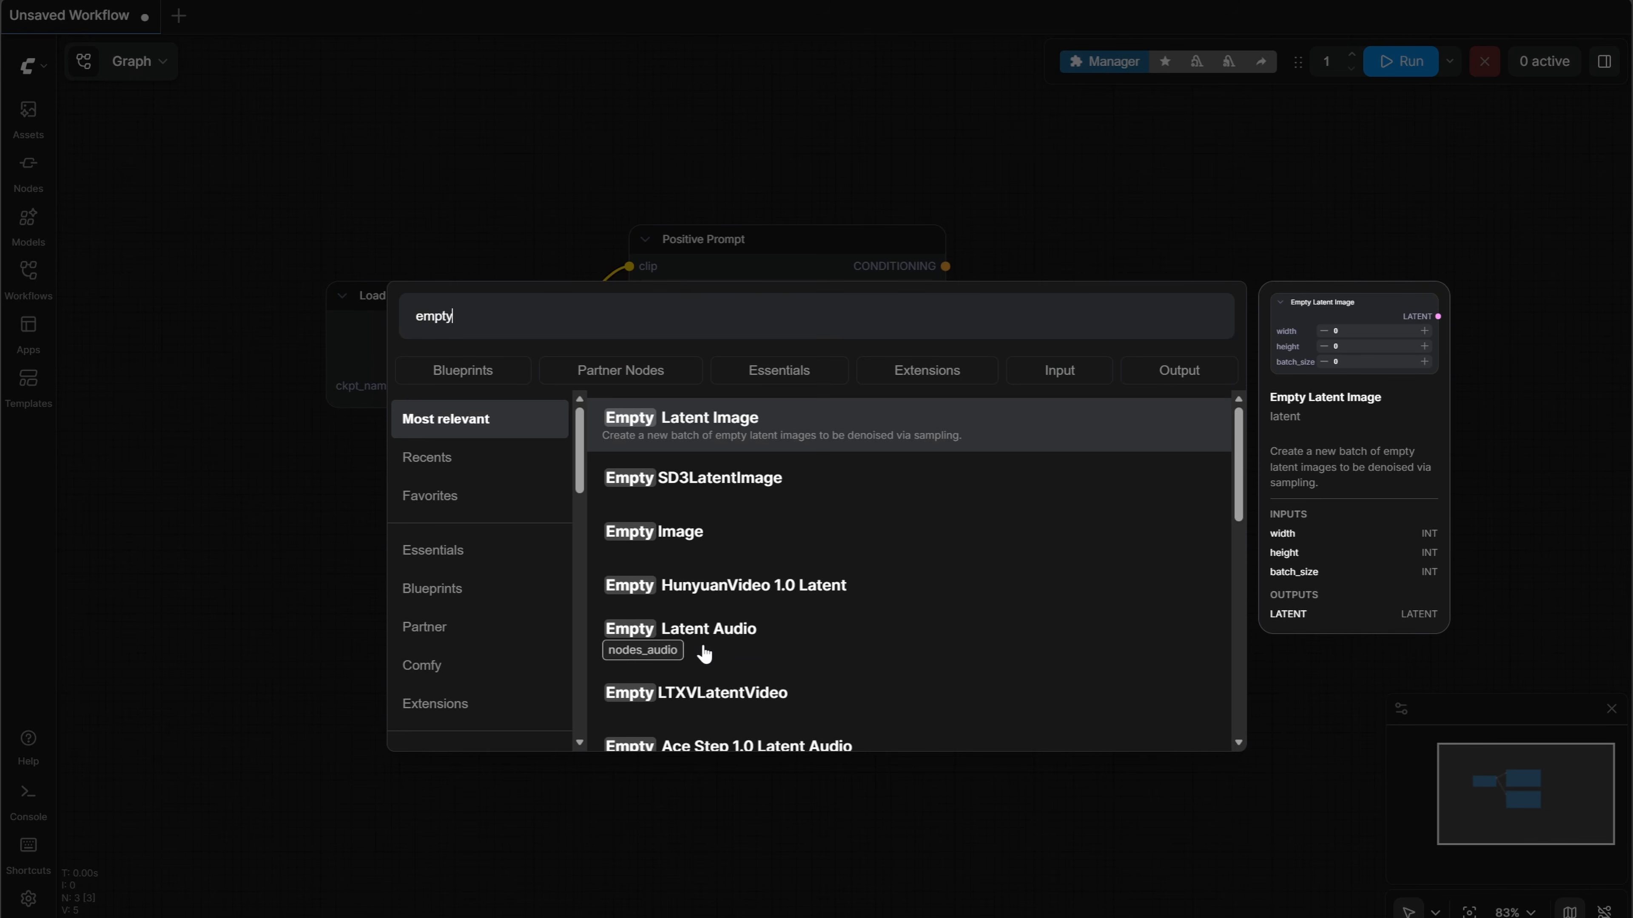
left_click(786, 434)
mouse_move(754, 627)
left_mouse_down()
mouse_move(805, 641)
mouse_move(742, 632)
left_mouse_up()
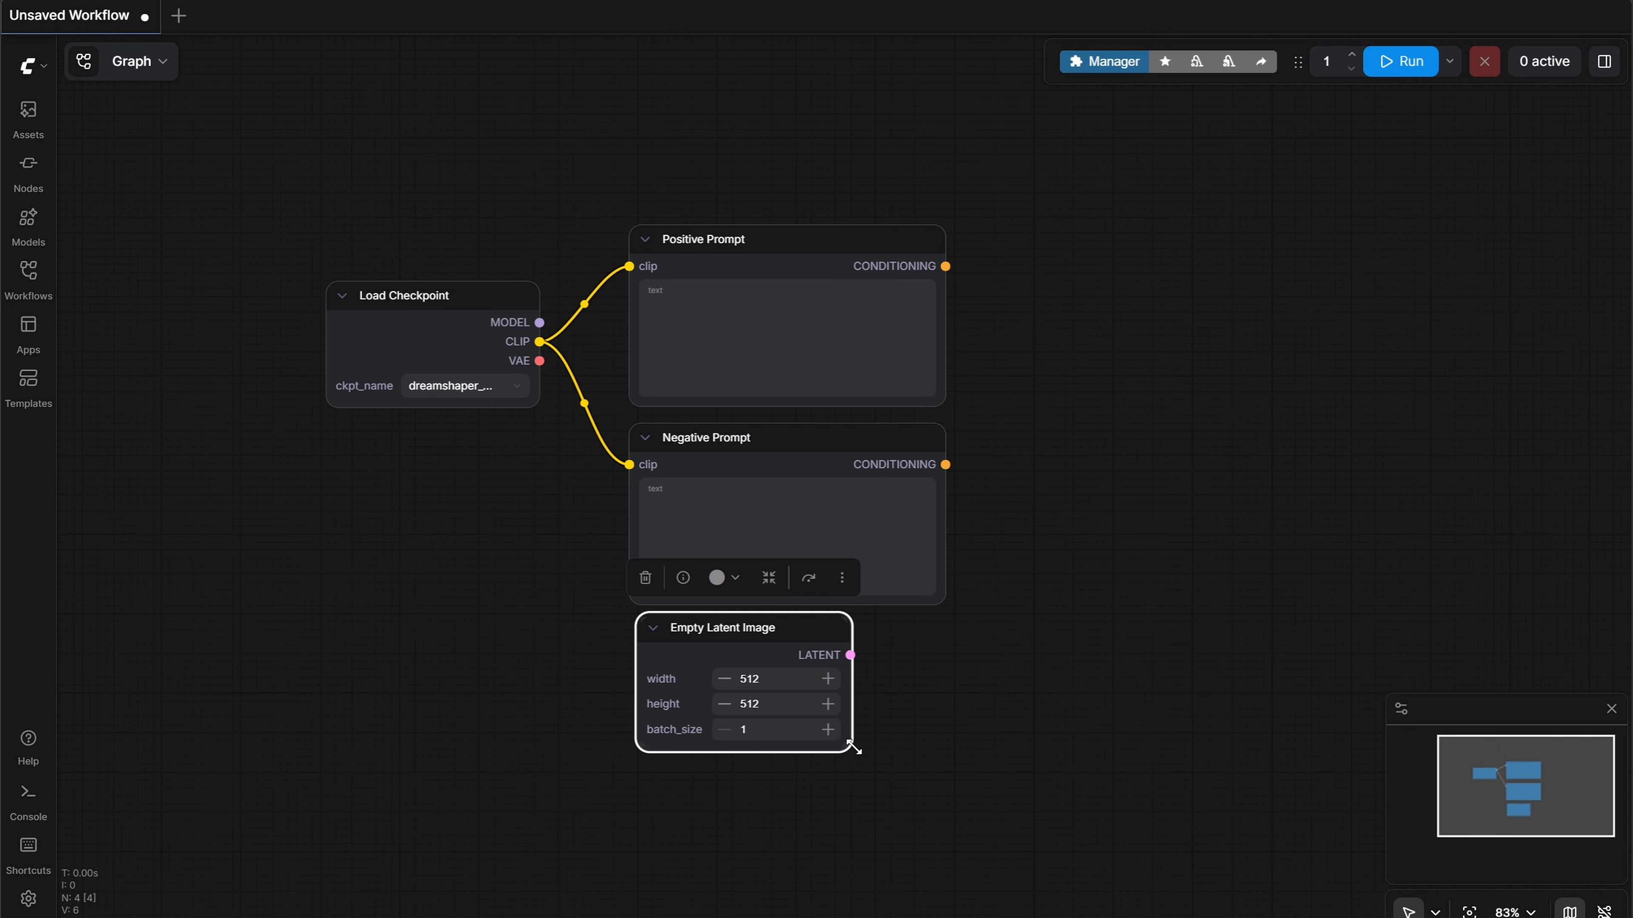
left_click_drag(851, 749, 933, 766)
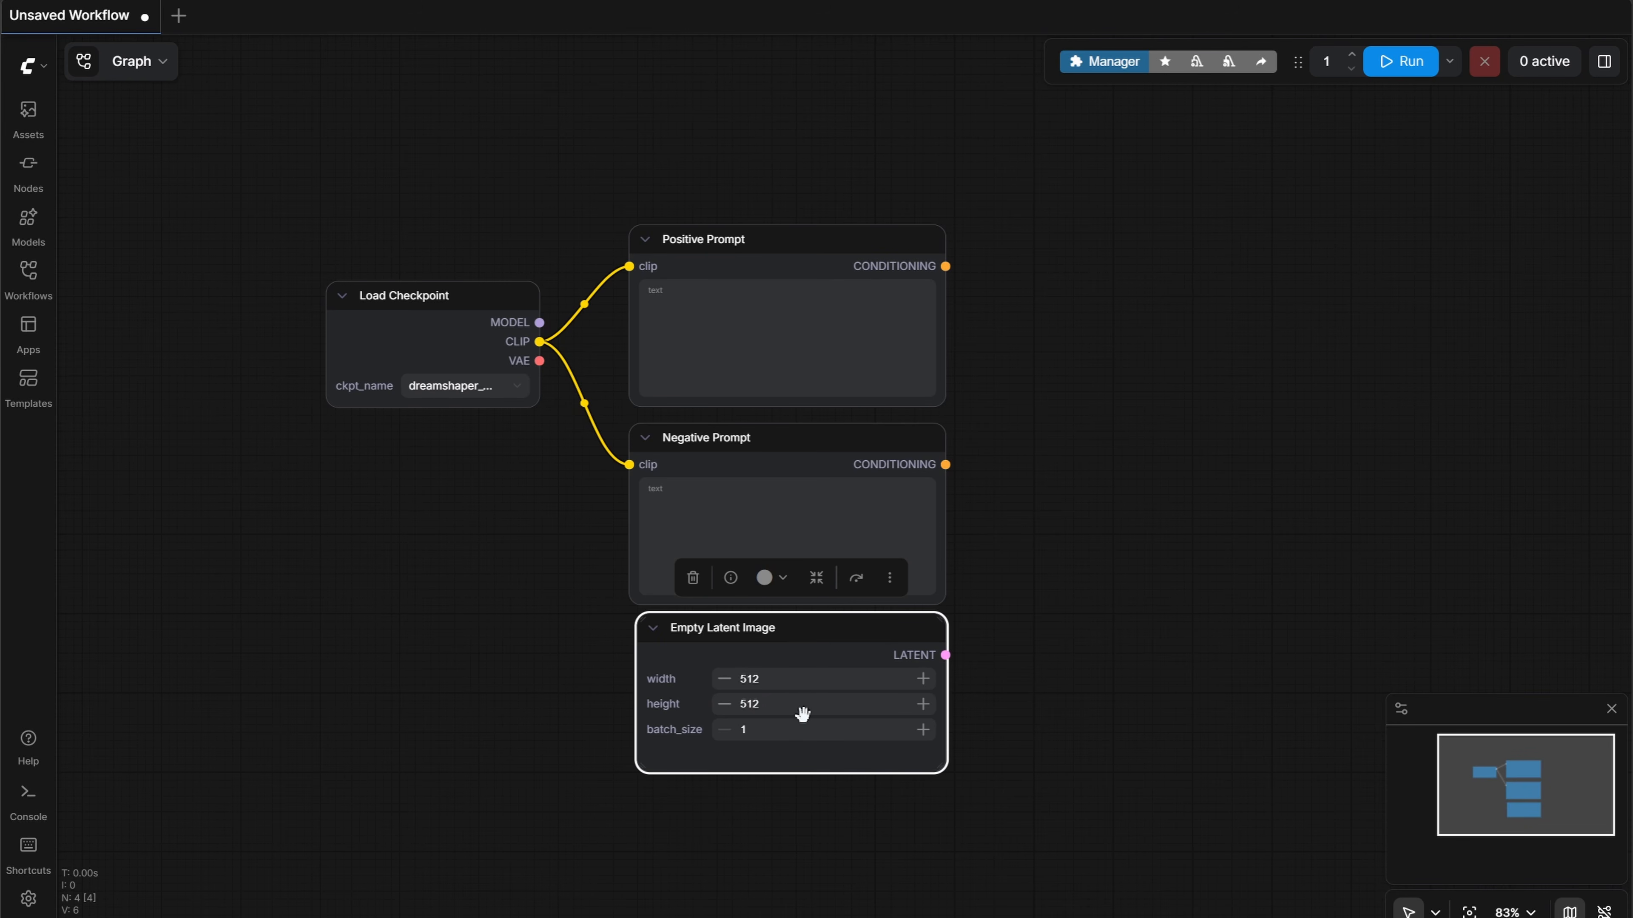
Add a KSampler node fed by Load Checkpoint's MODEL output and place it beyond the prompt nodes.
left_click_drag(1086, 380, 841, 358)
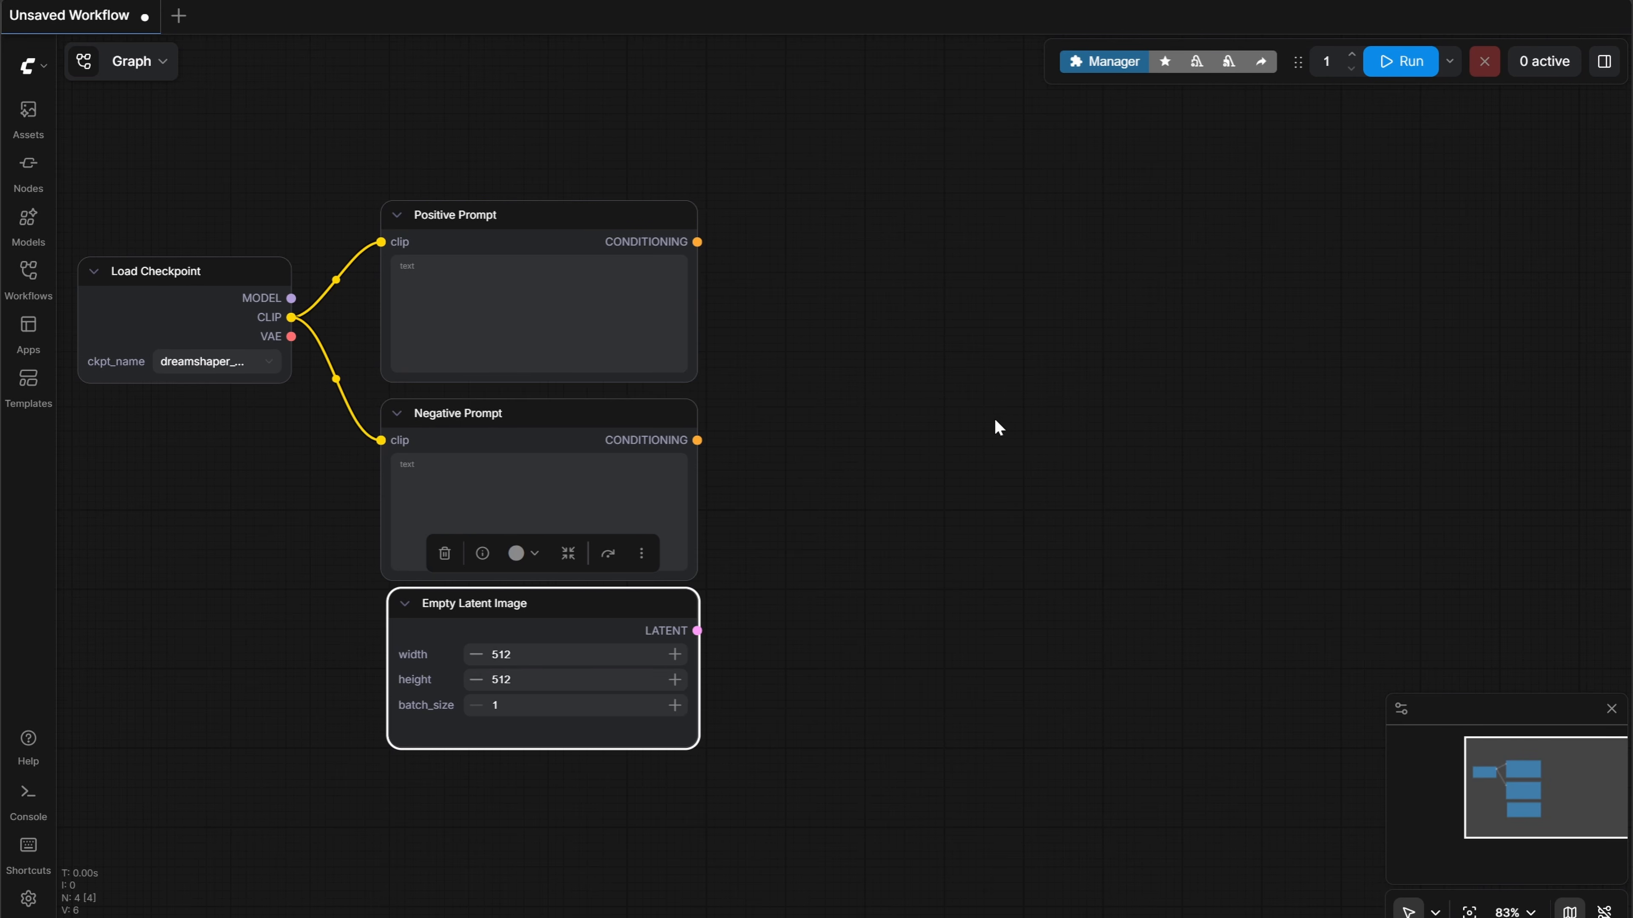
left_click(869, 366)
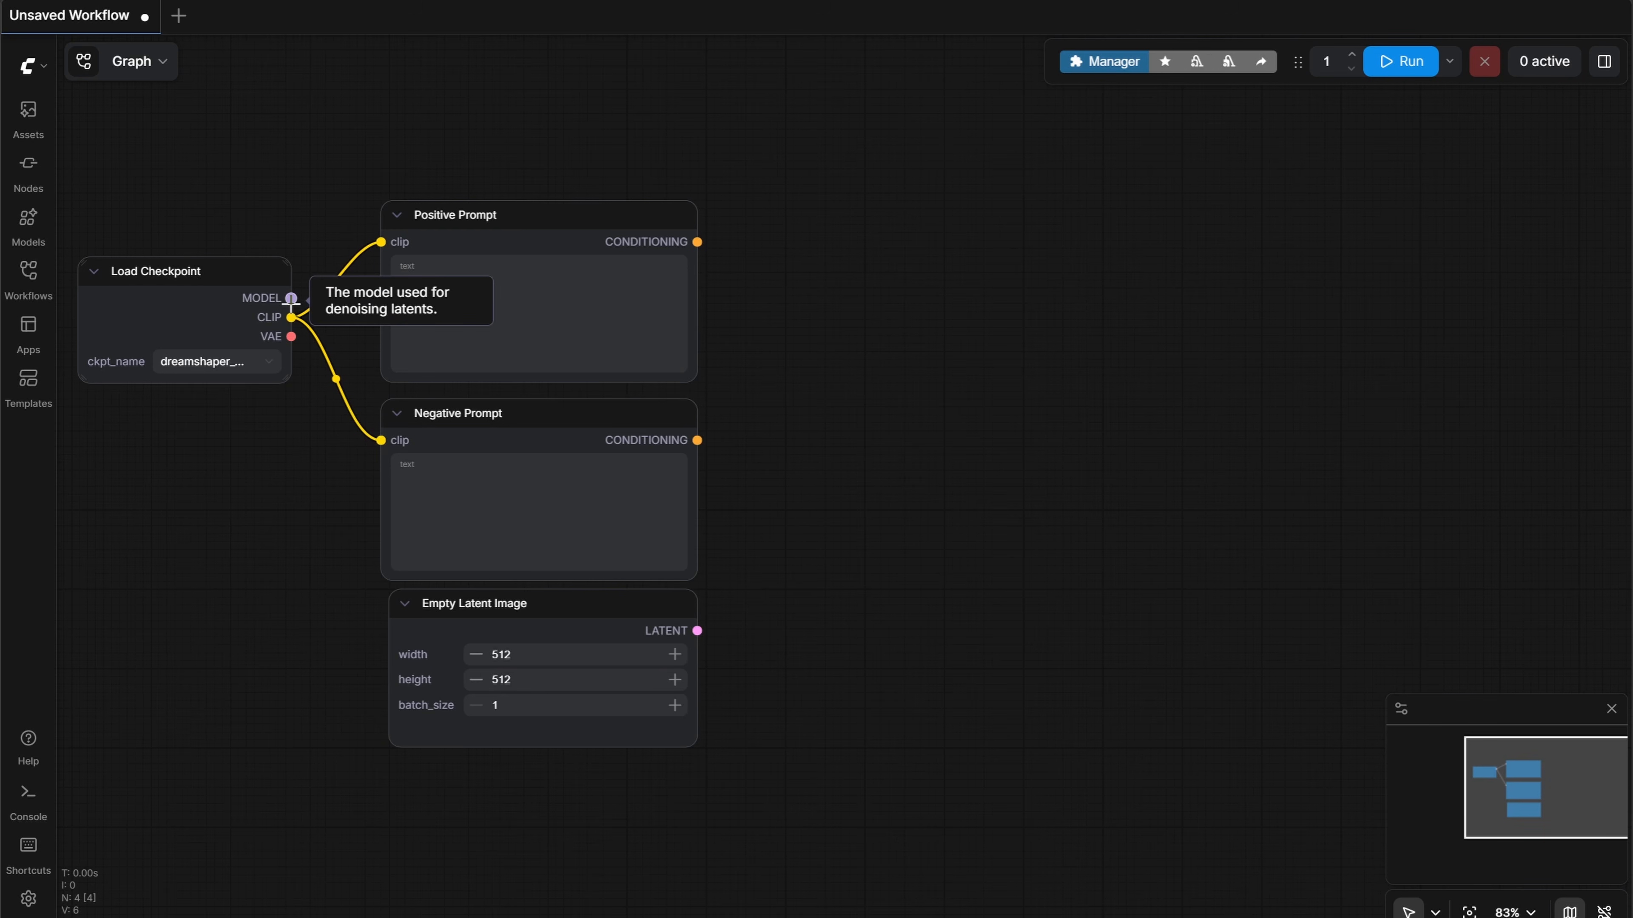
left_click_drag(292, 297, 812, 296)
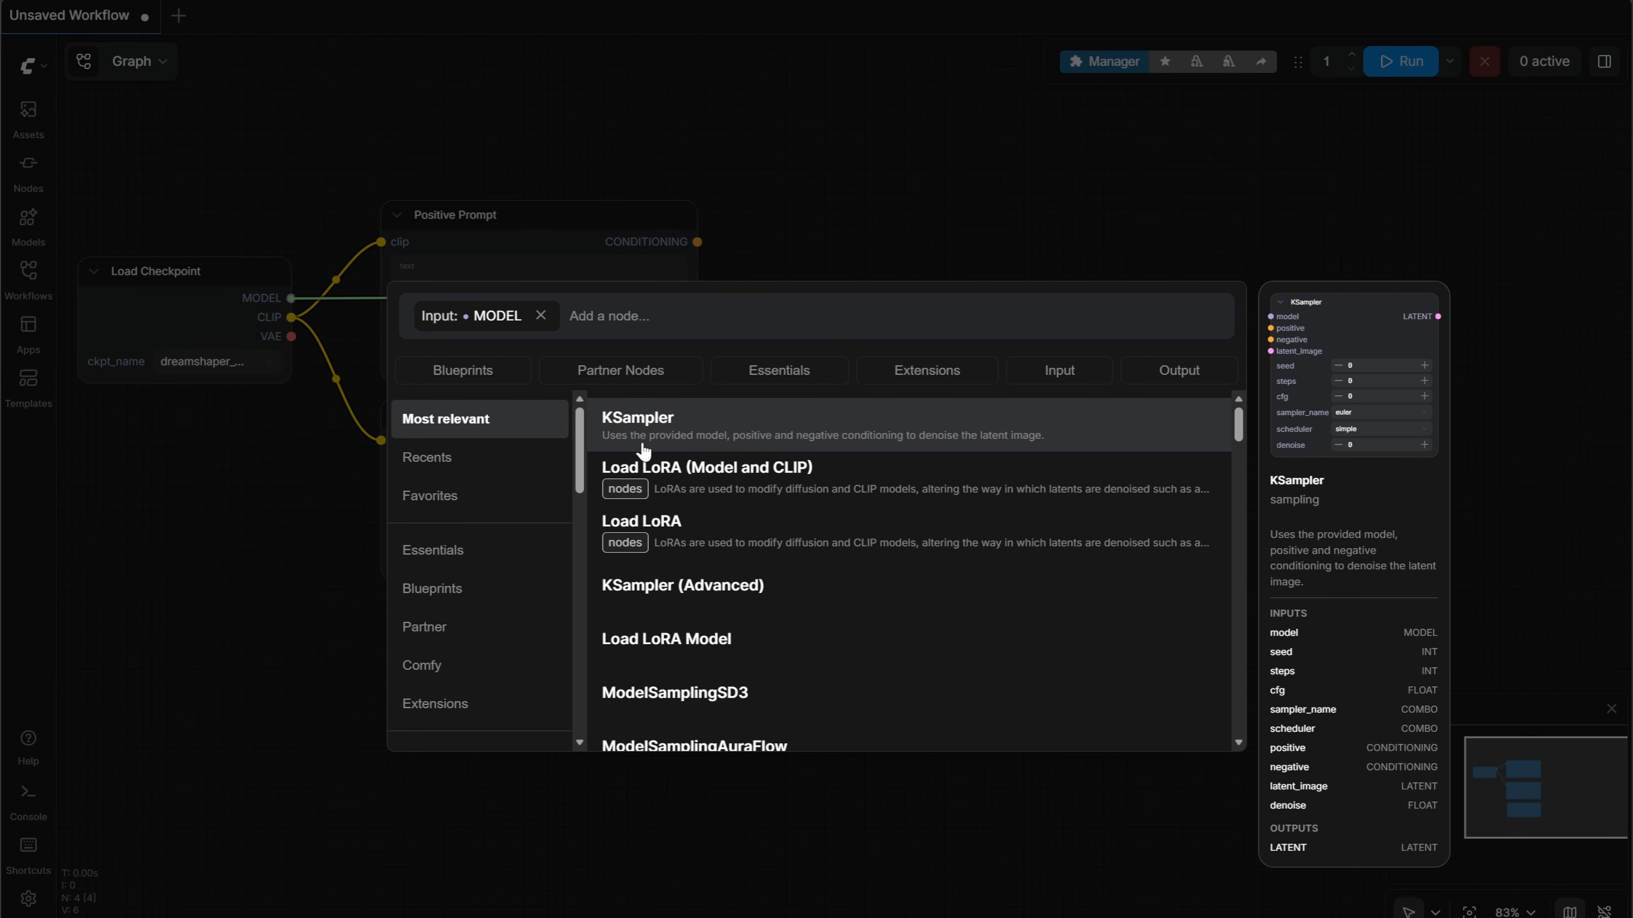
left_click(668, 441)
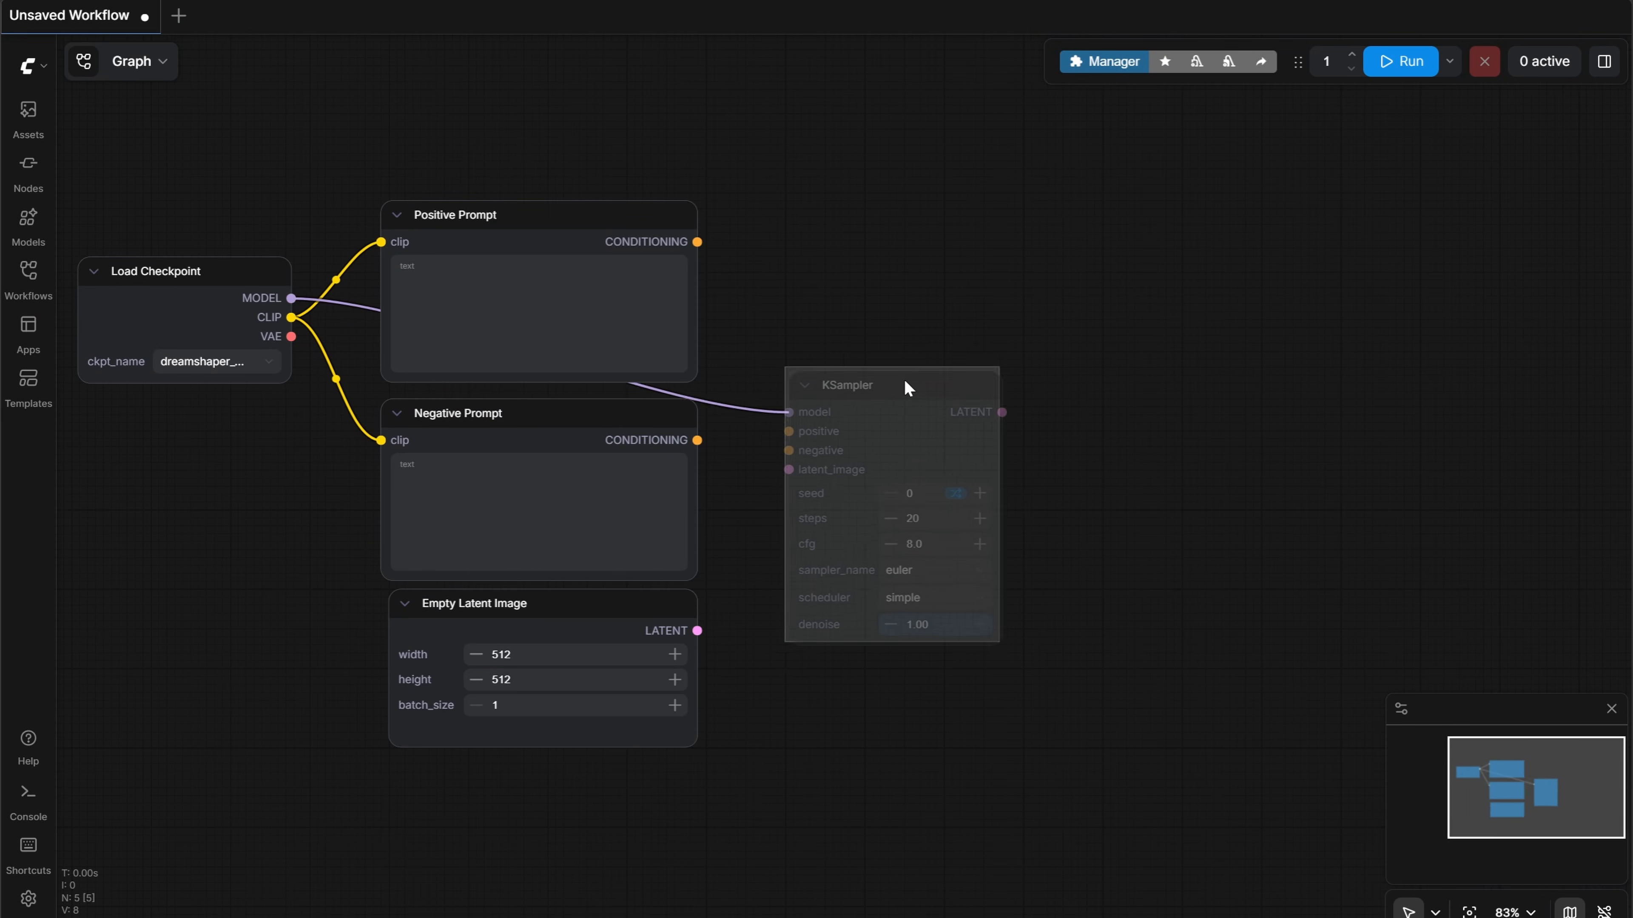
left_click(923, 361)
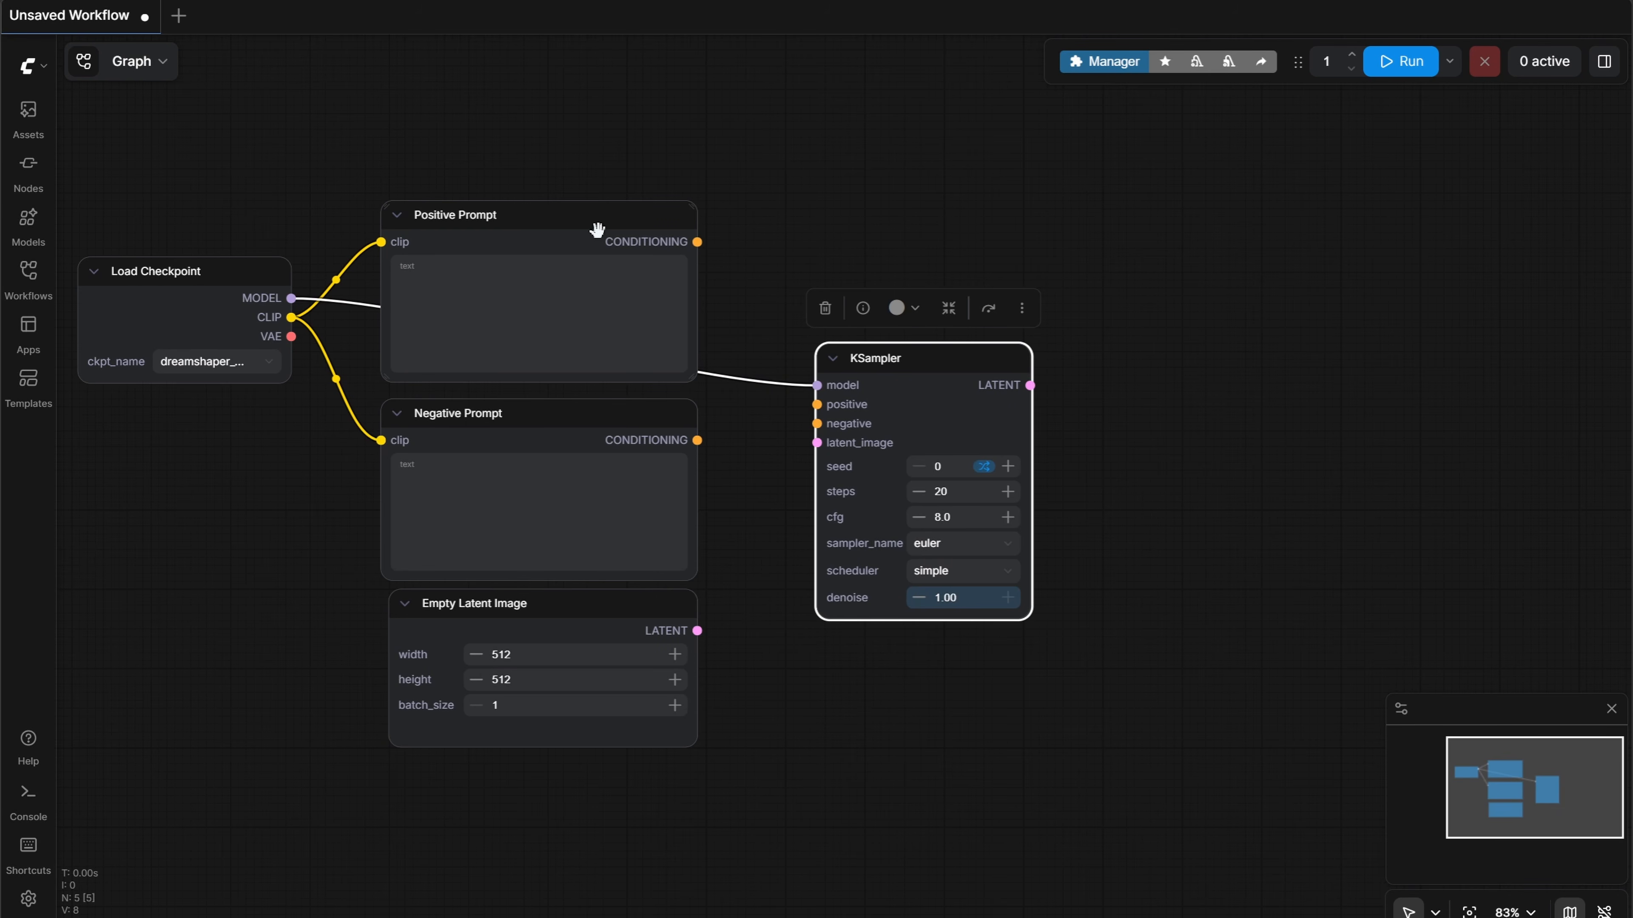
Connect both prompts' CONDITIONING outputs to KSampler's matching positive and negative inputs, and Empty Latent Image's LATENT output to its latent_image input.
left_click_drag(691, 248, 820, 405)
left_click_drag(696, 440, 819, 423)
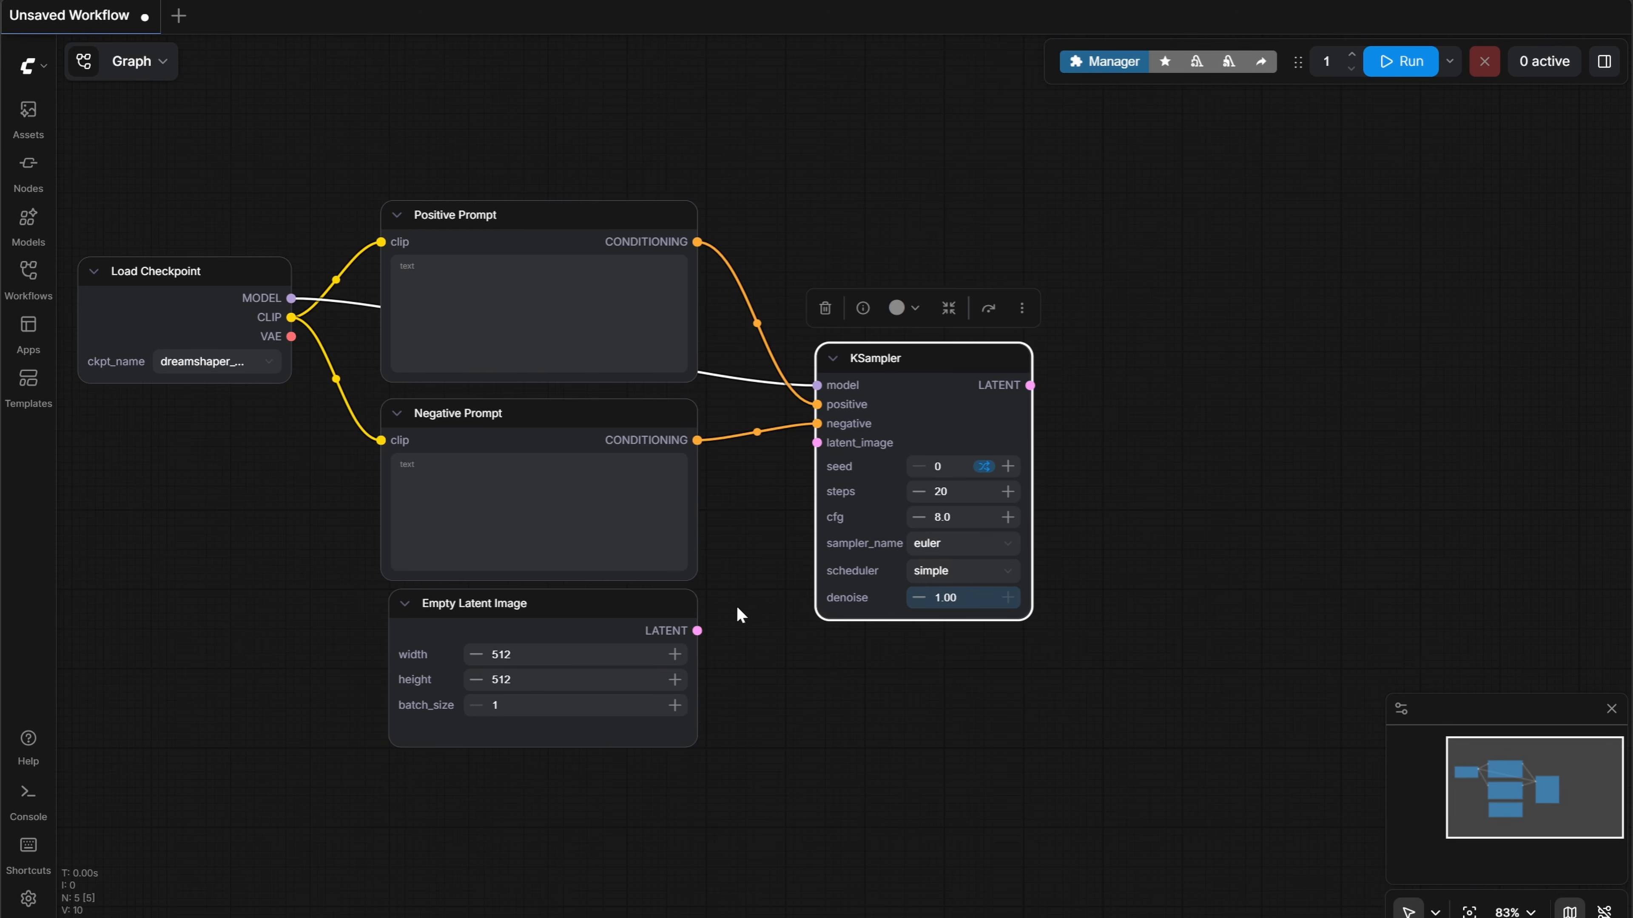
left_click_drag(700, 630, 817, 443)
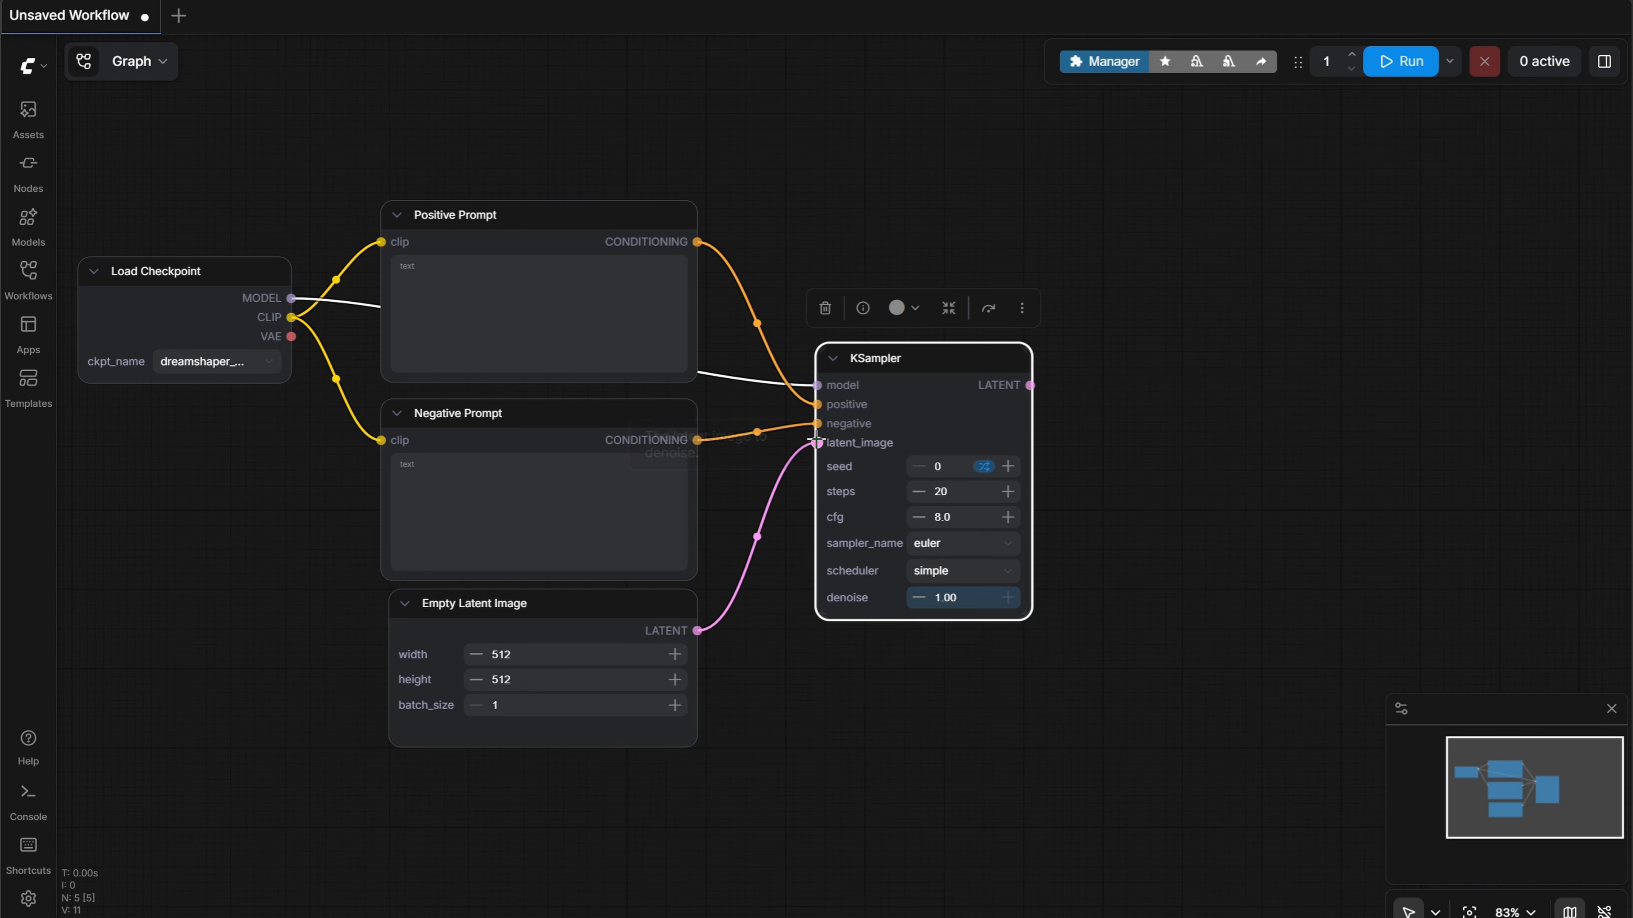
Add a VAE Decode node fed by KSampler's LATENT output and place it beyond KSampler.
left_click_drag(1150, 451, 914, 448)
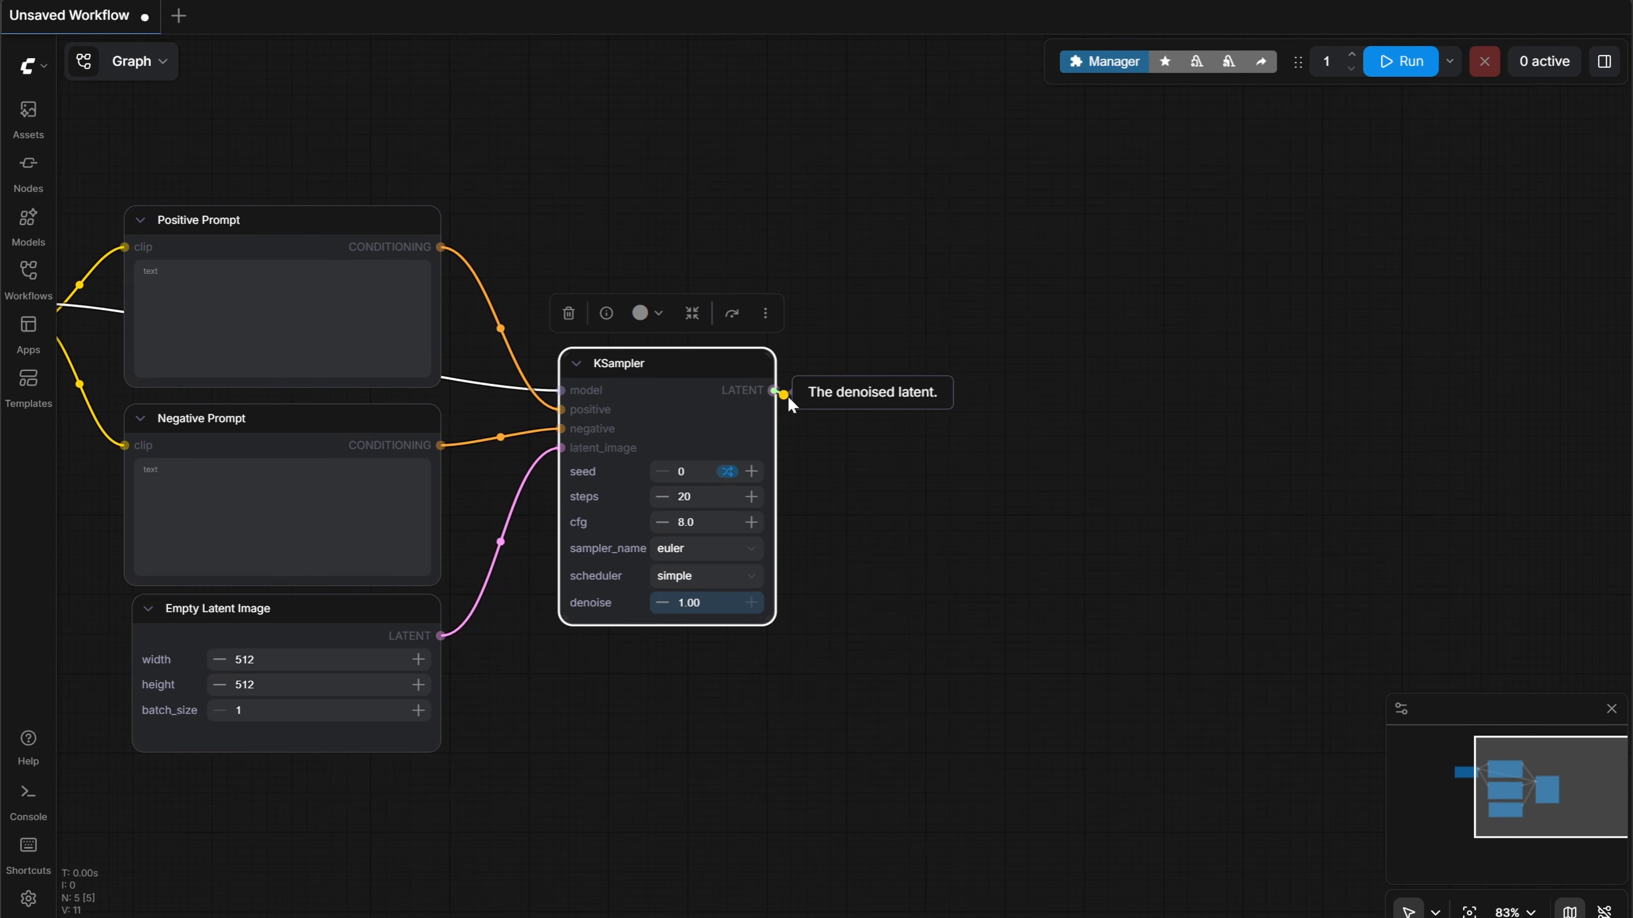
left_click_drag(773, 390, 869, 419)
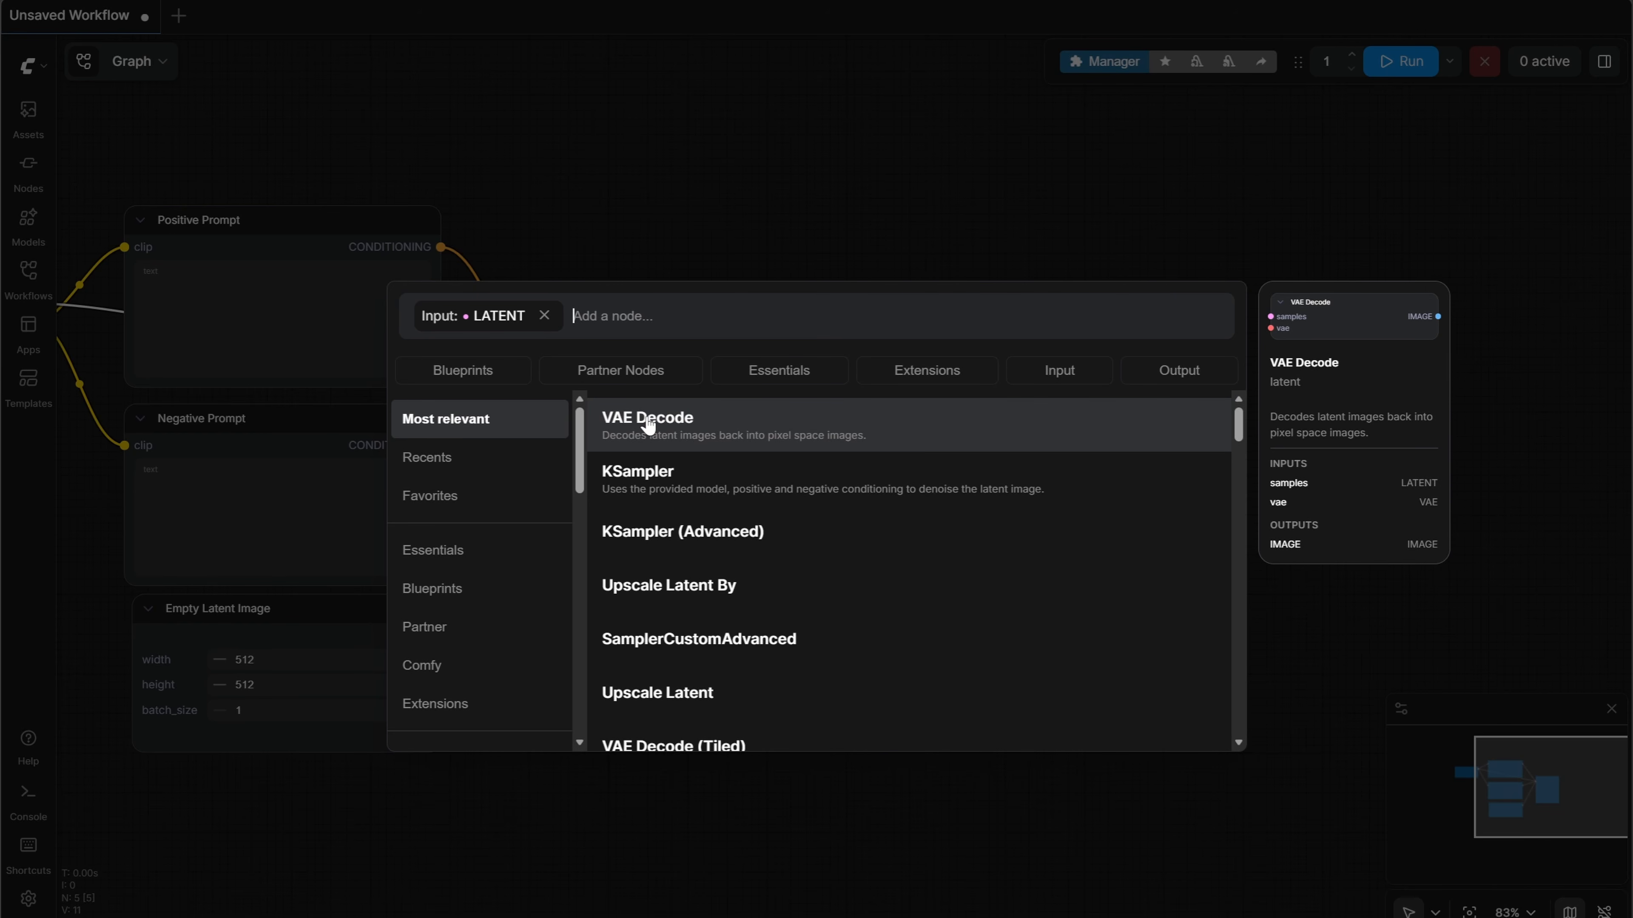
left_click(679, 435)
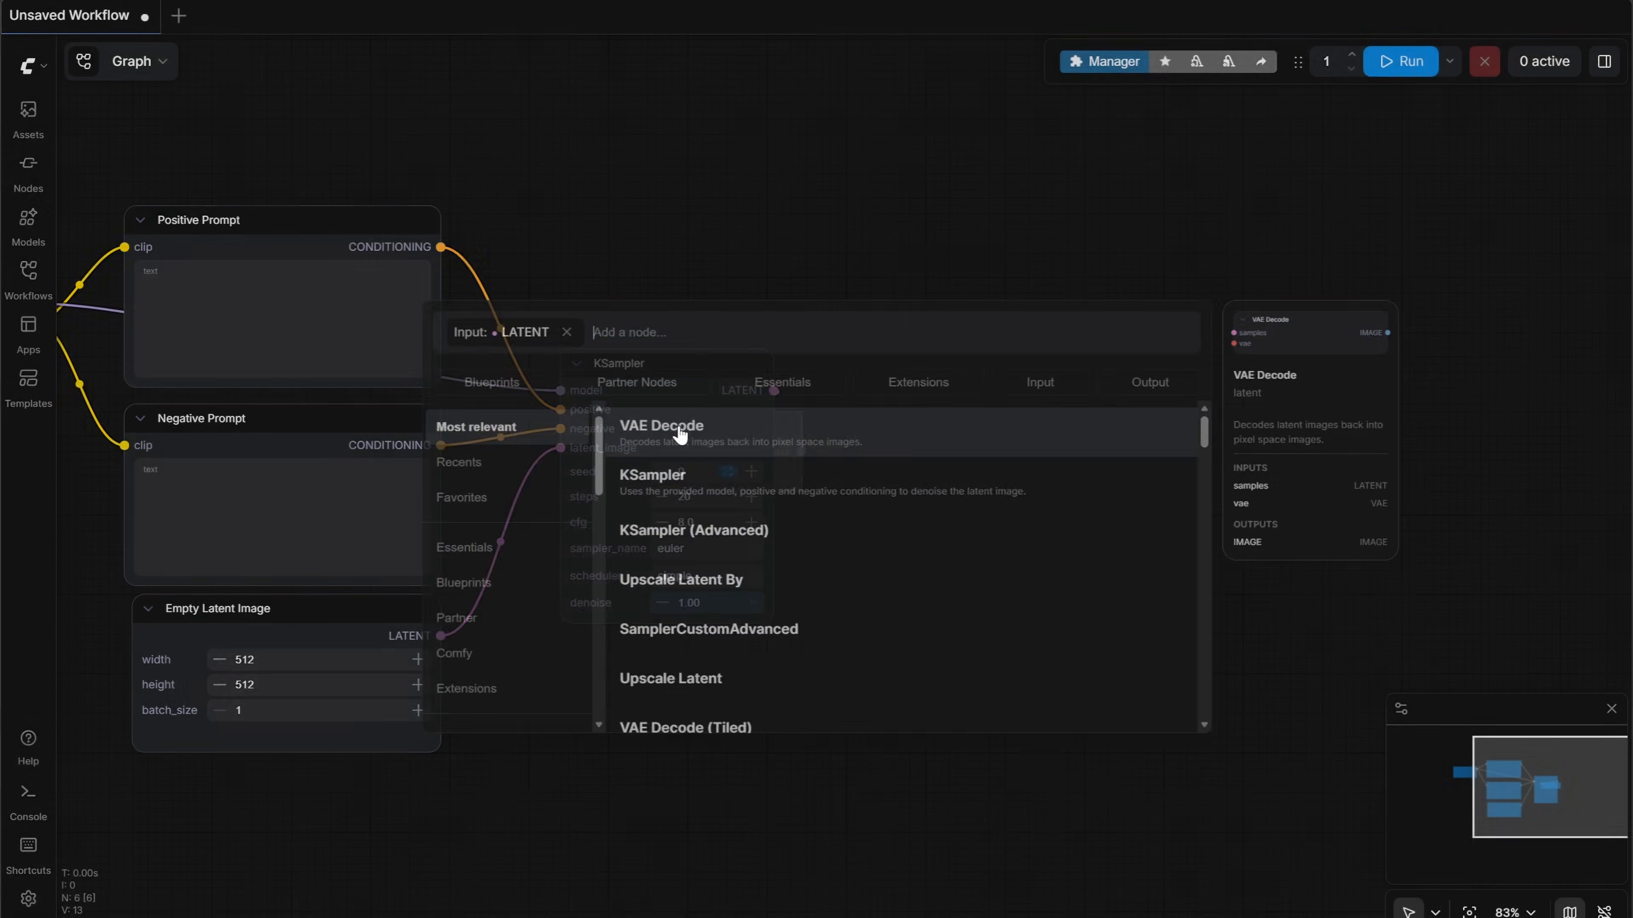
left_click(967, 395)
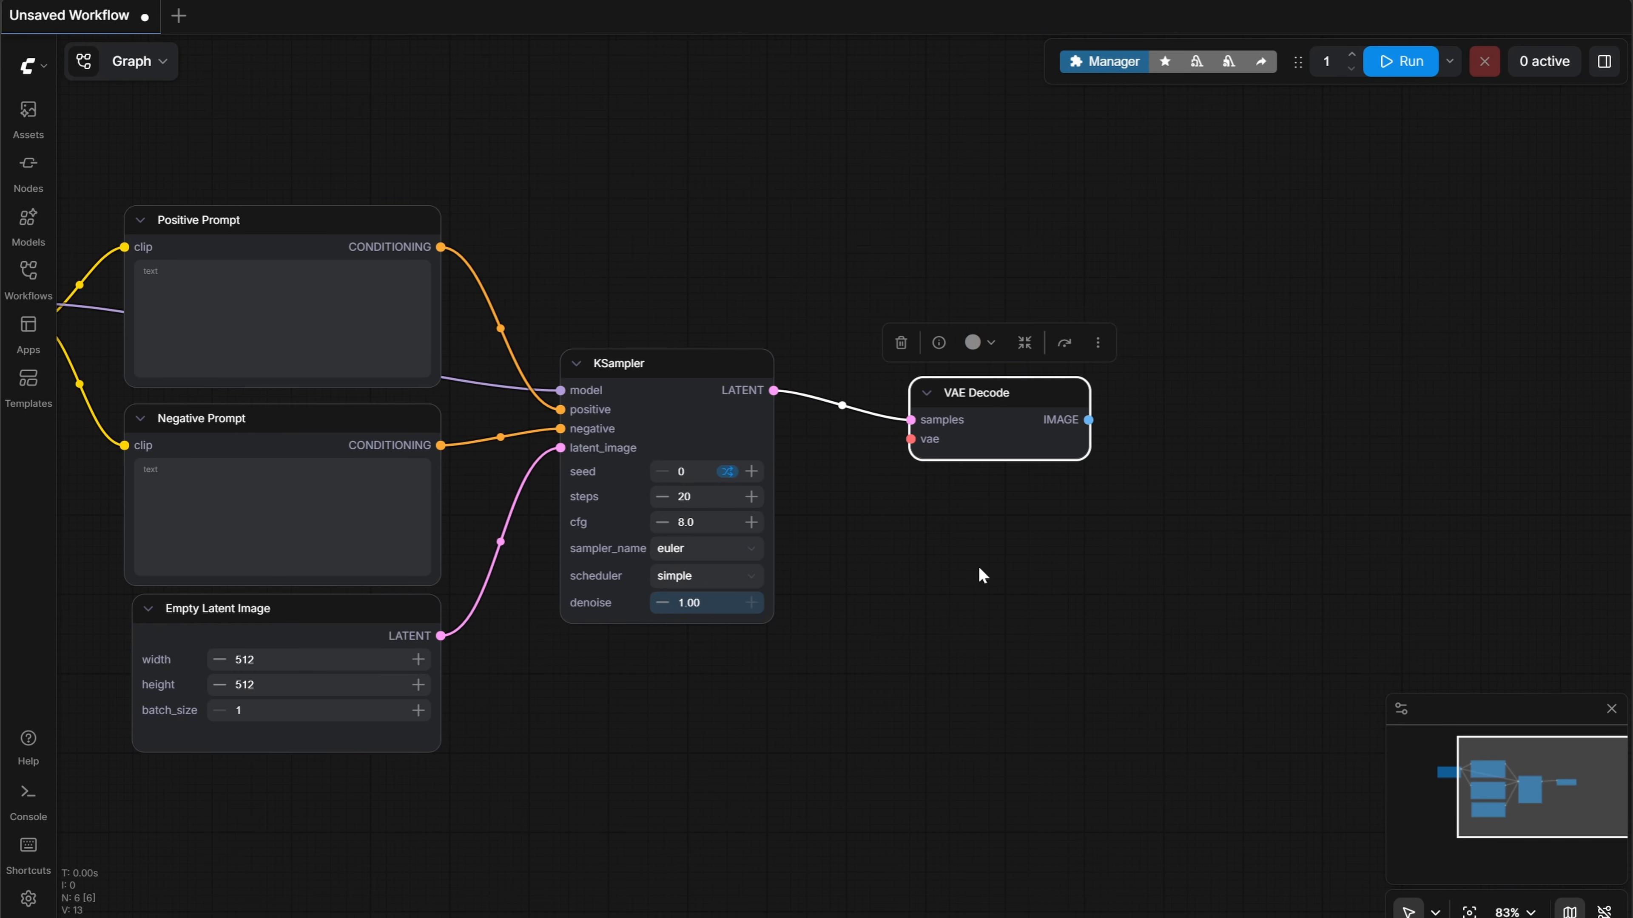
Connect Load Checkpoint's VAE output to VAE Decode's vae input and move the Load Checkpoint node slightly lower.
left_click_drag(876, 544, 1117, 547)
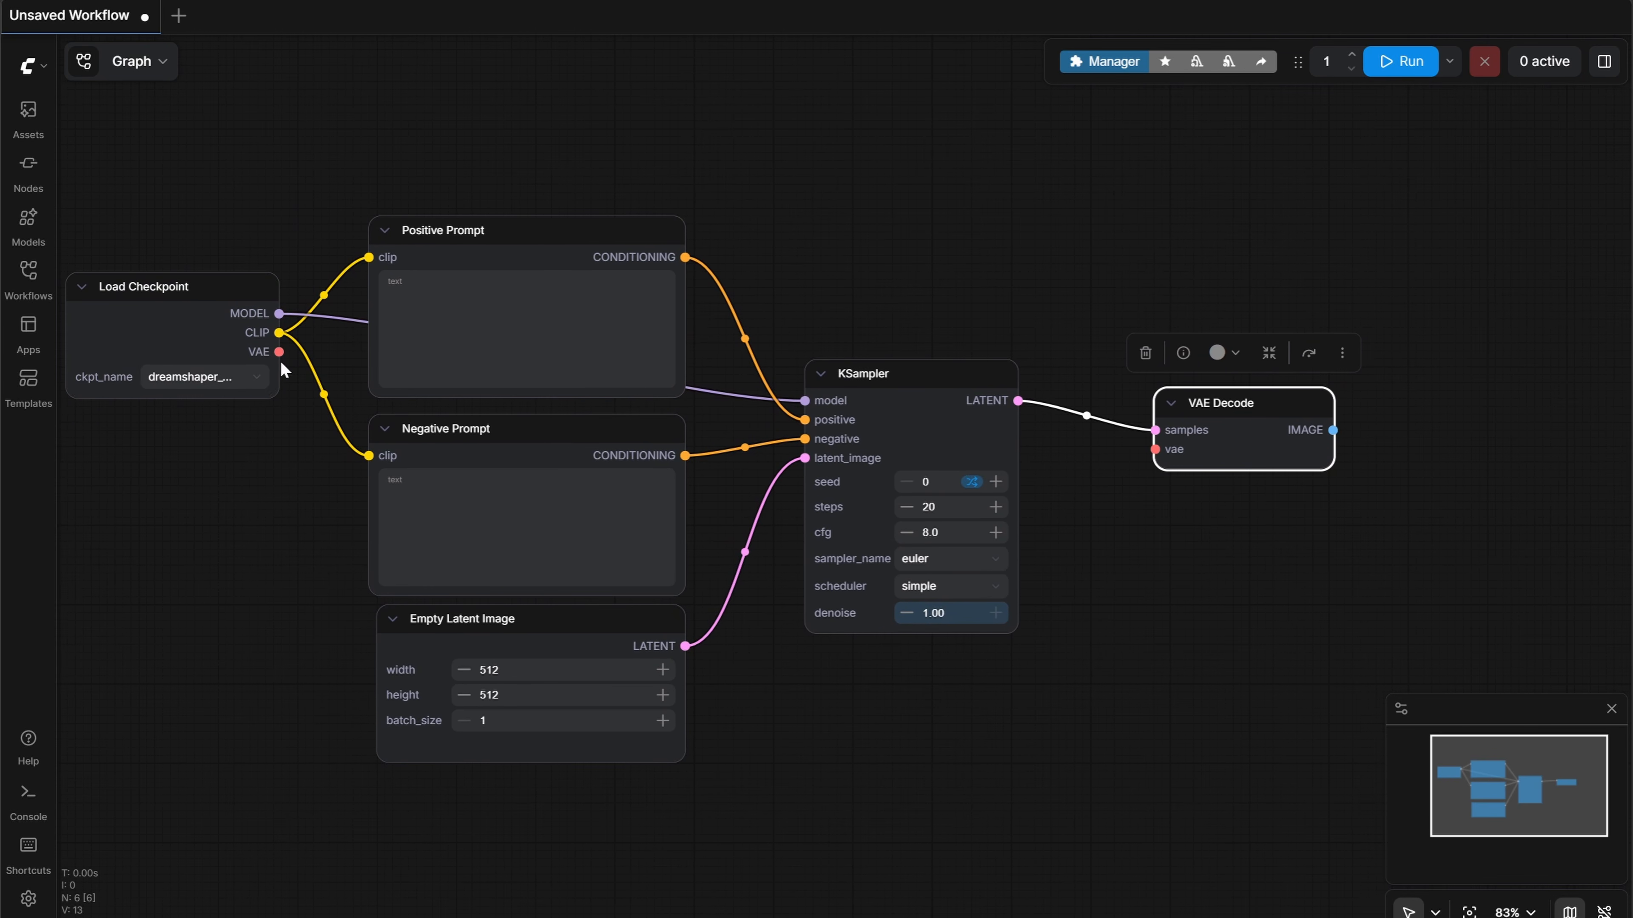
left_click_drag(279, 353, 1161, 451)
left_click_drag(1148, 536, 1067, 556)
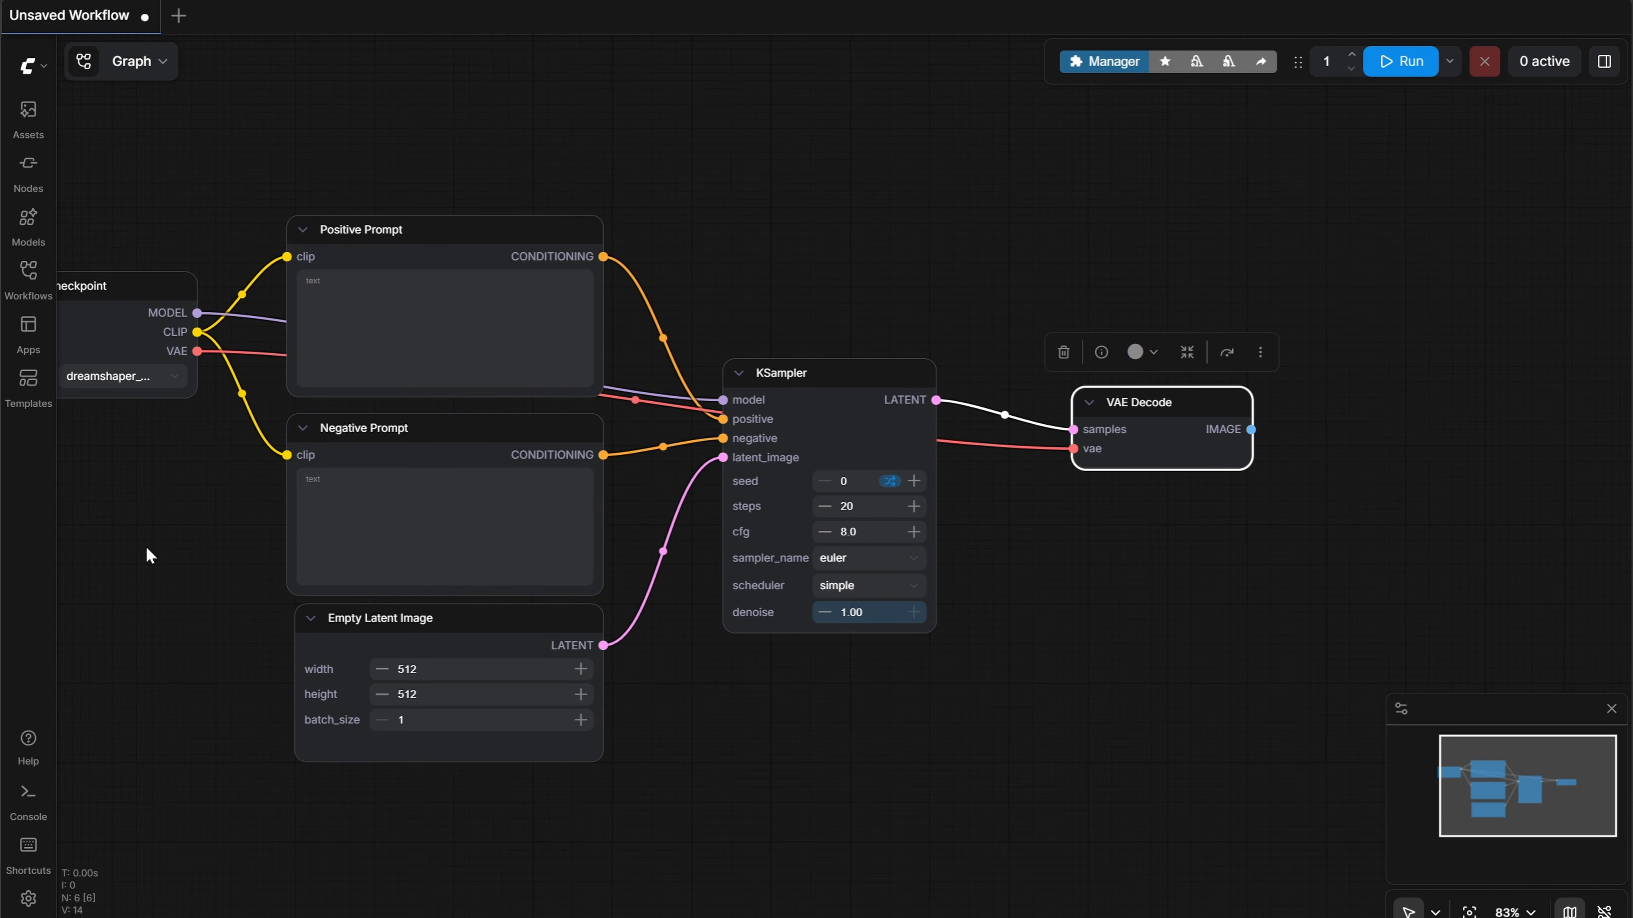
left_click_drag(126, 478, 376, 541)
left_click_drag(356, 354, 337, 432)
Add a Save Image node fed by VAE Decode's IMAGE output, place it beside VAE Decode and enlarge it.
left_click_drag(1141, 758, 753, 680)
left_click_drag(950, 632, 733, 638)
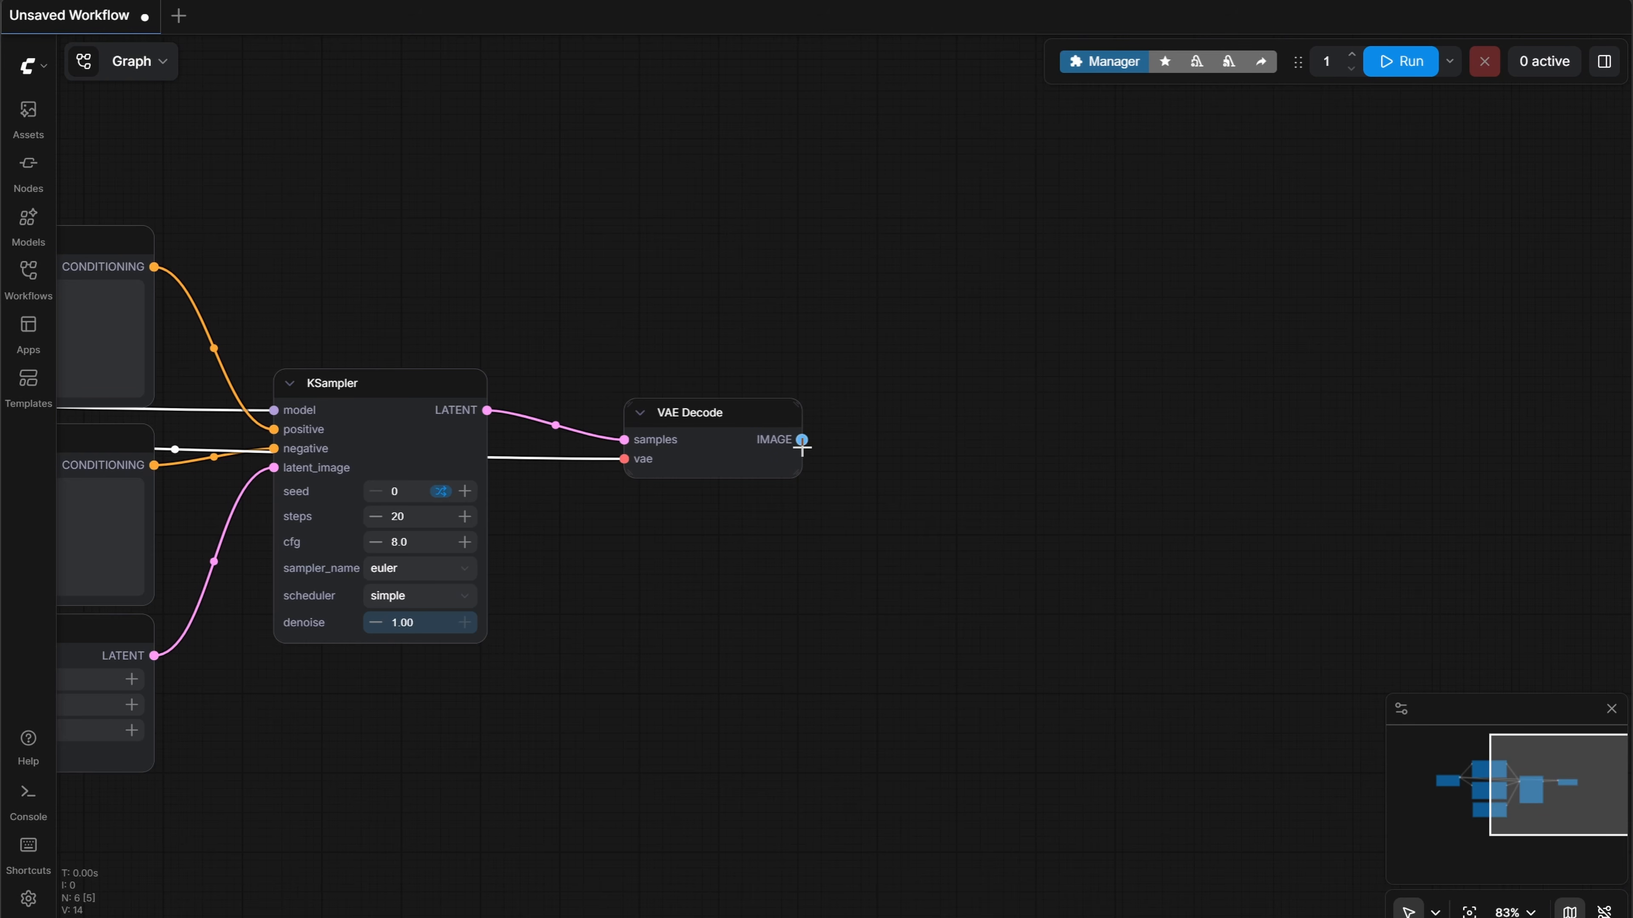
left_click_drag(801, 441, 894, 453)
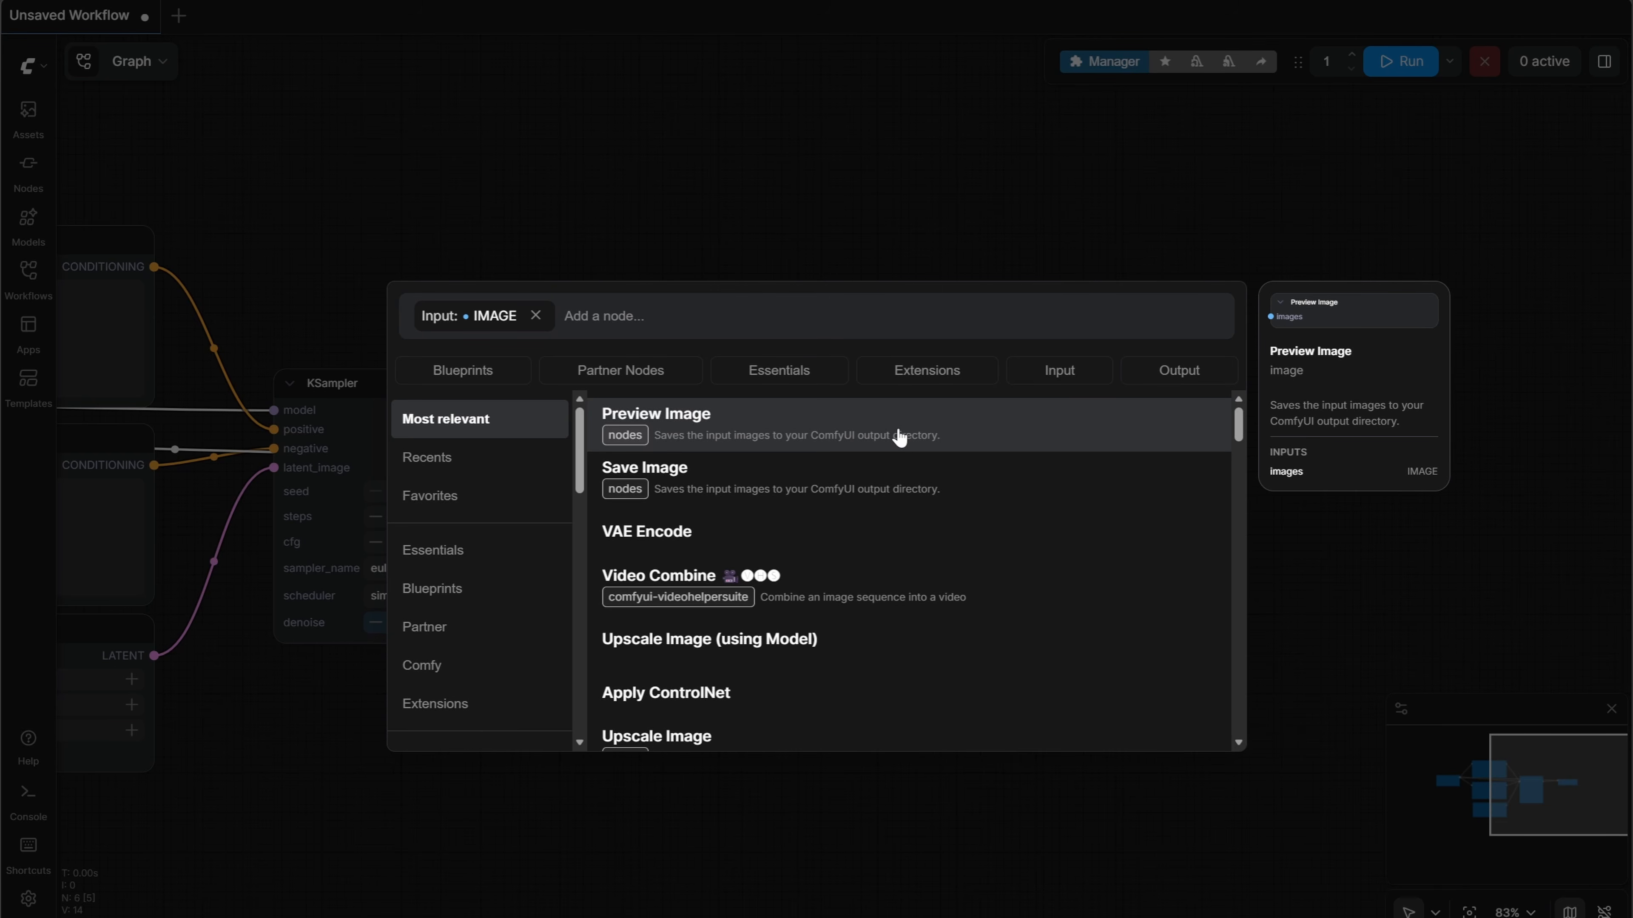
left_click(842, 476)
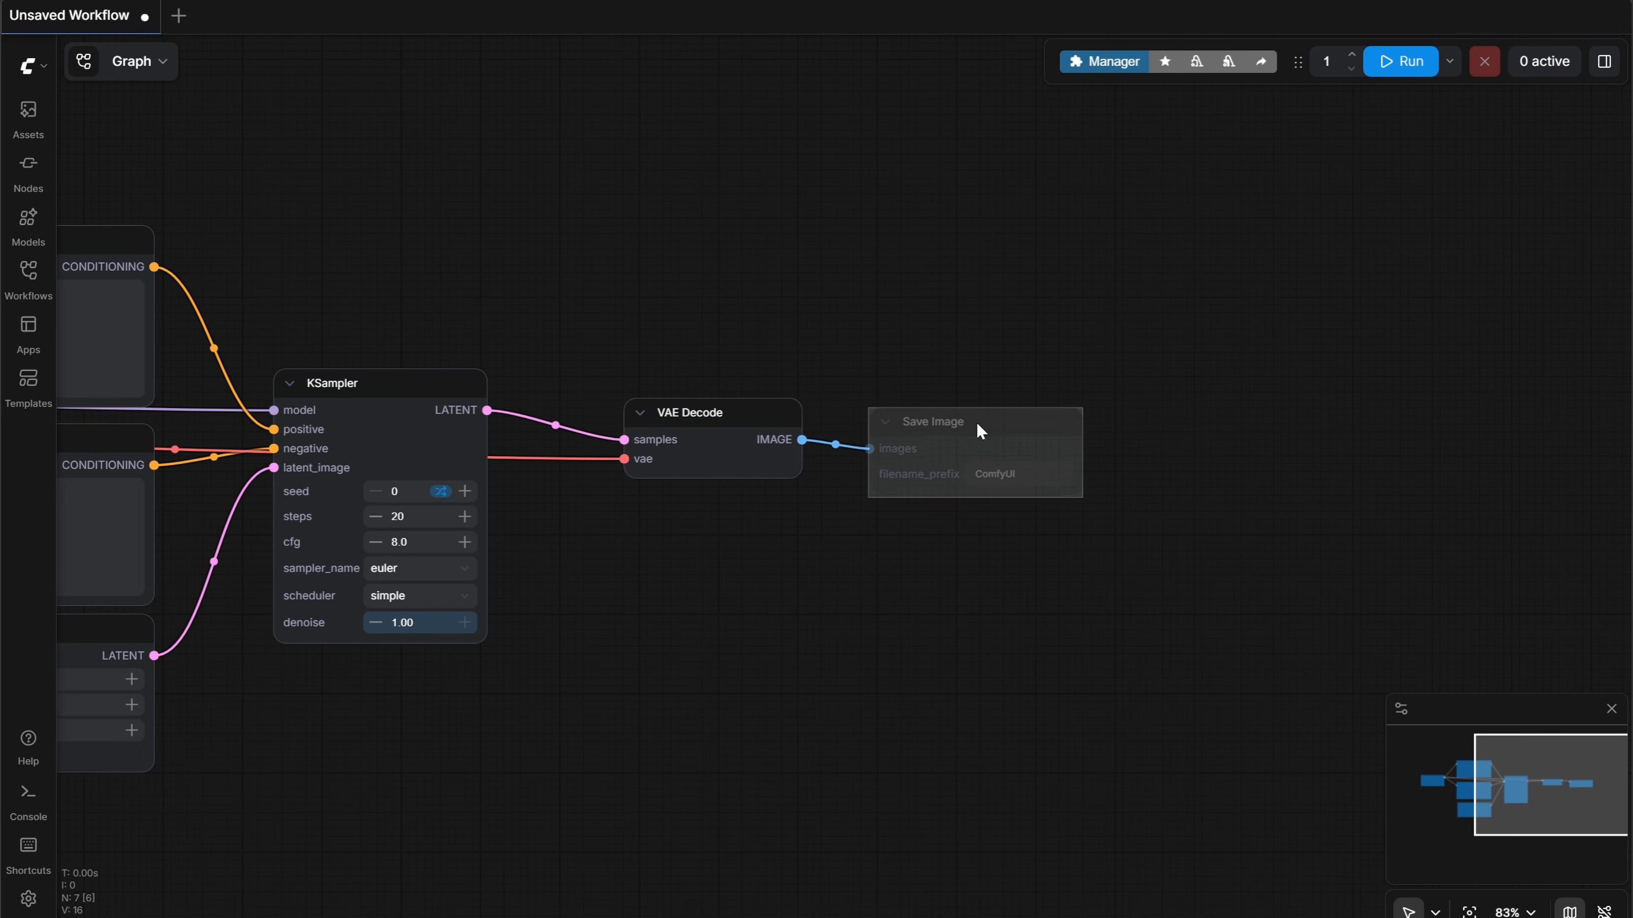
left_click(982, 416)
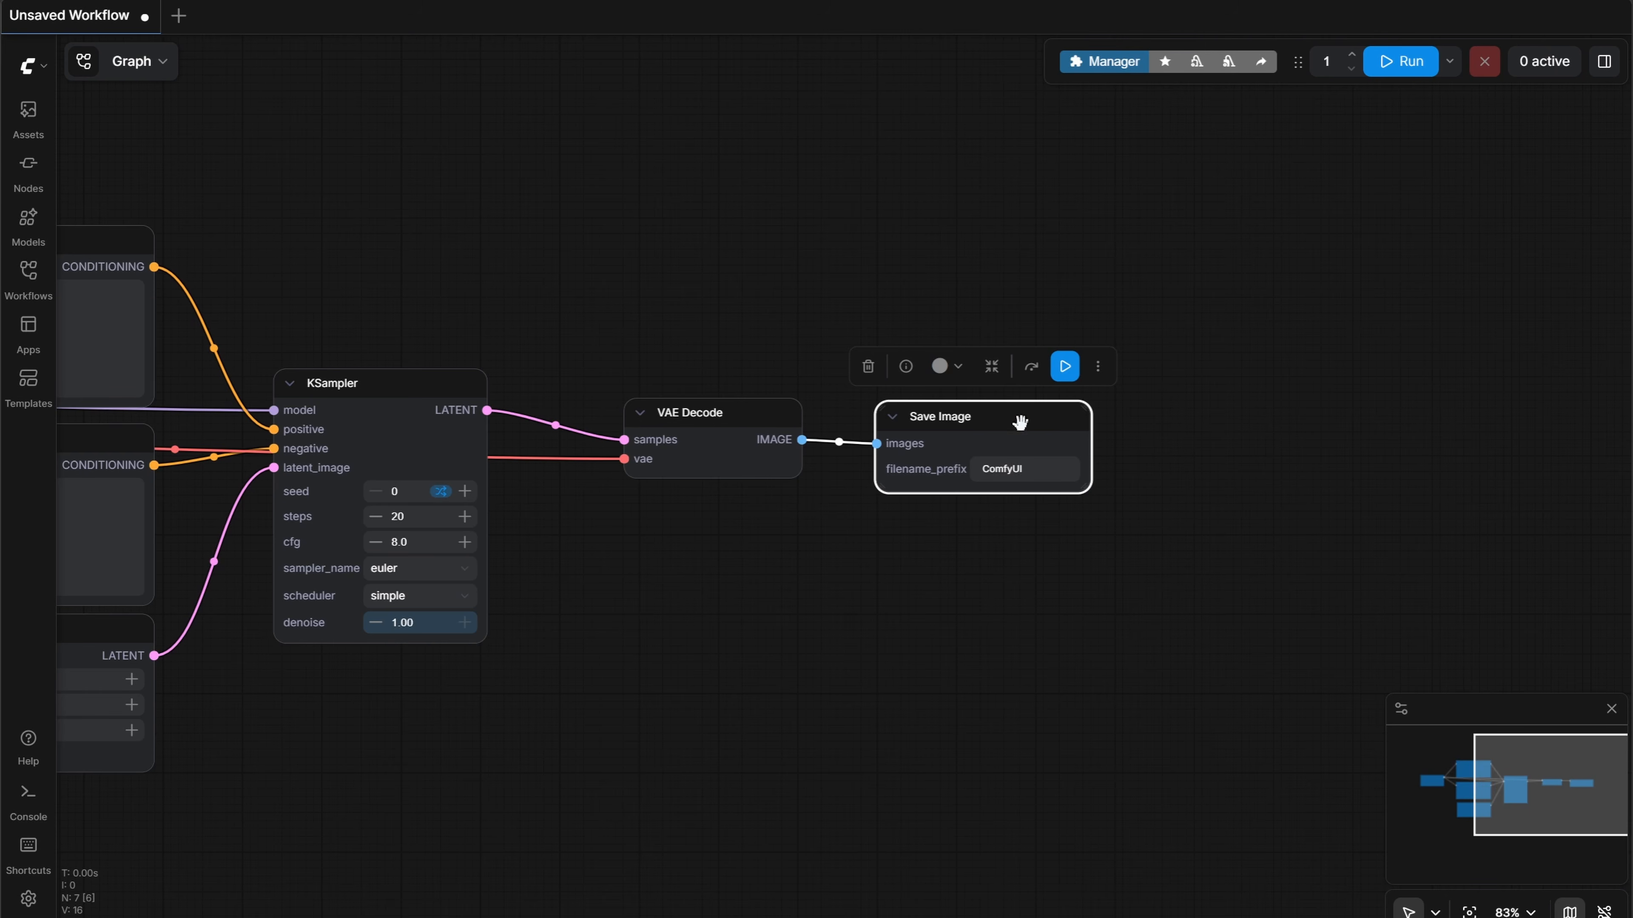
left_click_drag(1089, 492, 1205, 683)
left_click_drag(734, 753, 993, 621)
scroll(993, 708, "down", 3)
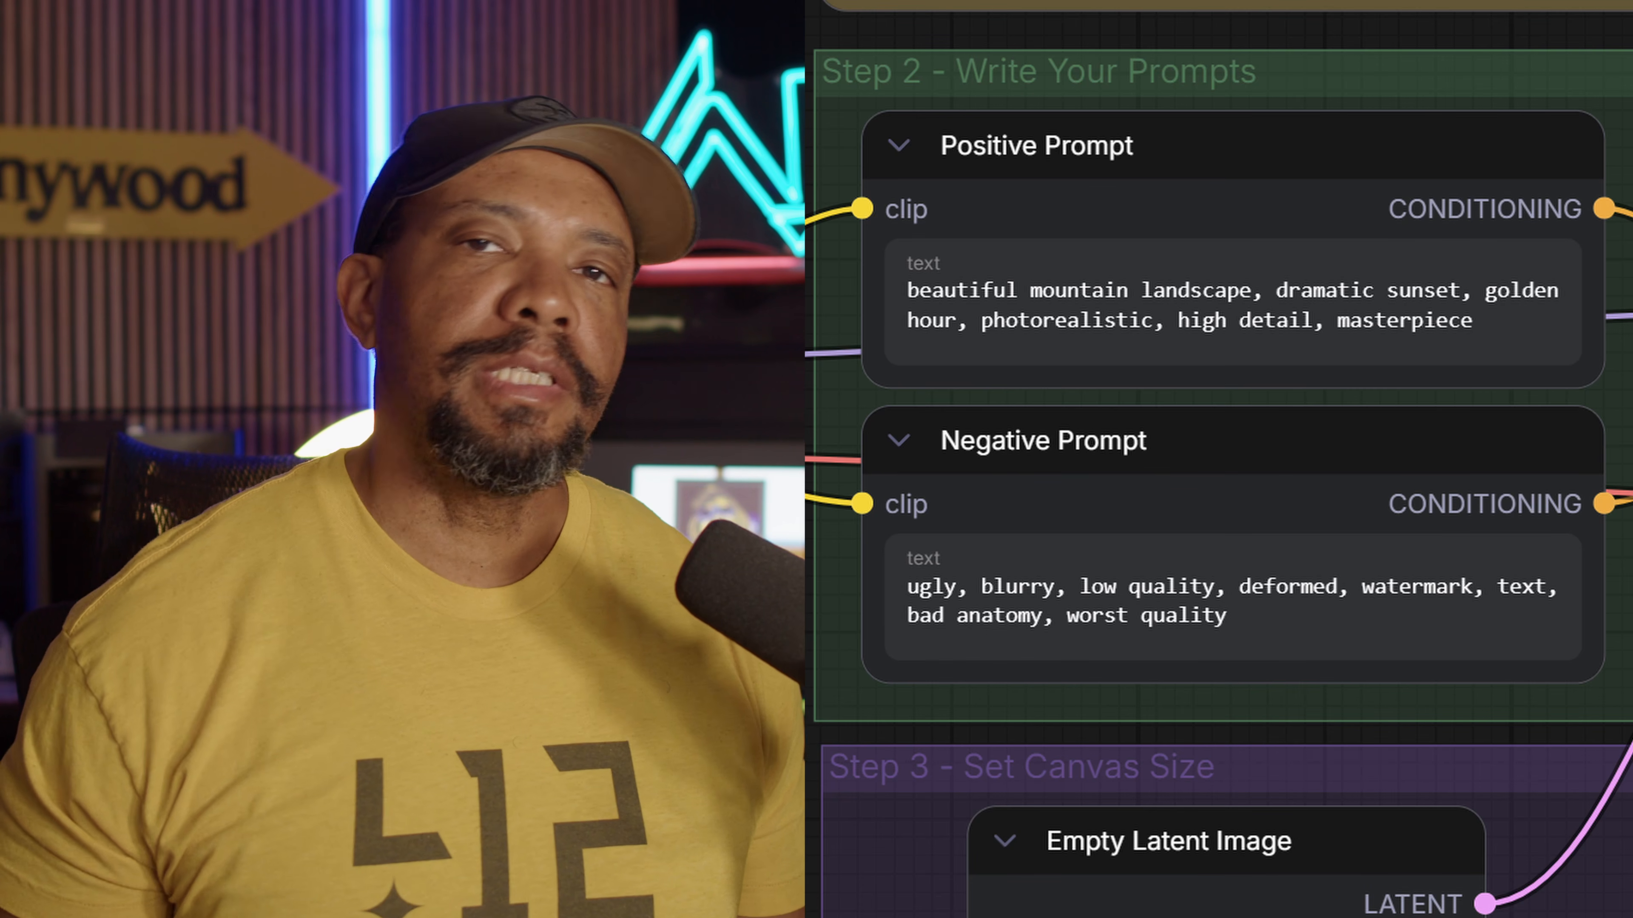